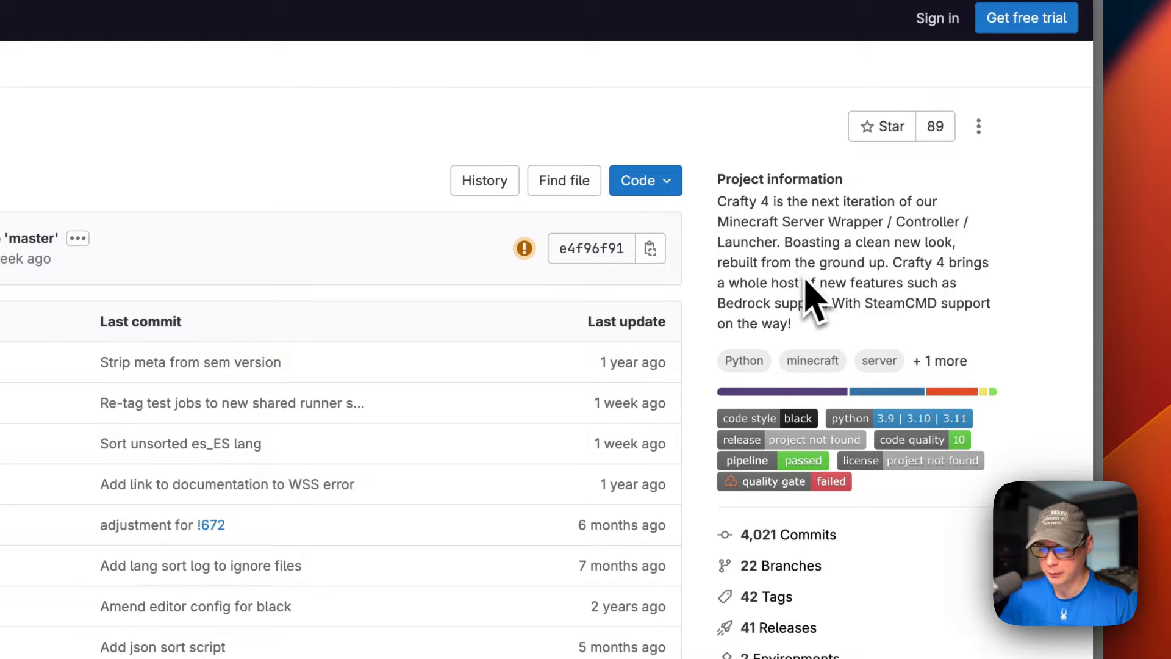
# Step: Skim the Crafty Controller README on GitLab, and find and open Apps/crafty/docker-compose.yml in the big-bear-casaos GitHub repository
pyautogui.scroll(-10, 610, 427)
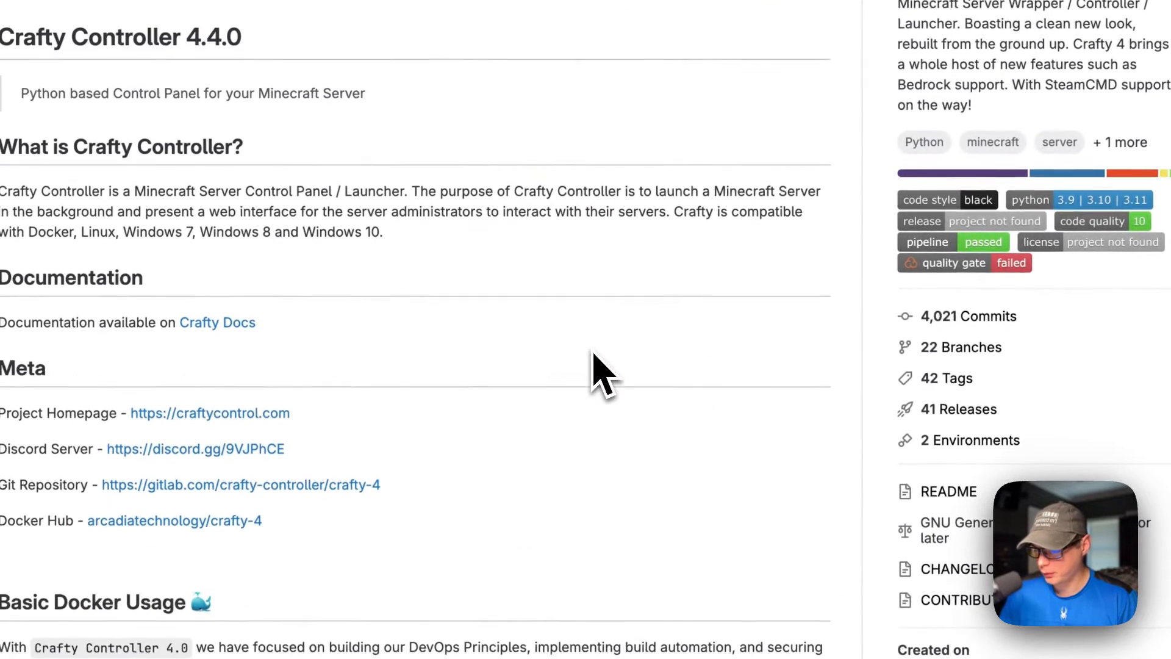
pyautogui.scroll(-2, 600, 373)
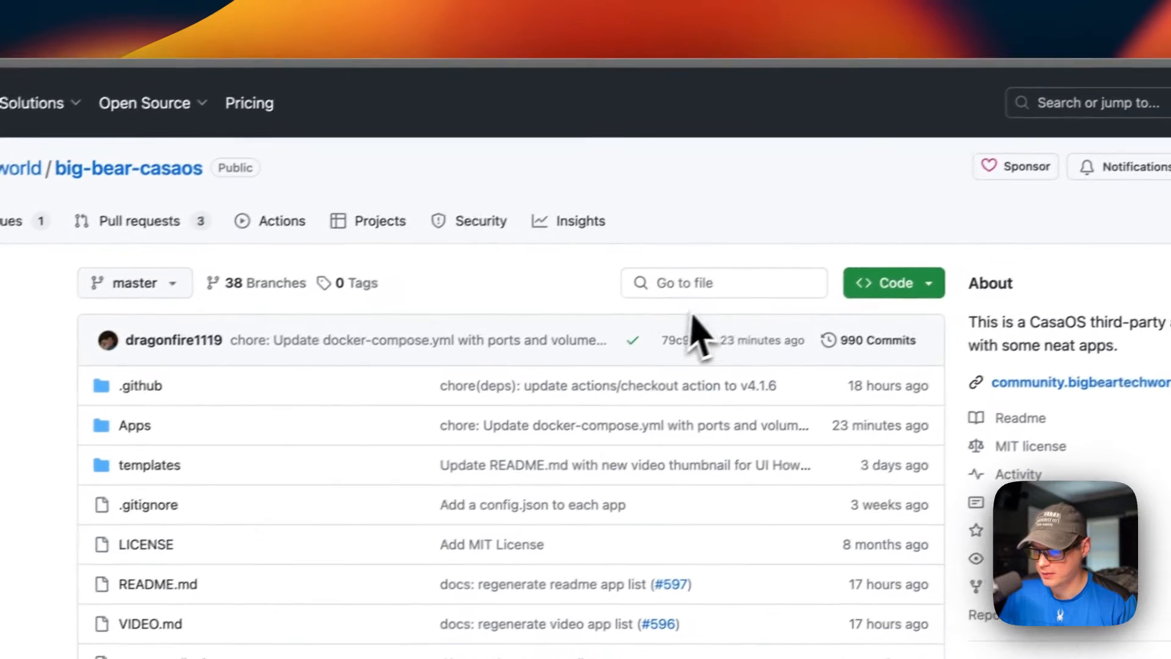
pyautogui.click(677, 283)
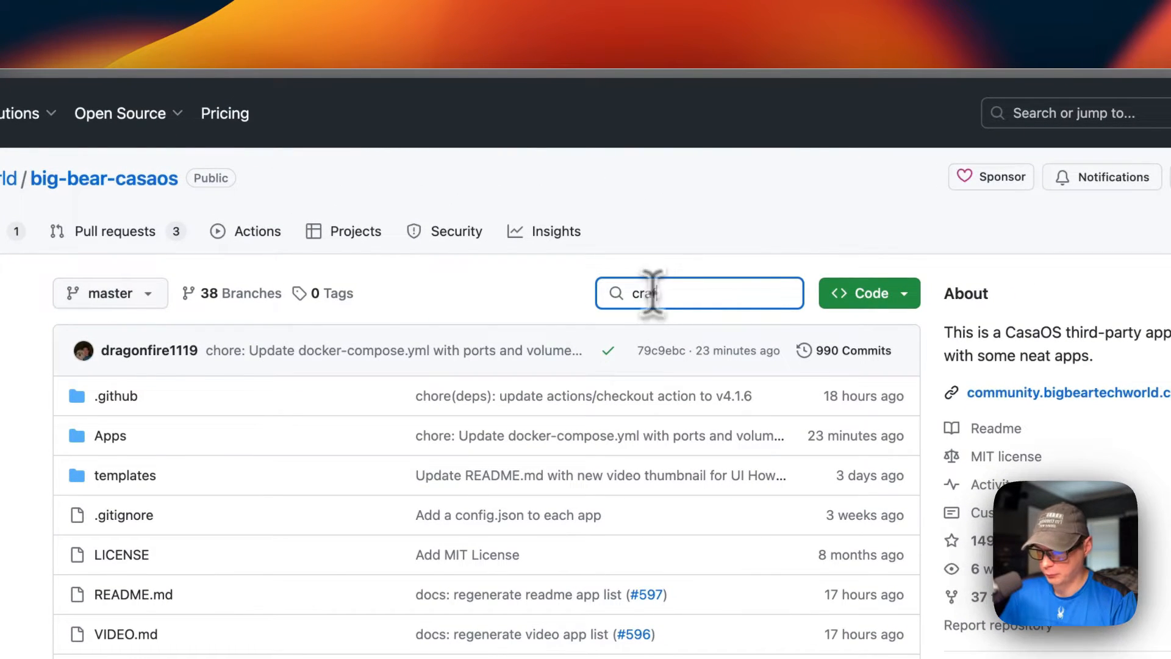
pyautogui.write('crafty')
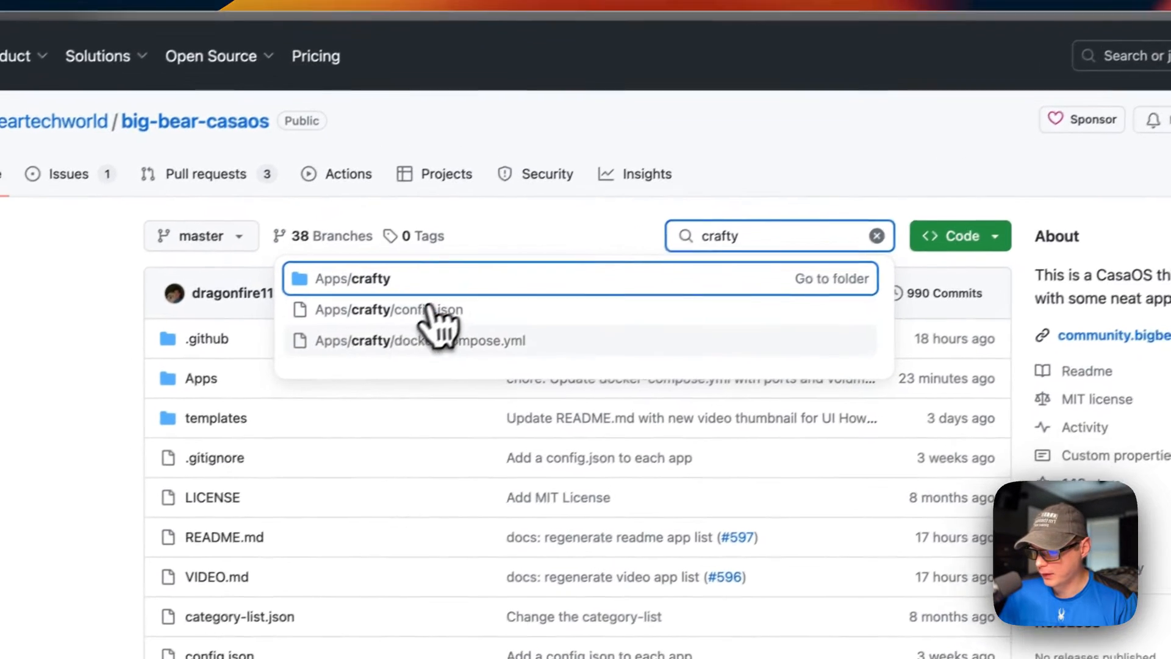
pyautogui.click(418, 333)
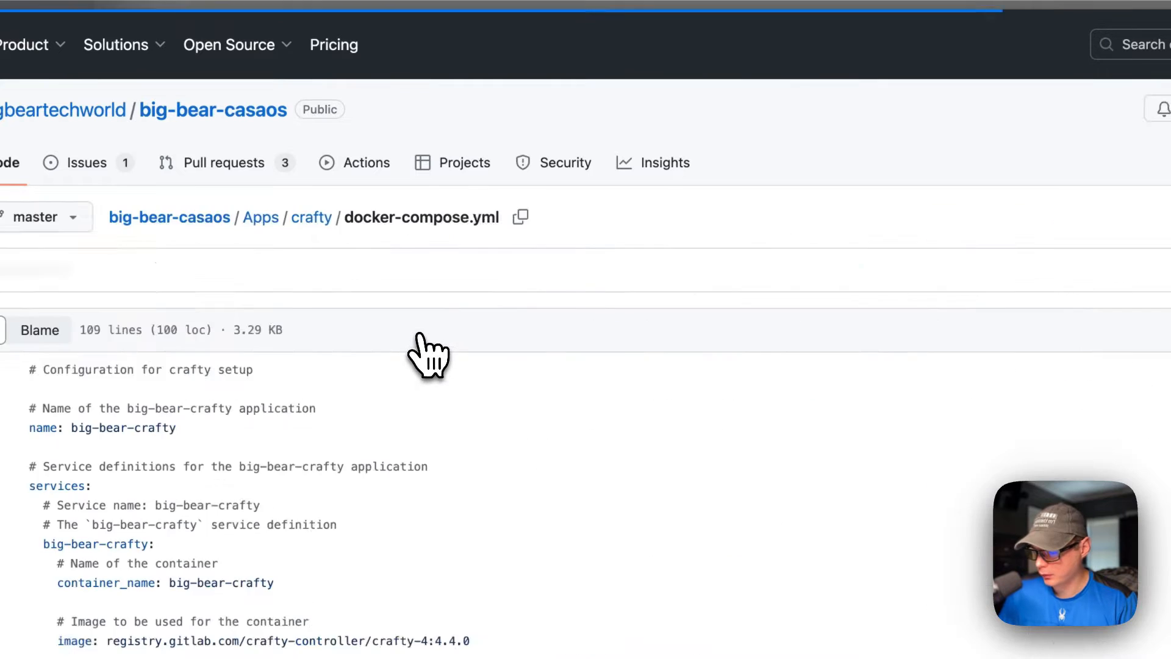
# Step: Examine the application name, the services definition and the container name at the start of the compose file
pyautogui.scroll(-2, 464, 366)
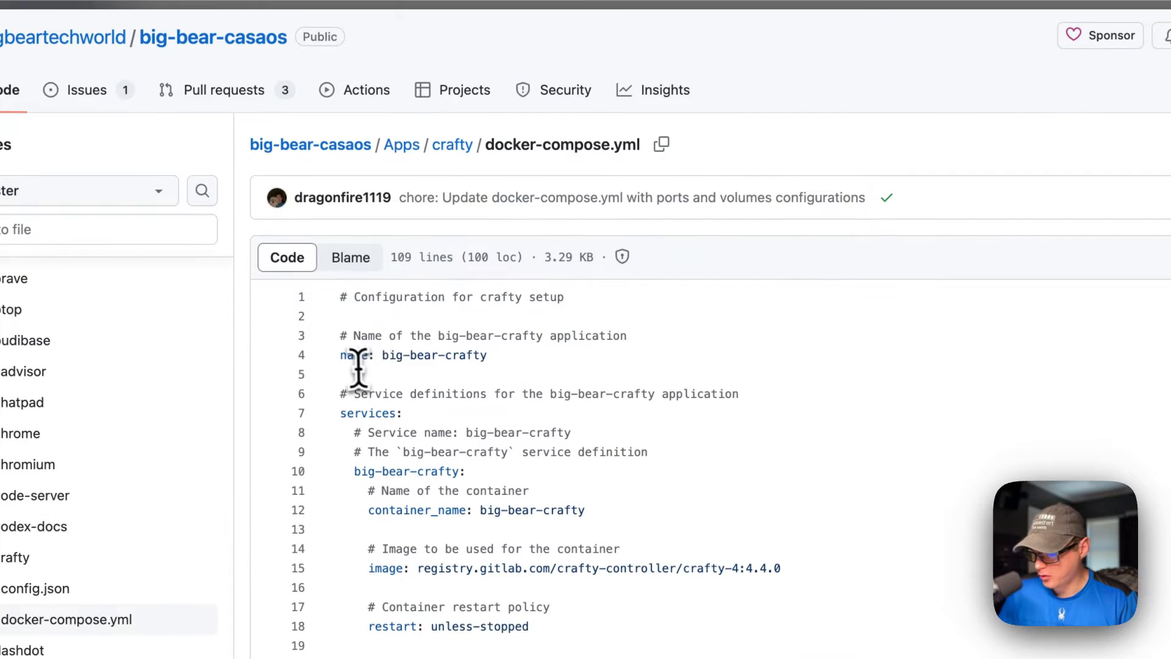
pyautogui.moveTo(340, 356); pyautogui.dragTo(460, 355)
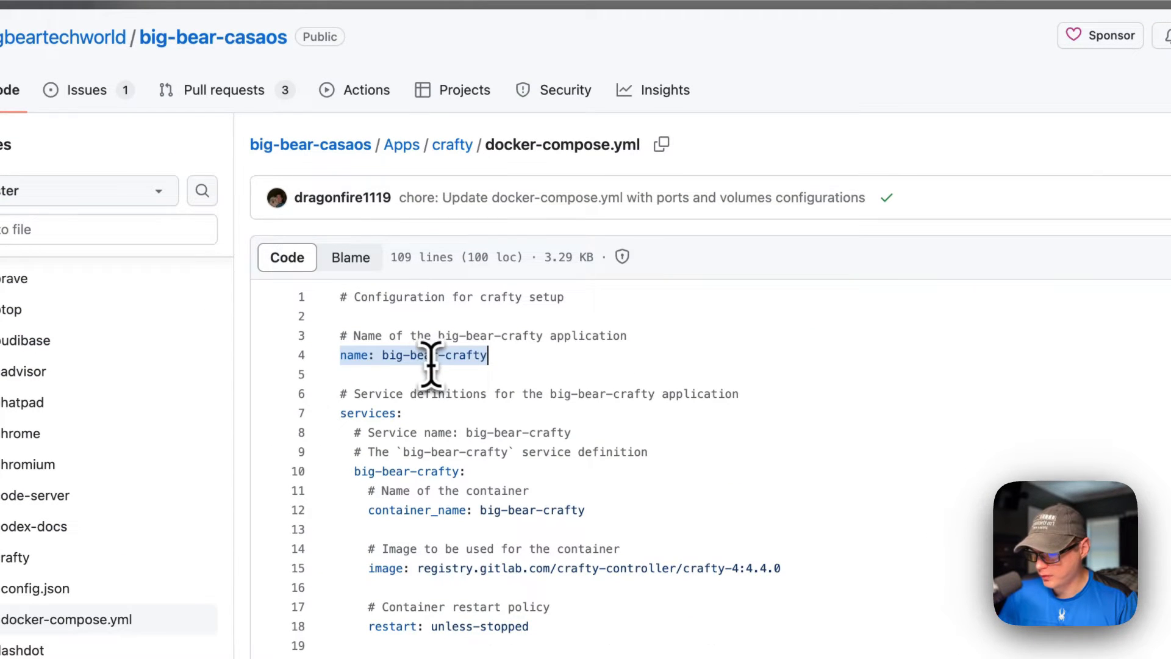
pyautogui.scroll(-3, 431, 364)
pyautogui.moveTo(340, 310); pyautogui.dragTo(468, 314)
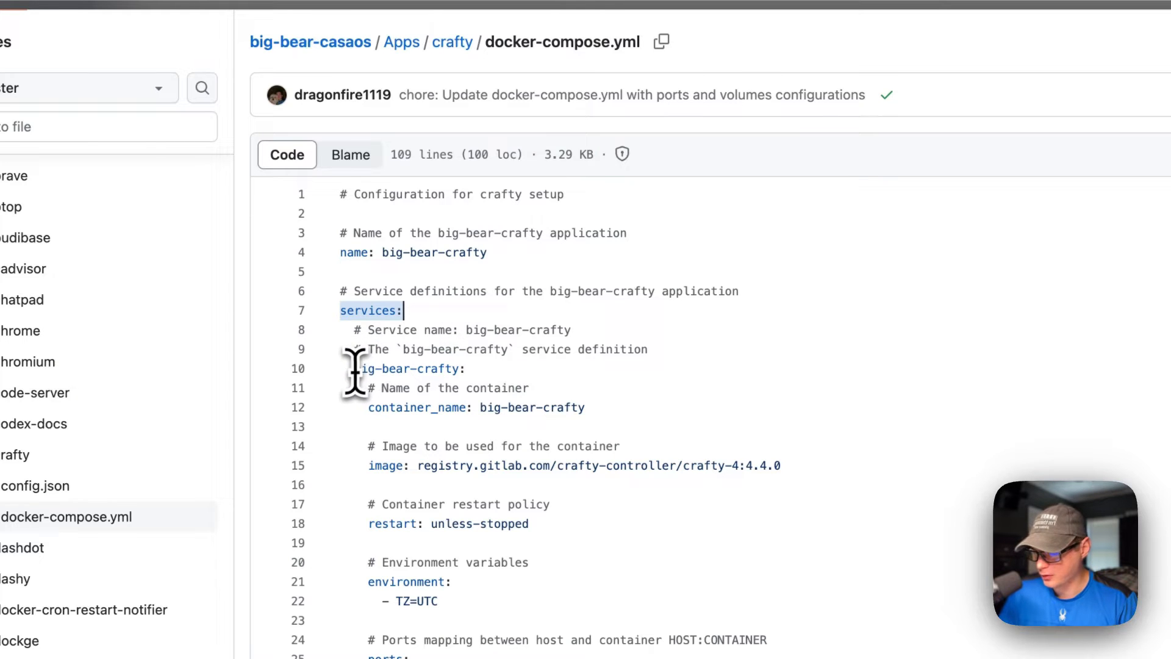
pyautogui.moveTo(354, 369); pyautogui.dragTo(501, 371)
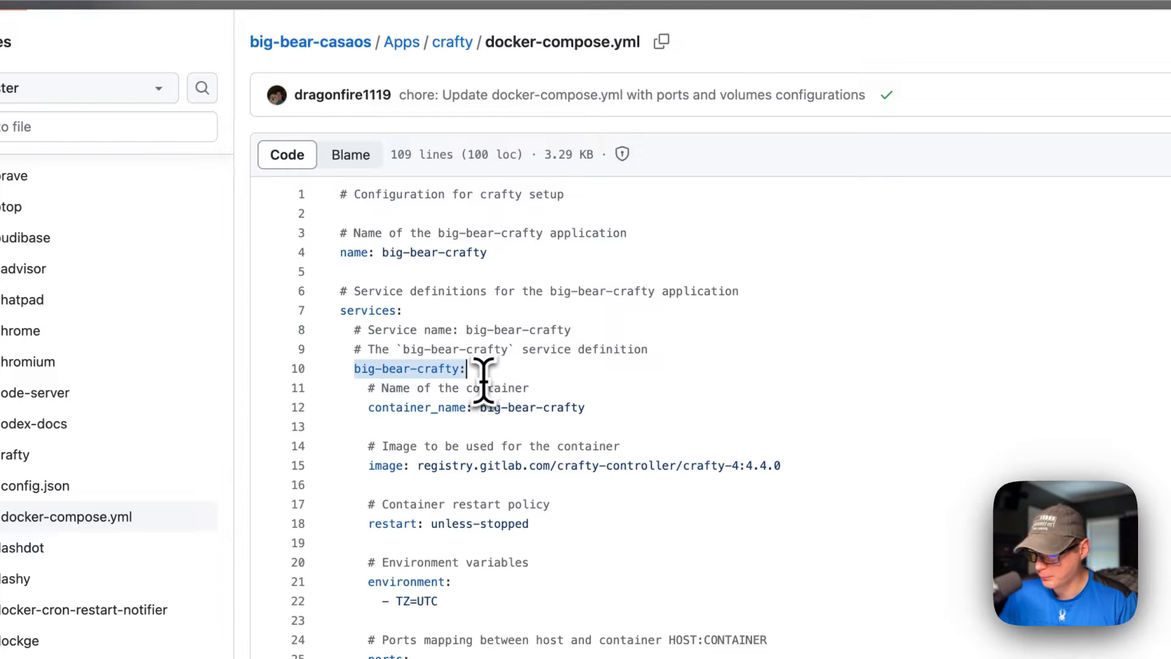
pyautogui.scroll(-1, 483, 381)
pyautogui.moveTo(369, 367); pyautogui.dragTo(692, 369)
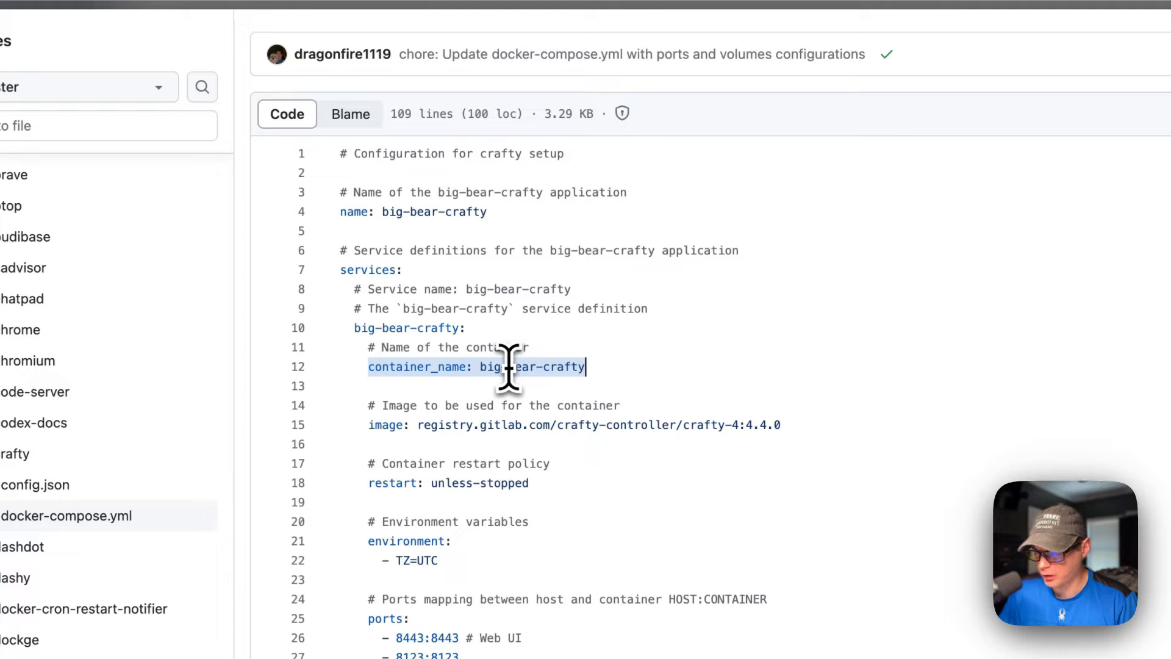
# Step: Examine the container image line, covering its registry host, repository path and version tag
pyautogui.scroll(-3, 507, 366)
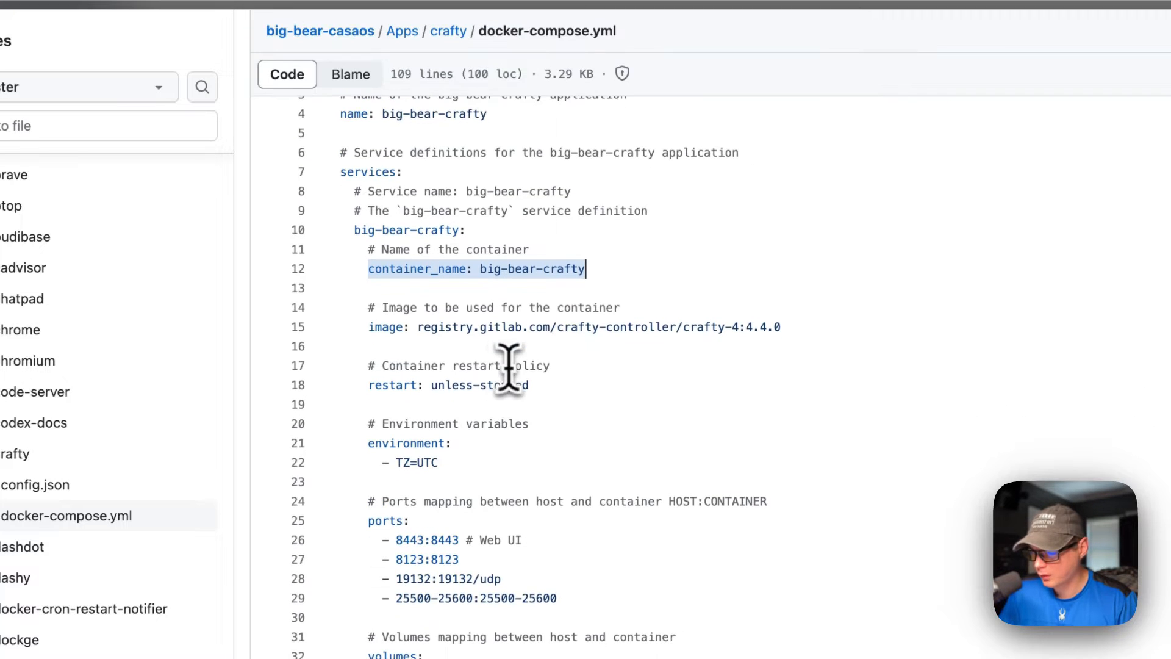
pyautogui.moveTo(368, 325); pyautogui.dragTo(833, 328)
pyautogui.click(397, 325)
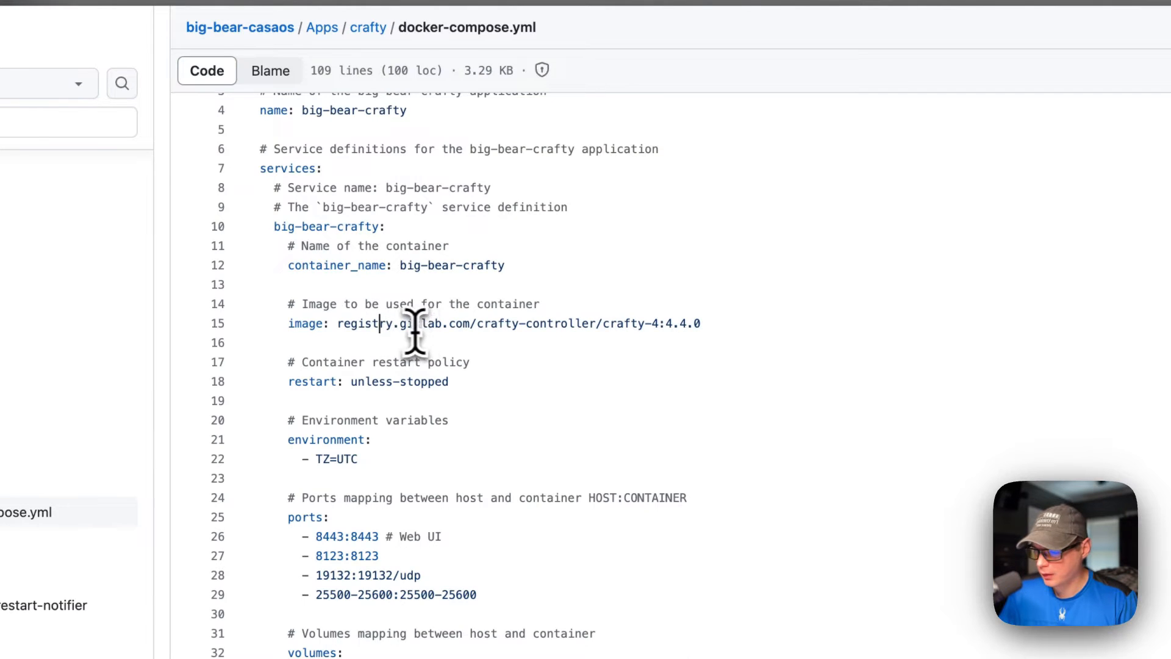
pyautogui.moveTo(340, 325); pyautogui.dragTo(476, 327)
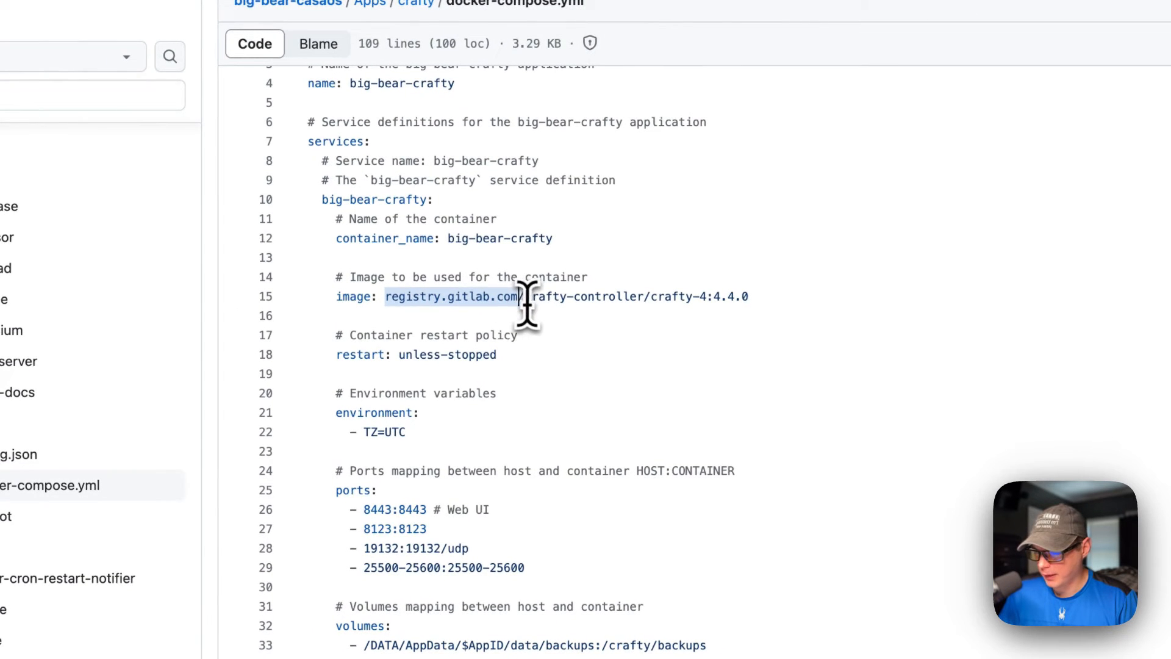
pyautogui.click(526, 305)
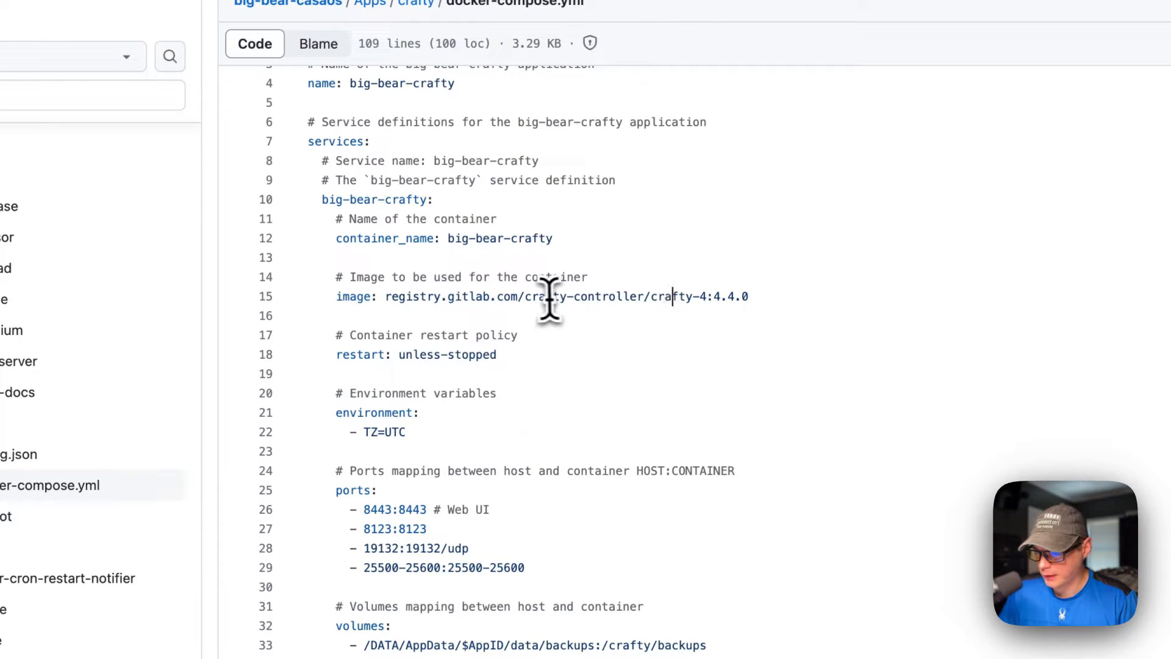
pyautogui.keyDown('shift'); pyautogui.click(525, 297); pyautogui.keyUp('shift')
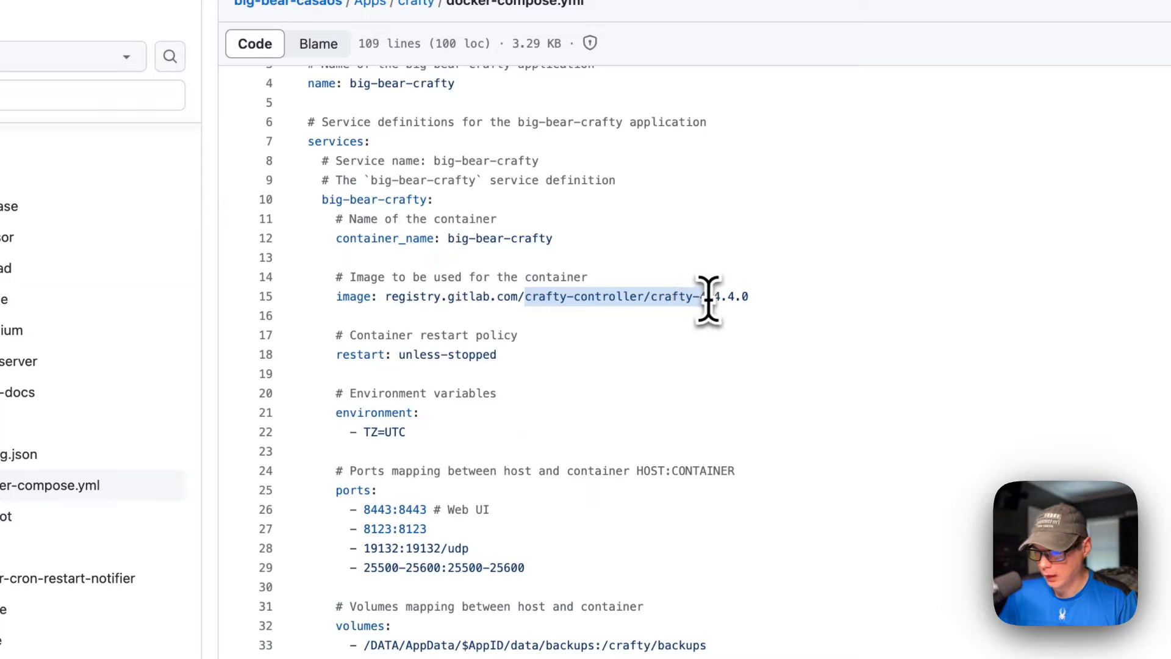
pyautogui.moveTo(708, 299); pyautogui.dragTo(718, 298)
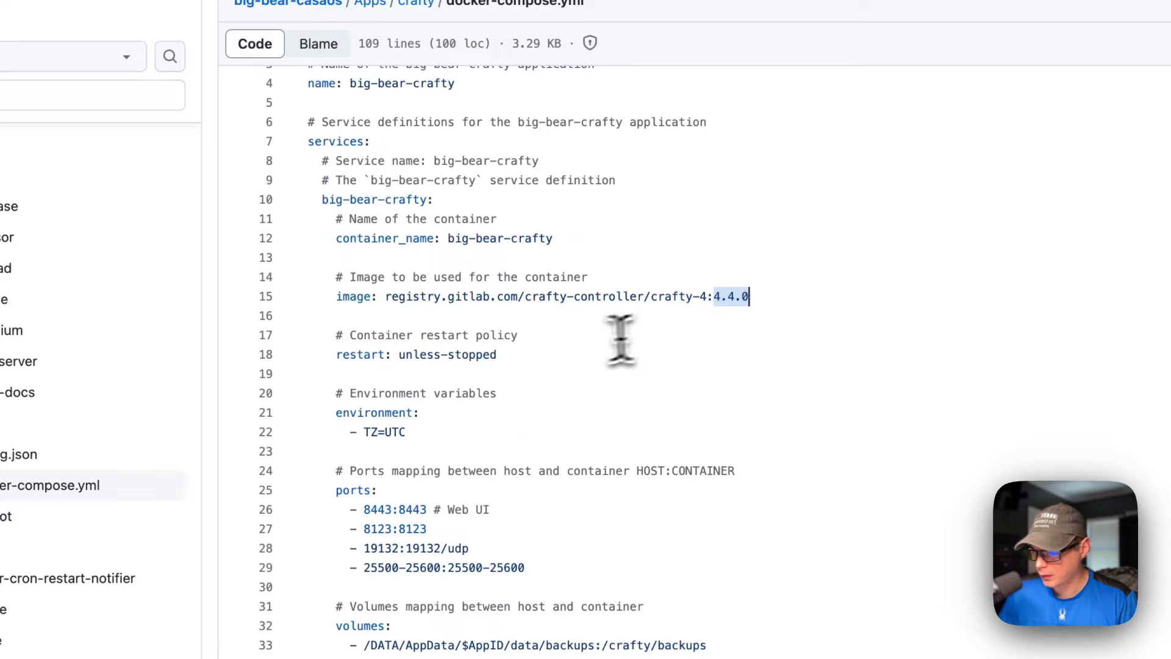
# Step: Examine the container restart policy and the timezone environment variable of the crafty service
pyautogui.moveTo(336, 335); pyautogui.dragTo(507, 350)
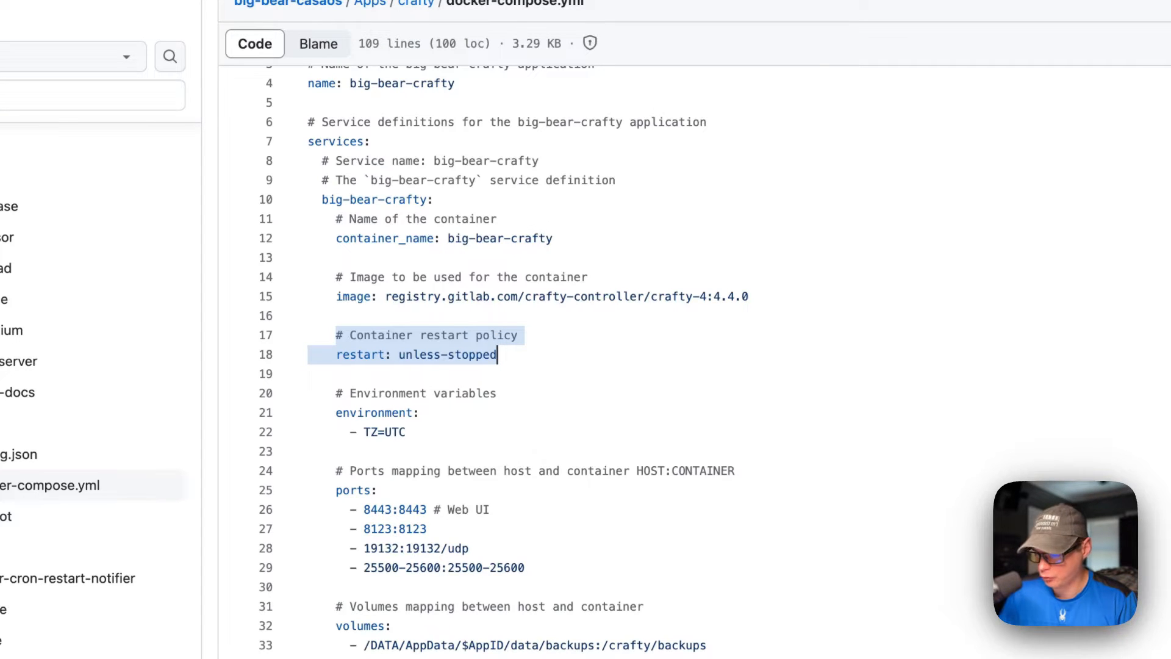
pyautogui.scroll(-1, 492, 335)
pyautogui.moveTo(336, 393); pyautogui.dragTo(437, 427)
pyautogui.click(394, 326)
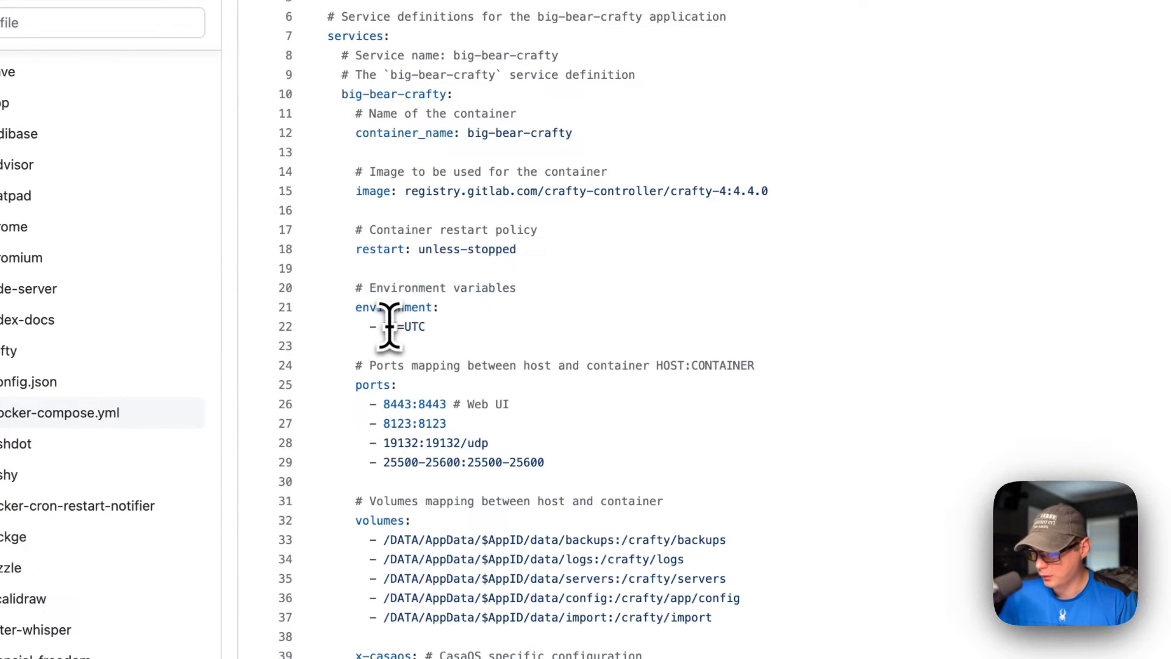
# Step: Examine the host-to-container port mappings, including the Web UI port and the remaining server ports
pyautogui.moveTo(357, 365); pyautogui.dragTo(542, 459)
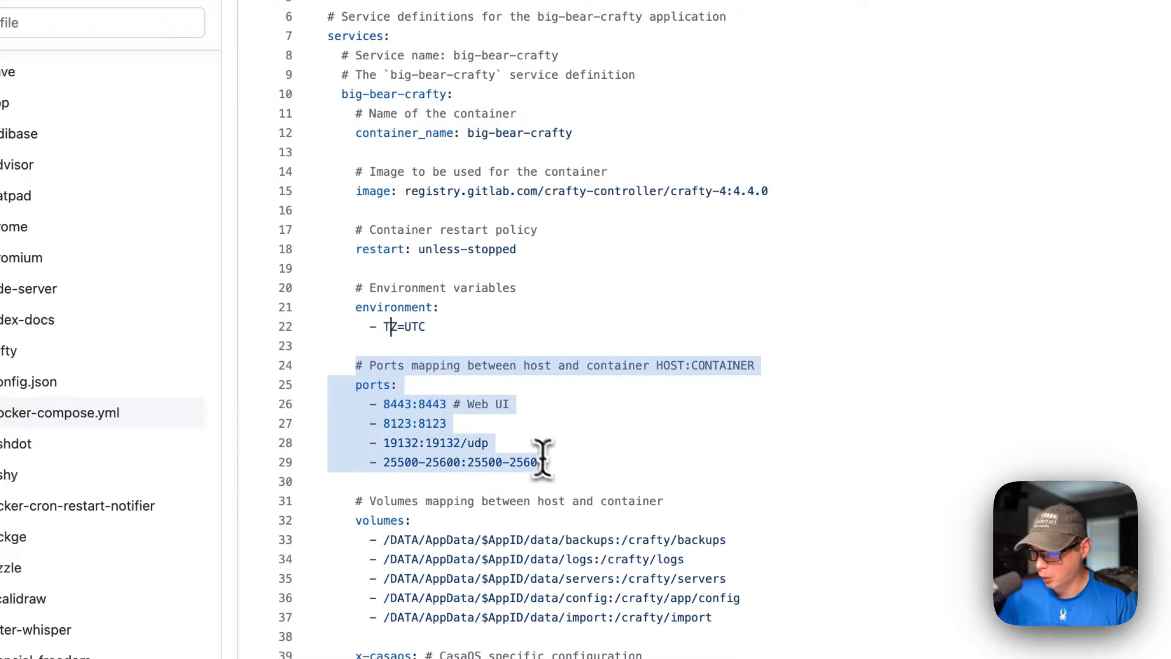
pyautogui.doubleClick(669, 366)
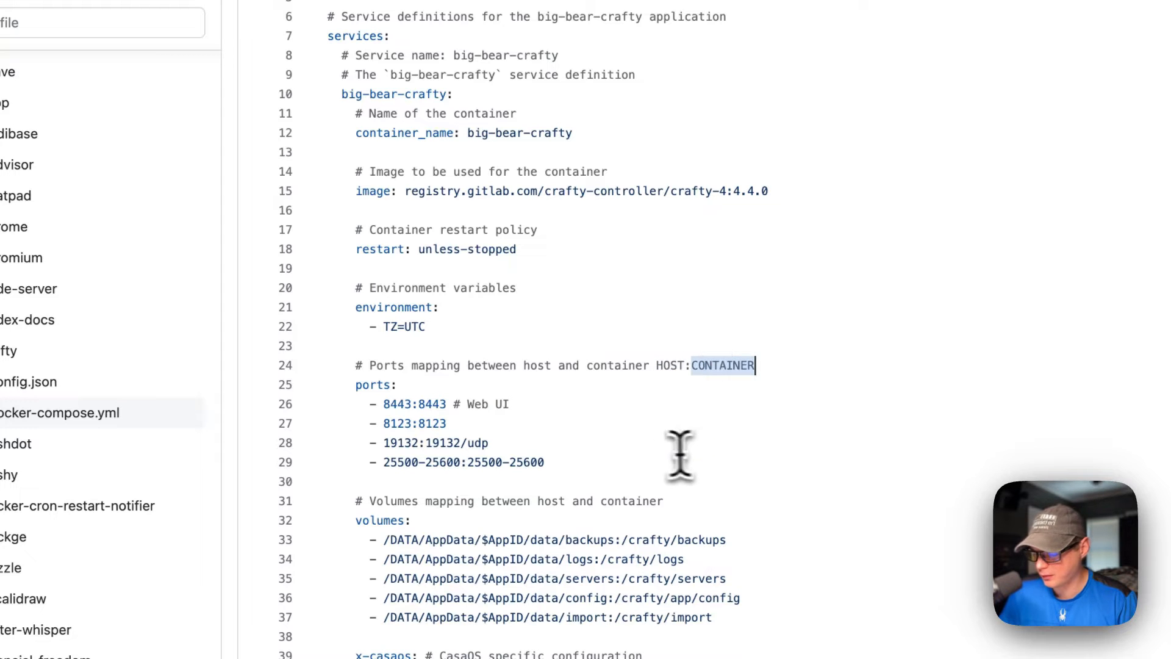
pyautogui.doubleClick(396, 404)
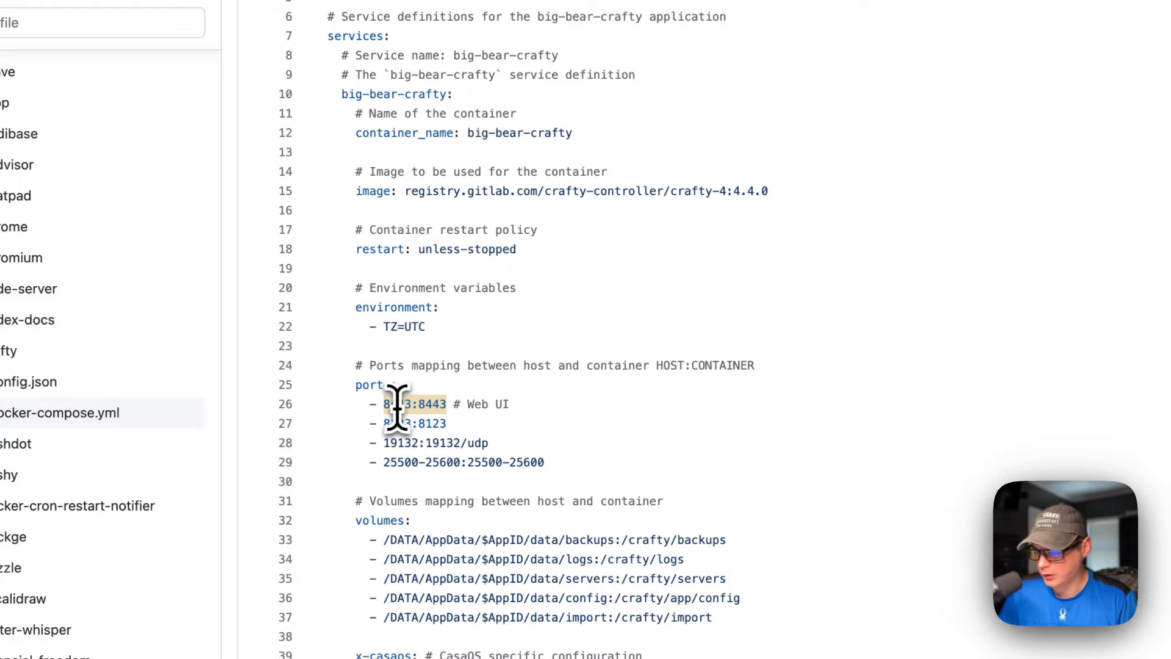
pyautogui.moveTo(371, 423); pyautogui.dragTo(544, 462)
# Step: Examine the volume mappings between host and container, checking the AppID and both sides of the backups path
pyautogui.scroll(-5, 537, 457)
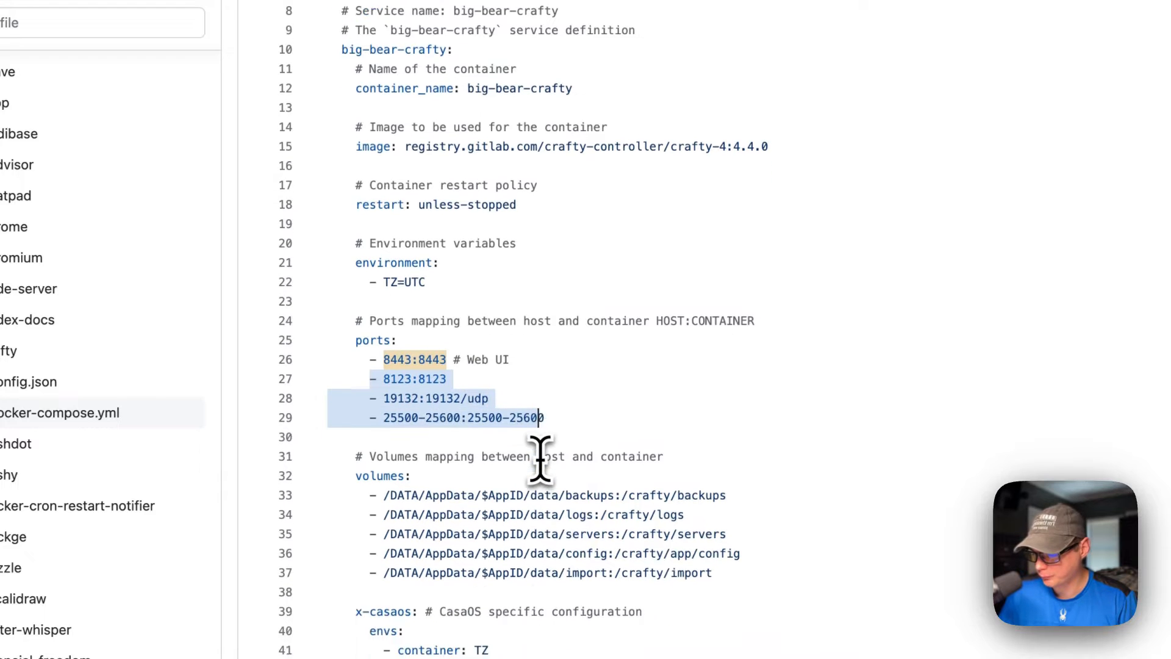
pyautogui.moveTo(355, 348); pyautogui.dragTo(721, 465)
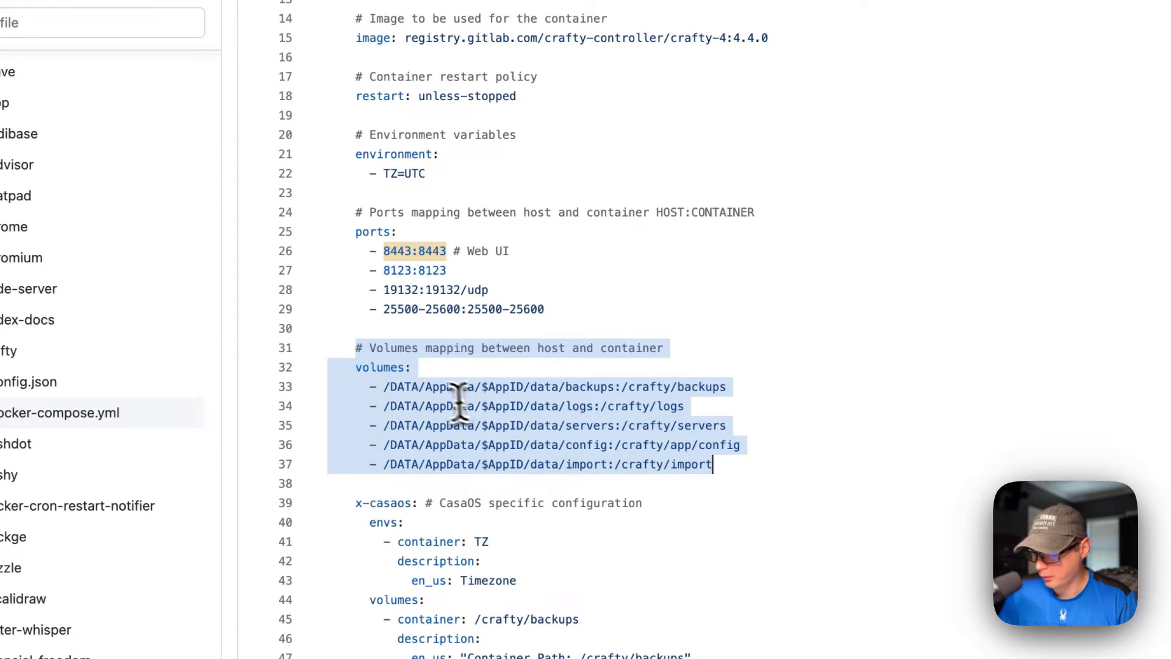
pyautogui.click(413, 386)
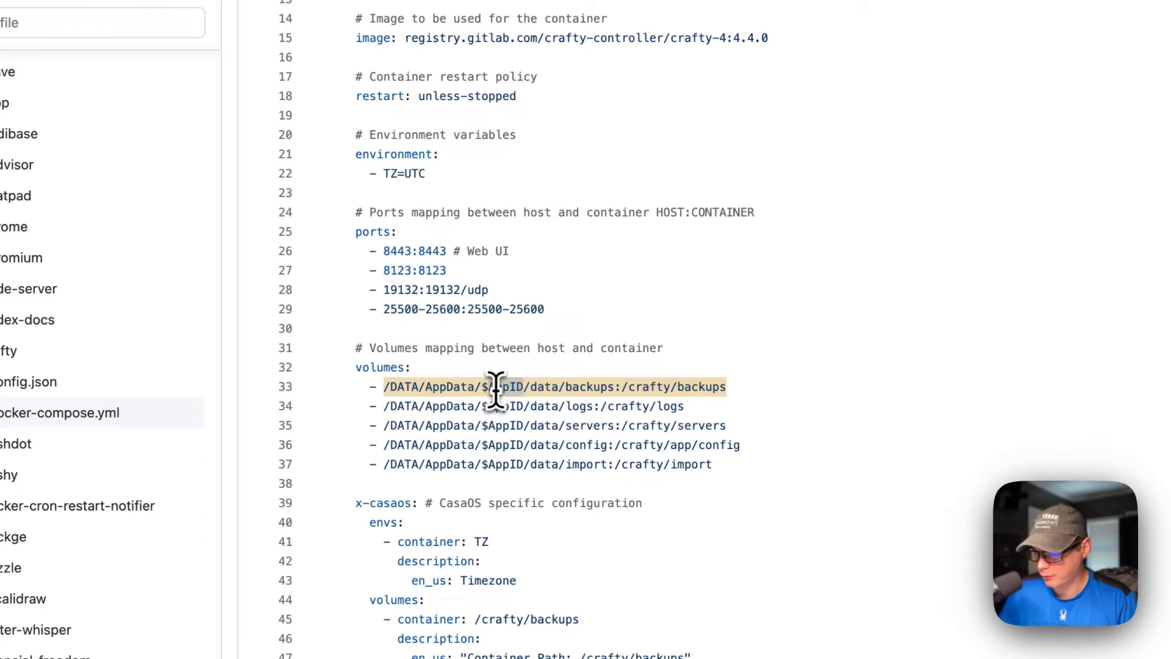
pyautogui.scroll(10, 497, 388)
pyautogui.moveTo(328, 91); pyautogui.dragTo(568, 93)
pyautogui.scroll(-5, 648, 183)
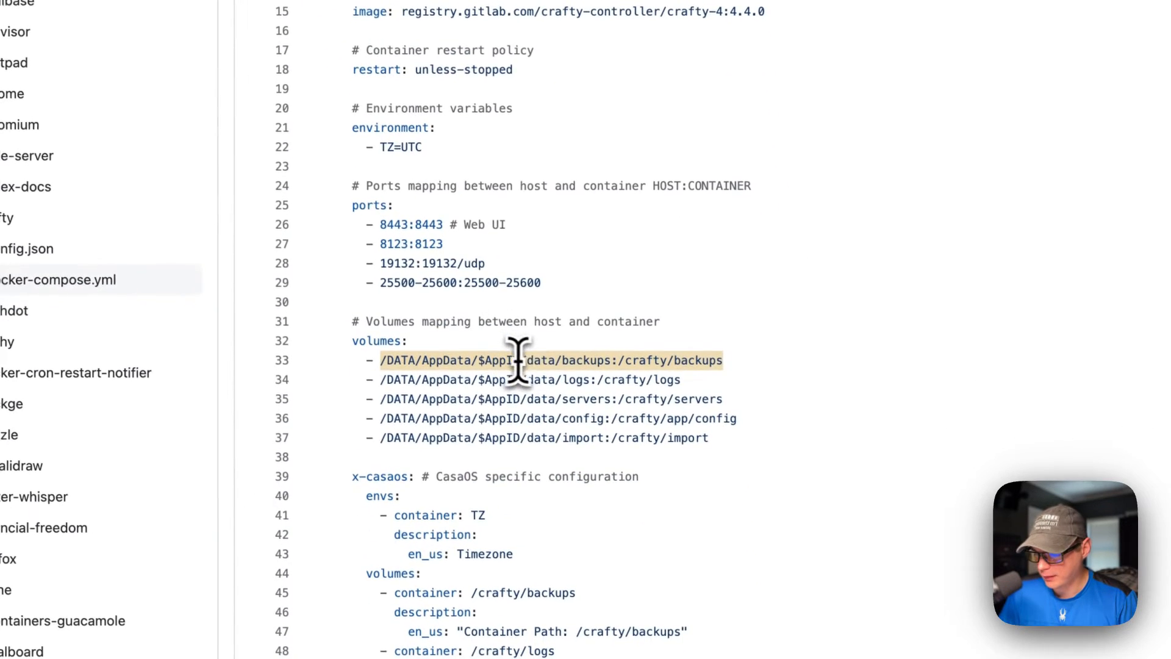
pyautogui.click(541, 360)
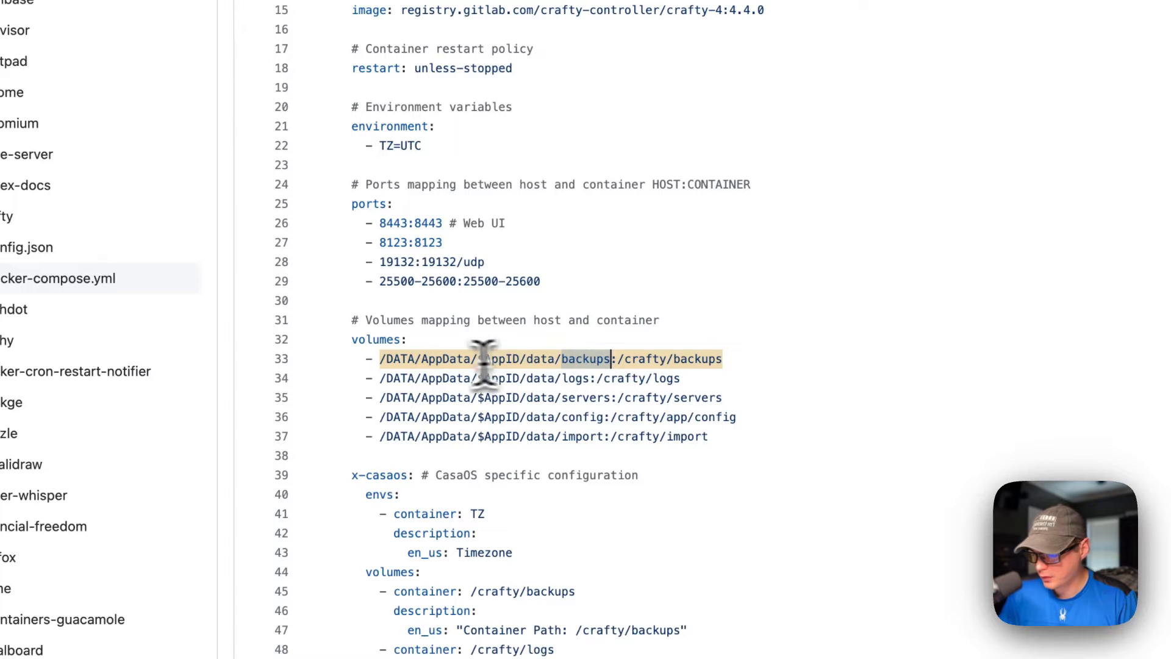
pyautogui.moveTo(380, 359); pyautogui.dragTo(728, 360)
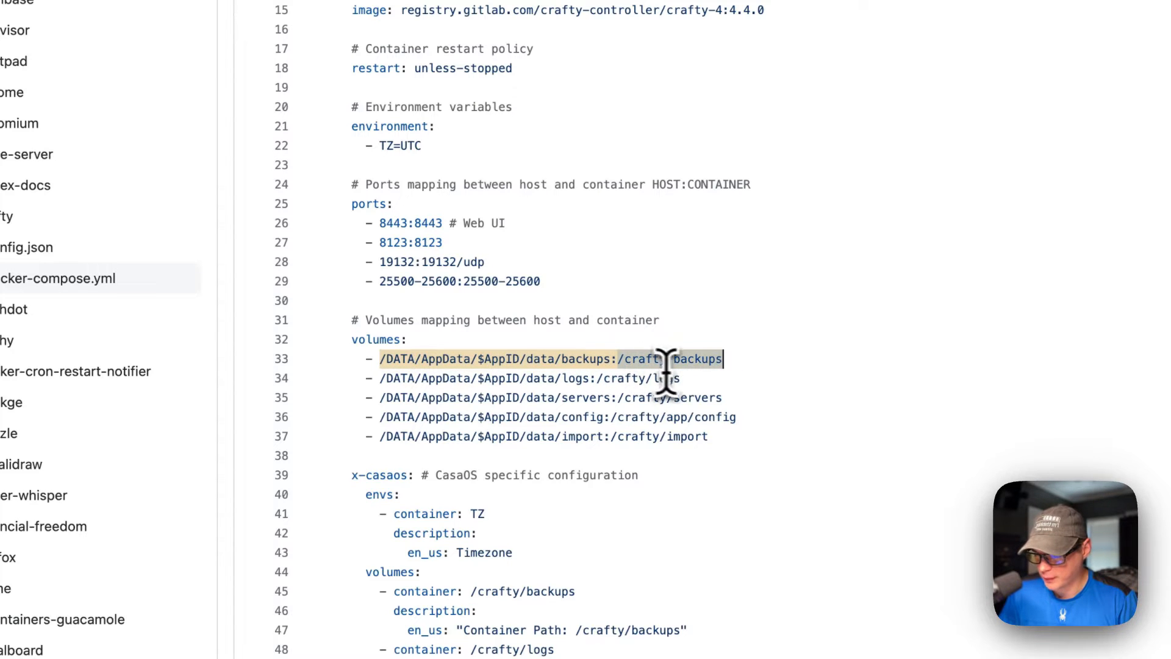
pyautogui.moveTo(326, 378); pyautogui.dragTo(716, 436)
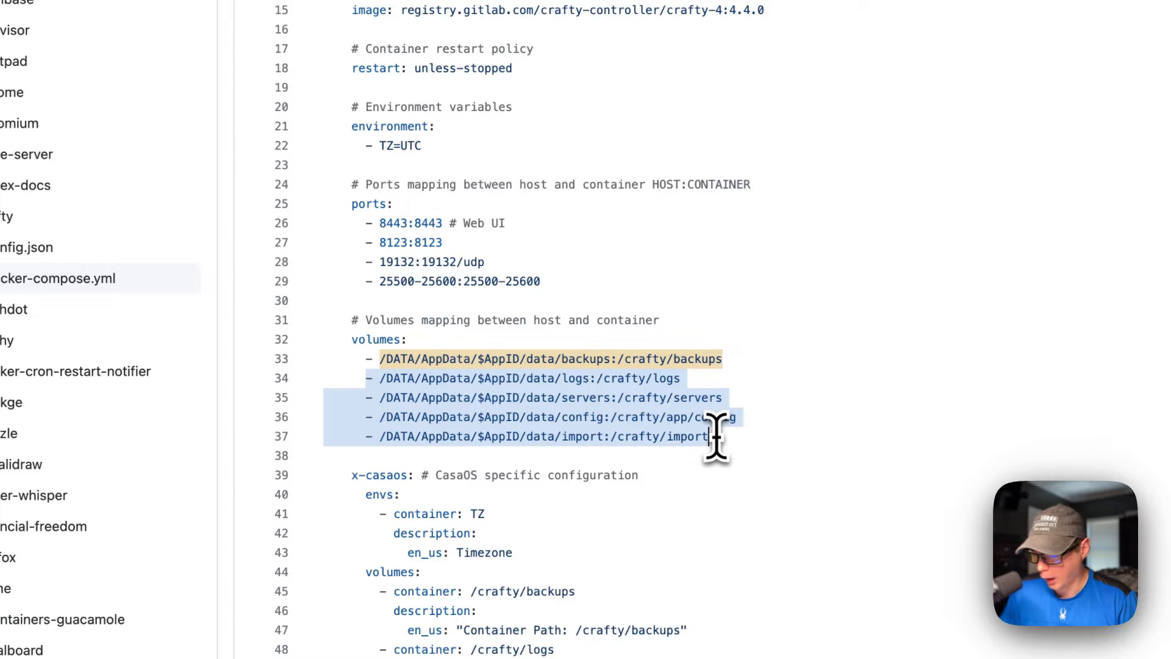
# Step: Read through the service-level x-casaos block with its environment, volume and port descriptions
pyautogui.scroll(-5, 591, 400)
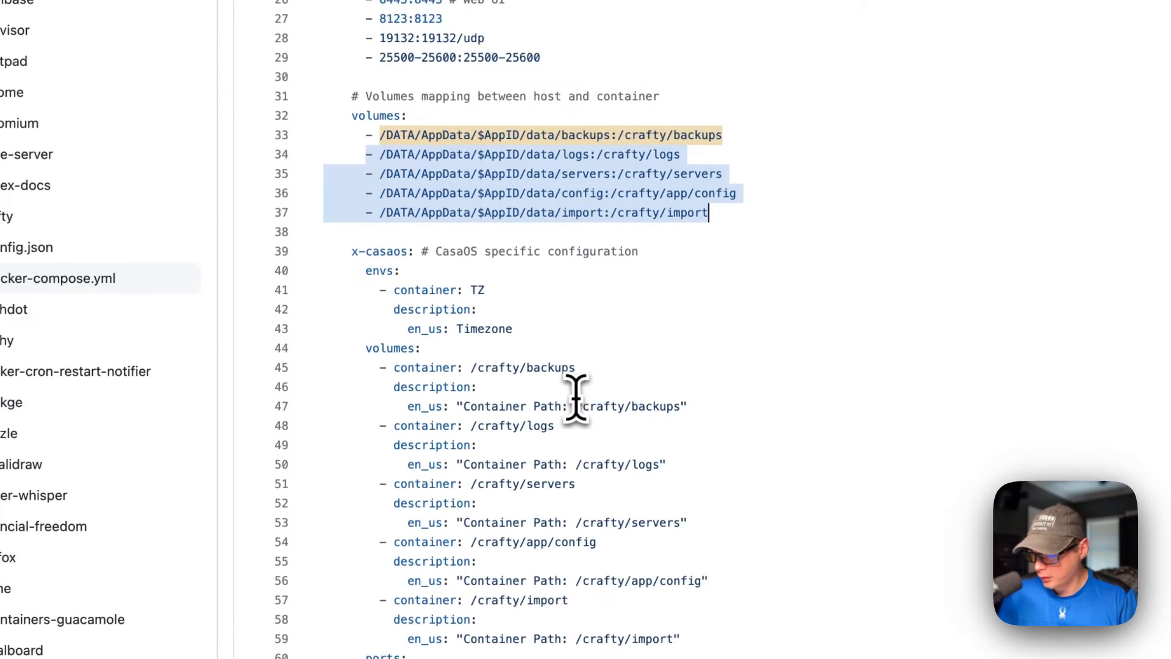
pyautogui.moveTo(351, 182); pyautogui.dragTo(449, 531)
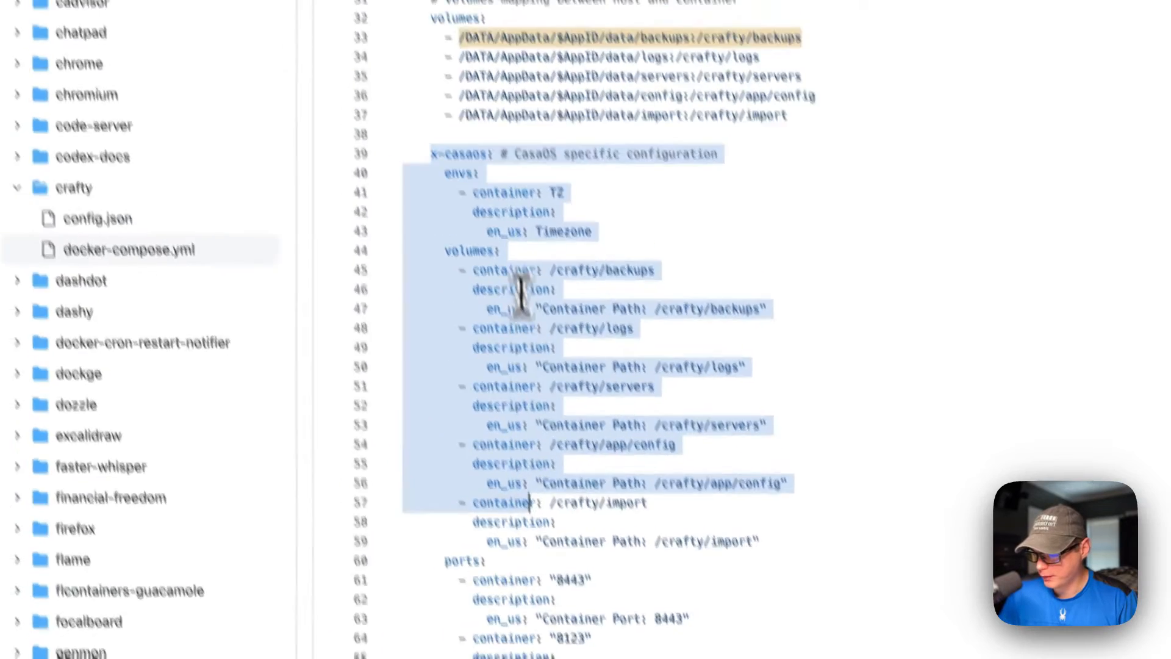
pyautogui.click(517, 317)
pyautogui.scroll(-2, 549, 269)
pyautogui.scroll(-5, 560, 311)
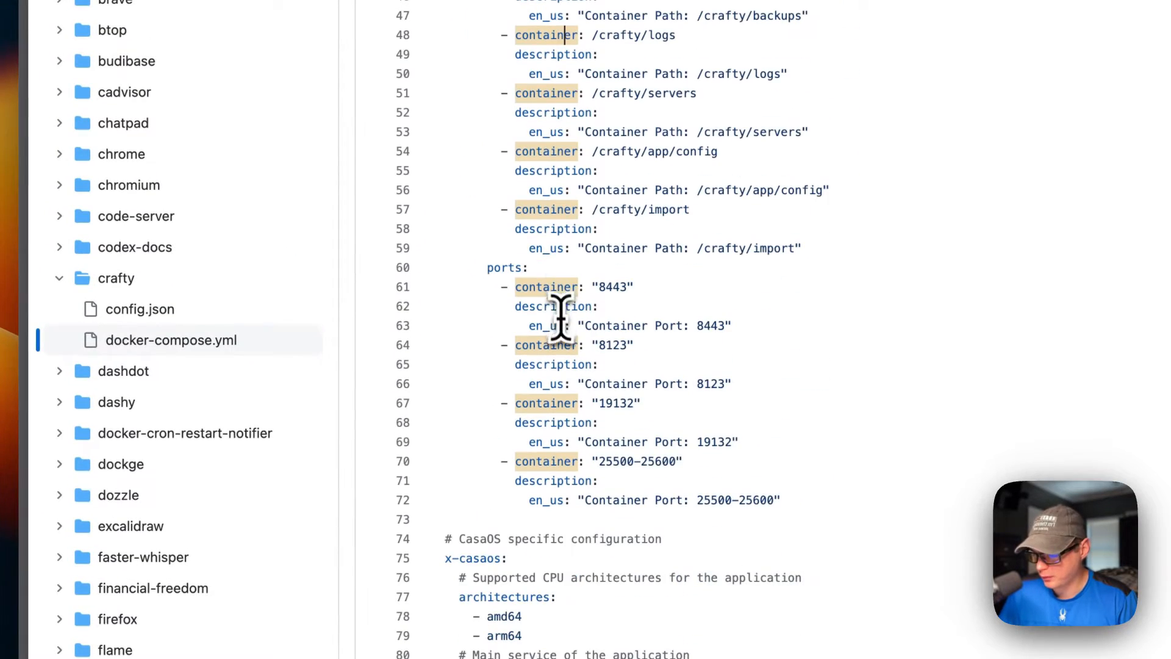
pyautogui.scroll(-6, 549, 345)
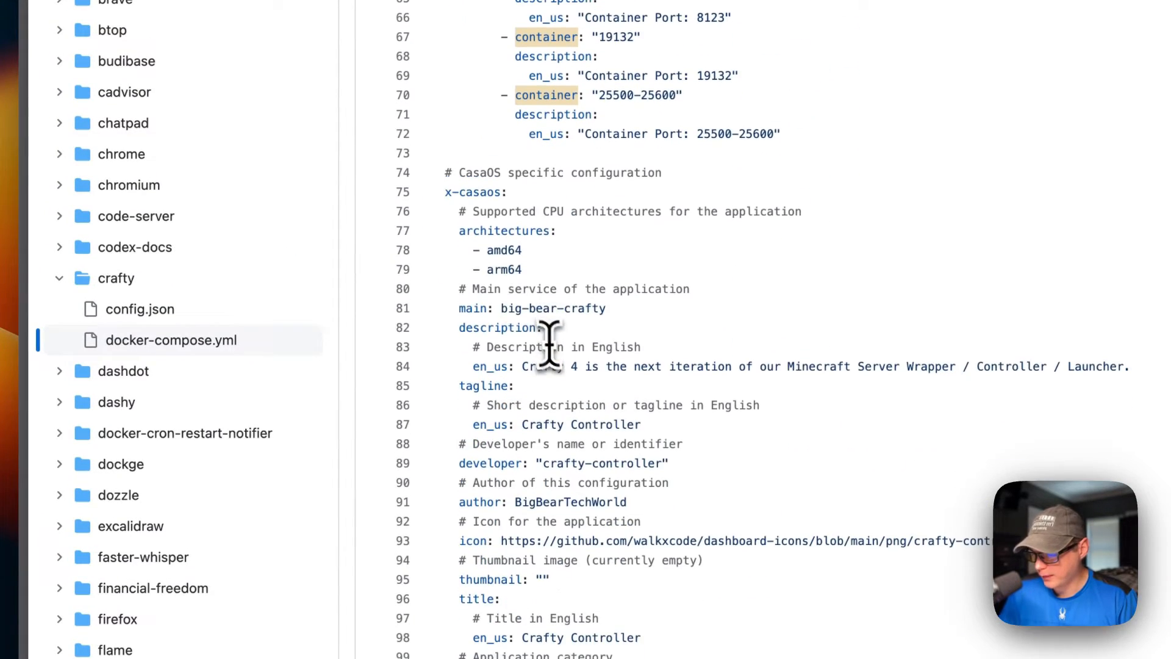
# Step: Examine the app-level x-casaos metadata block and its list of supported CPU architectures
pyautogui.moveTo(447, 191); pyautogui.dragTo(544, 645)
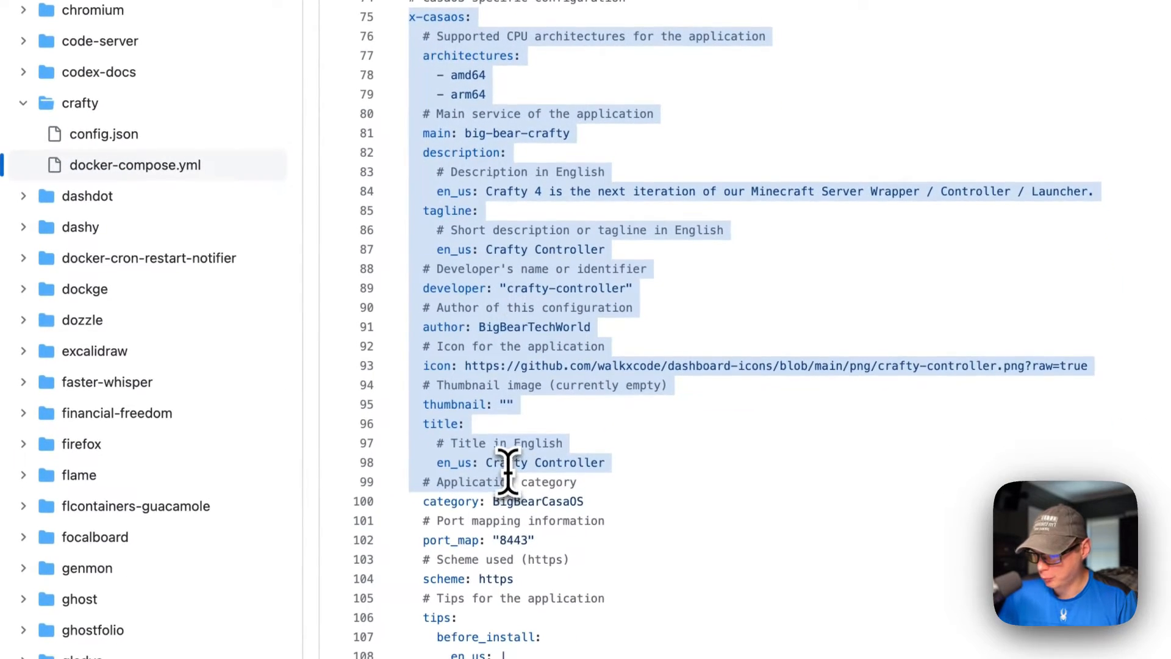
pyautogui.click(451, 75)
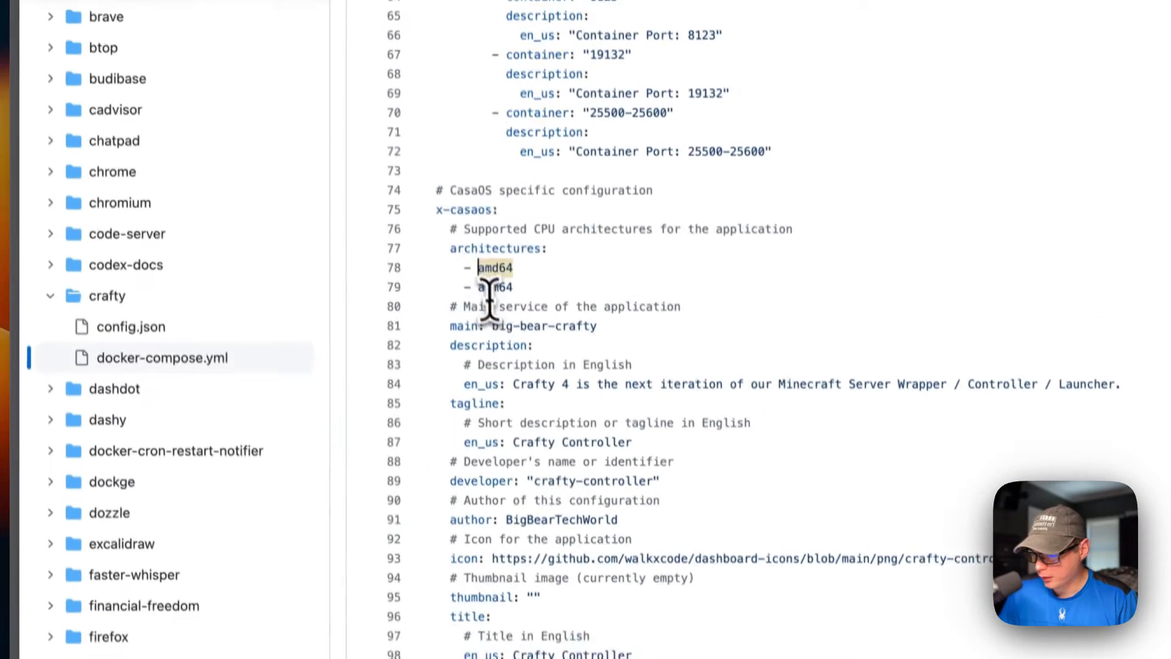
pyautogui.moveTo(455, 271); pyautogui.dragTo(527, 305)
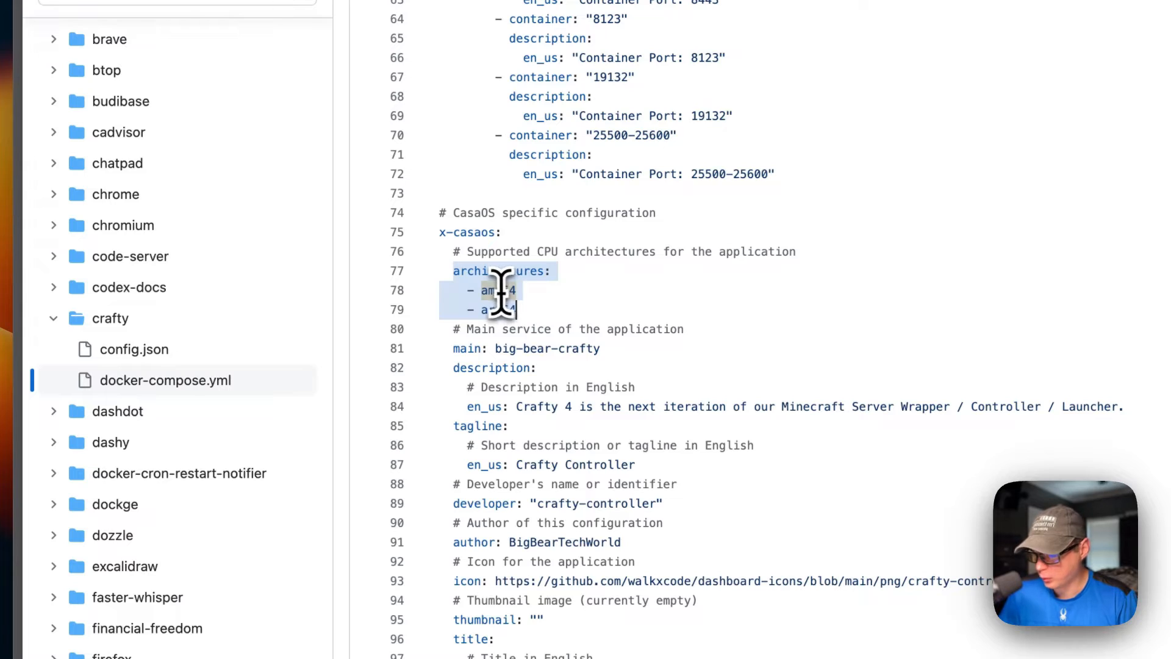
pyautogui.scroll(20, 503, 308)
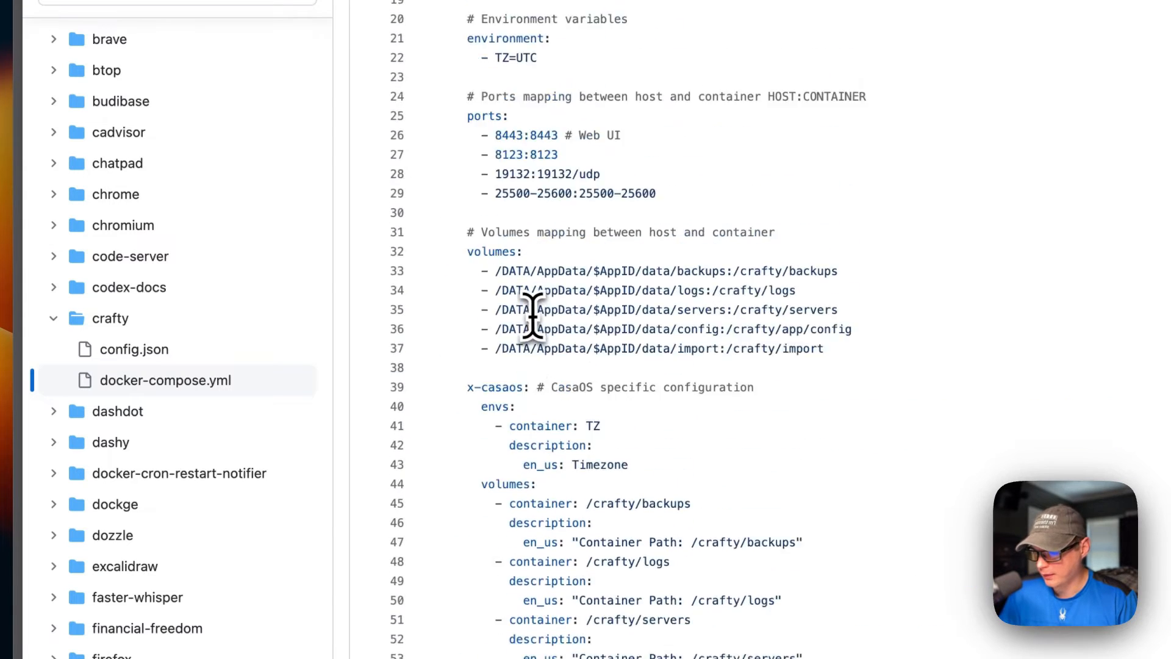
# Step: Check the container image reference and compare the x-casaos main entry with the service name defined under services
pyautogui.moveTo(517, 268); pyautogui.dragTo(854, 272)
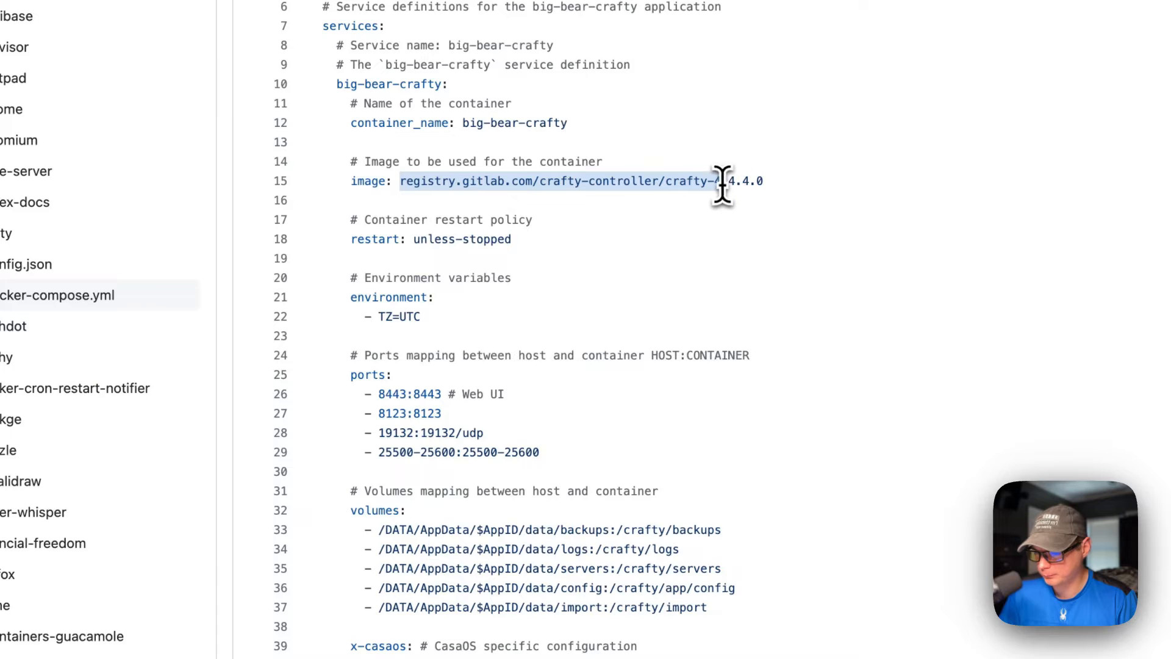
pyautogui.scroll(-20, 647, 308)
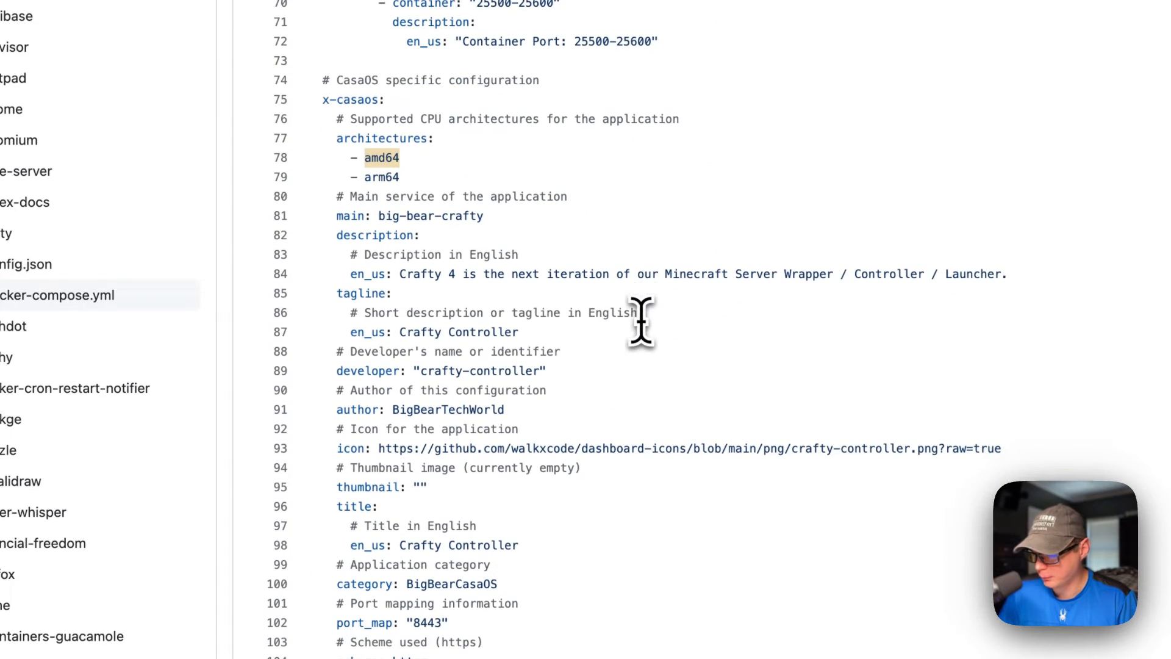
pyautogui.moveTo(337, 216); pyautogui.dragTo(523, 217)
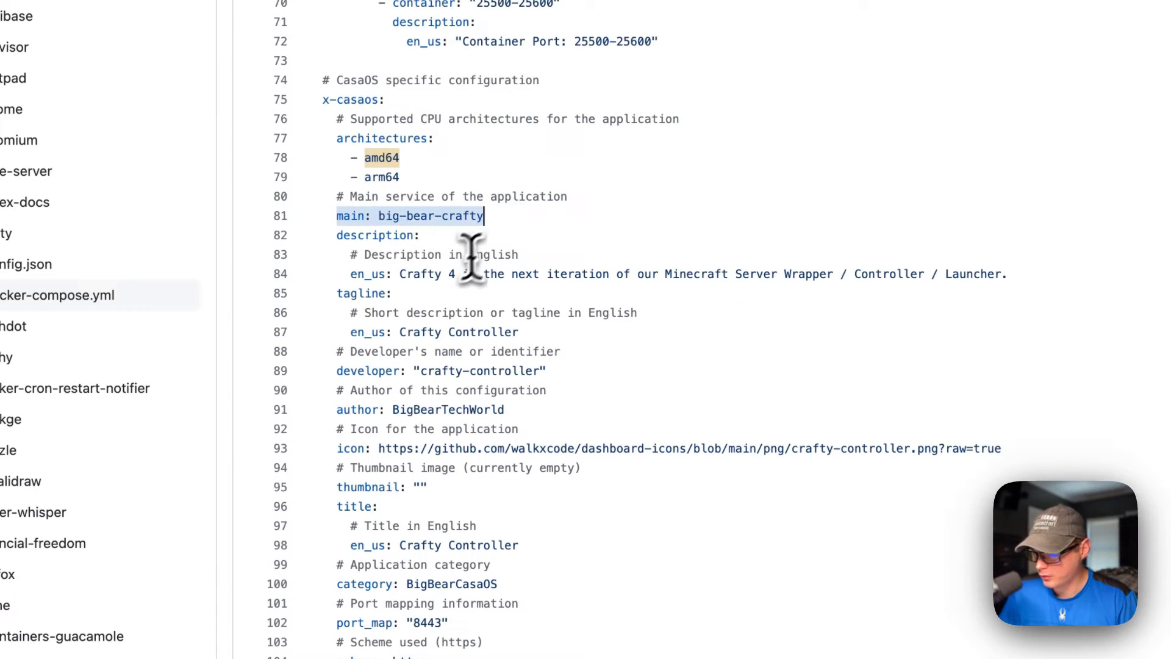
pyautogui.scroll(20, 425, 216)
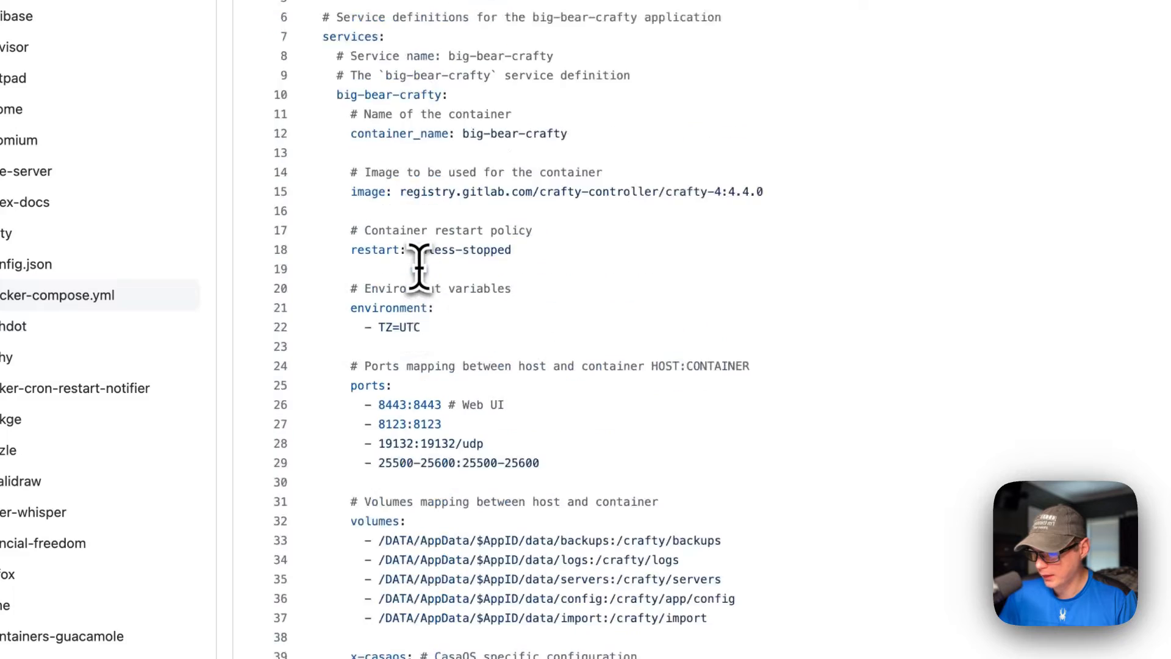
pyautogui.moveTo(339, 304); pyautogui.dragTo(523, 308)
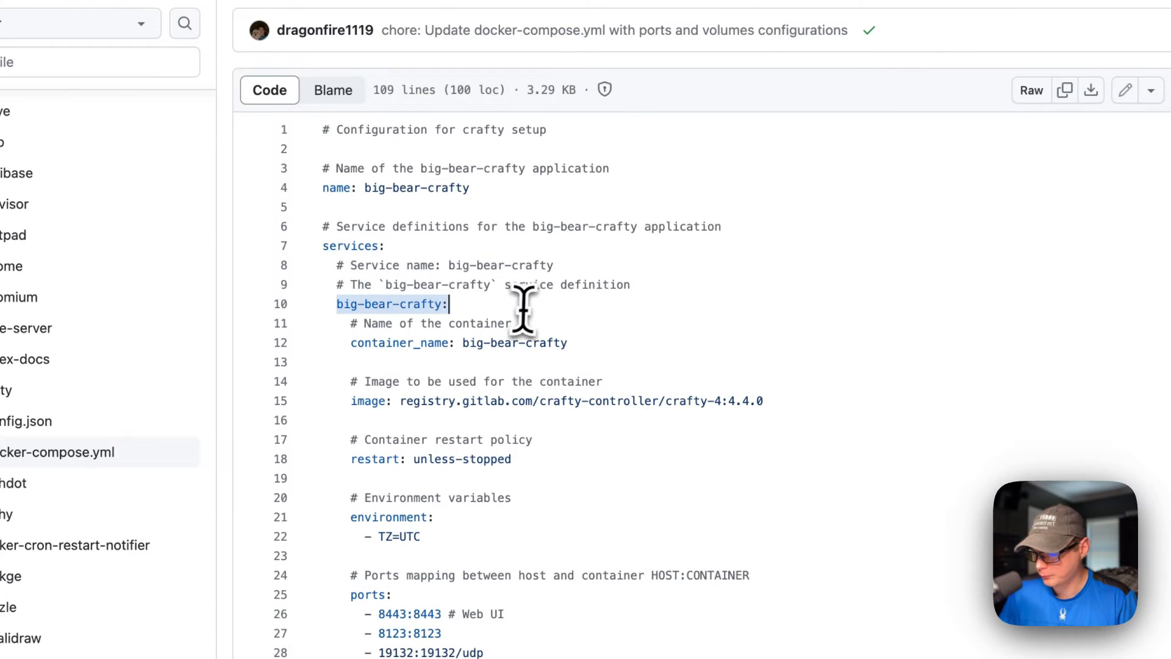
pyautogui.scroll(-20, 445, 445)
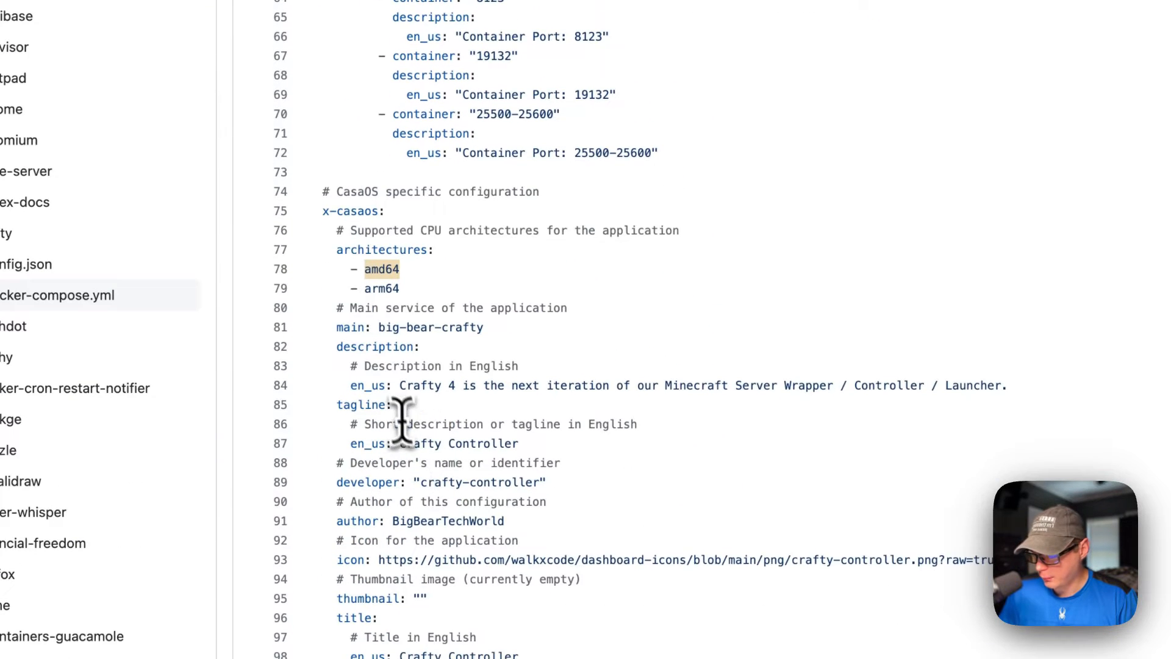
# Step: Examine the description, tagline, developer, author, icon, thumbnail and title fields of the app-level x-casaos metadata
pyautogui.scroll(-1, 390, 390)
pyautogui.click(345, 325)
pyautogui.scroll(-3, 345, 329)
pyautogui.scroll(-1, 346, 324)
pyautogui.click(355, 282)
pyautogui.click(356, 356)
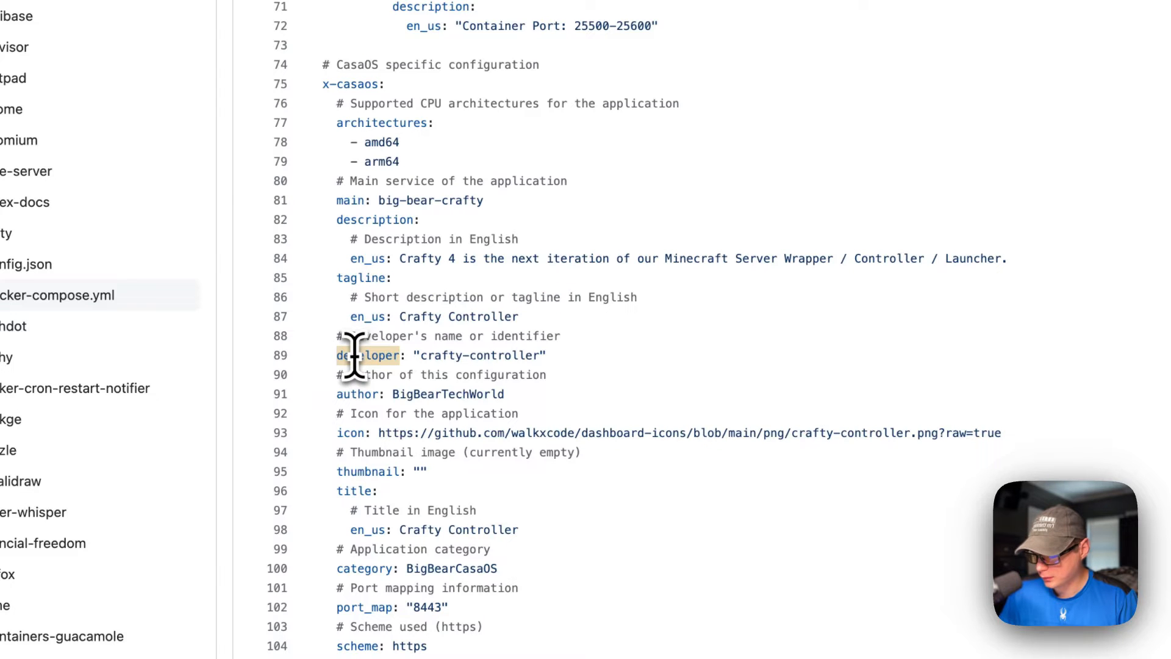
pyautogui.click(350, 394)
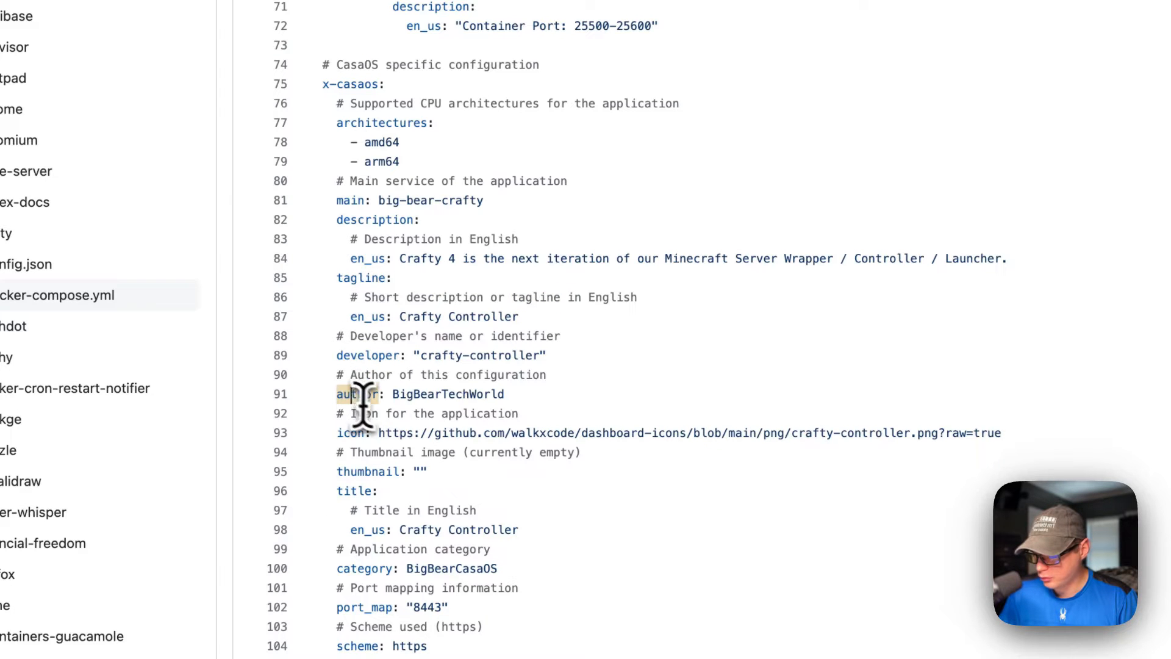
pyautogui.scroll(-1, 352, 435)
pyautogui.click(356, 468)
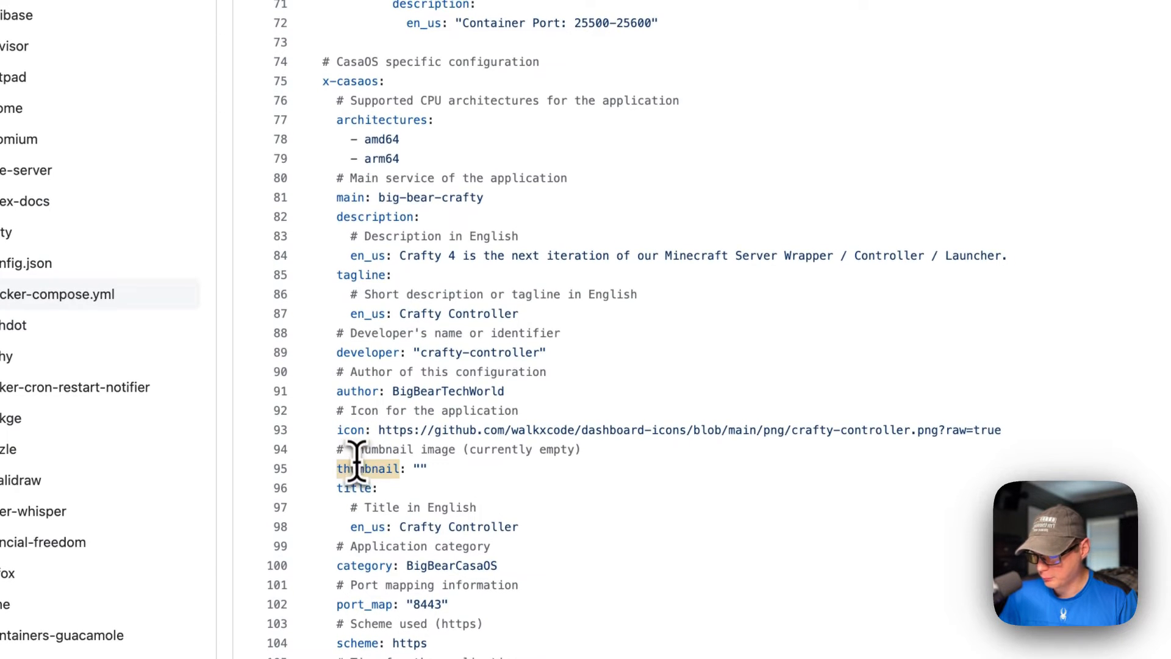
pyautogui.click(358, 493)
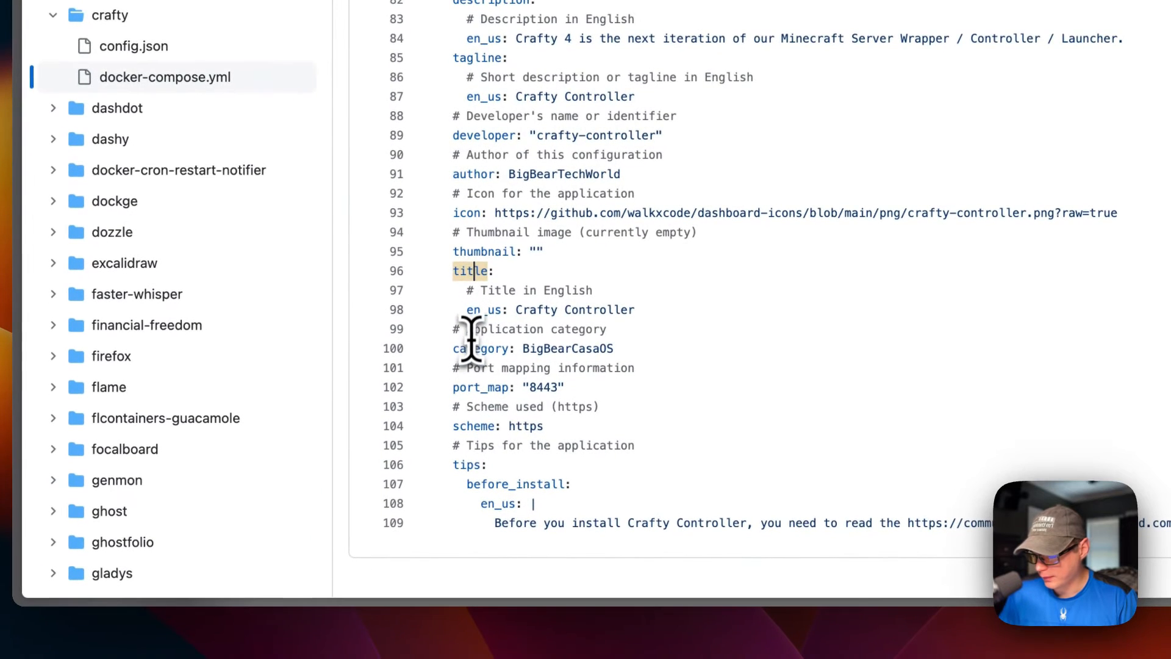
# Step: Check the application category and compare the port_map entry with the Web UI port in the ports mapping
pyautogui.click(465, 359)
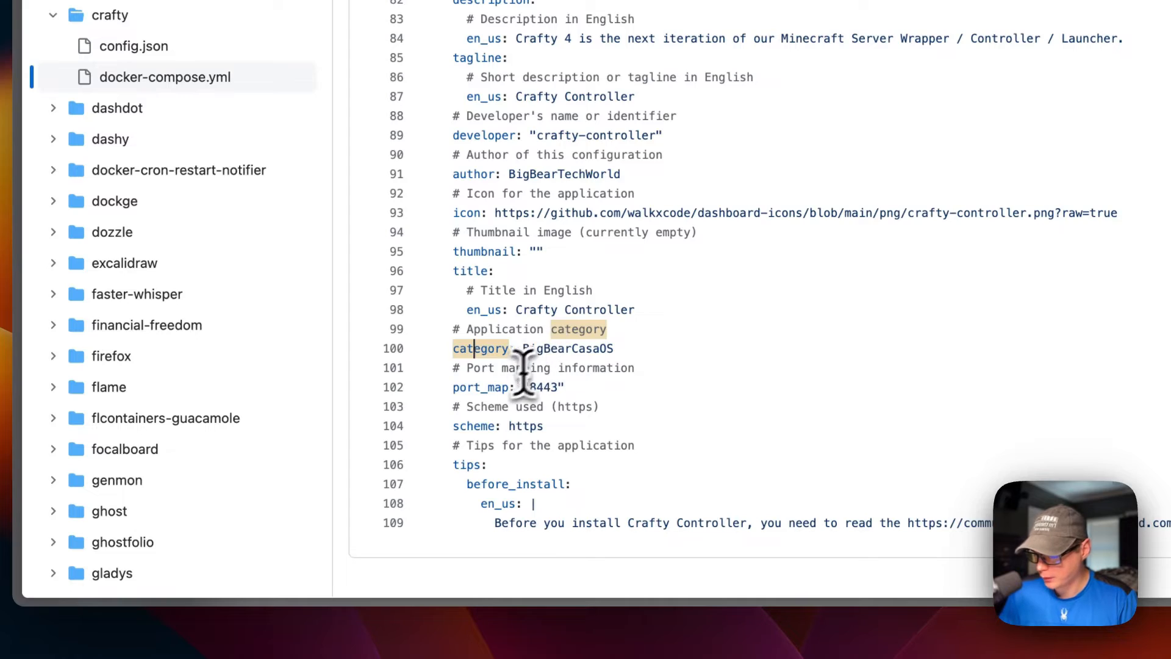
pyautogui.moveTo(456, 386); pyautogui.dragTo(631, 392)
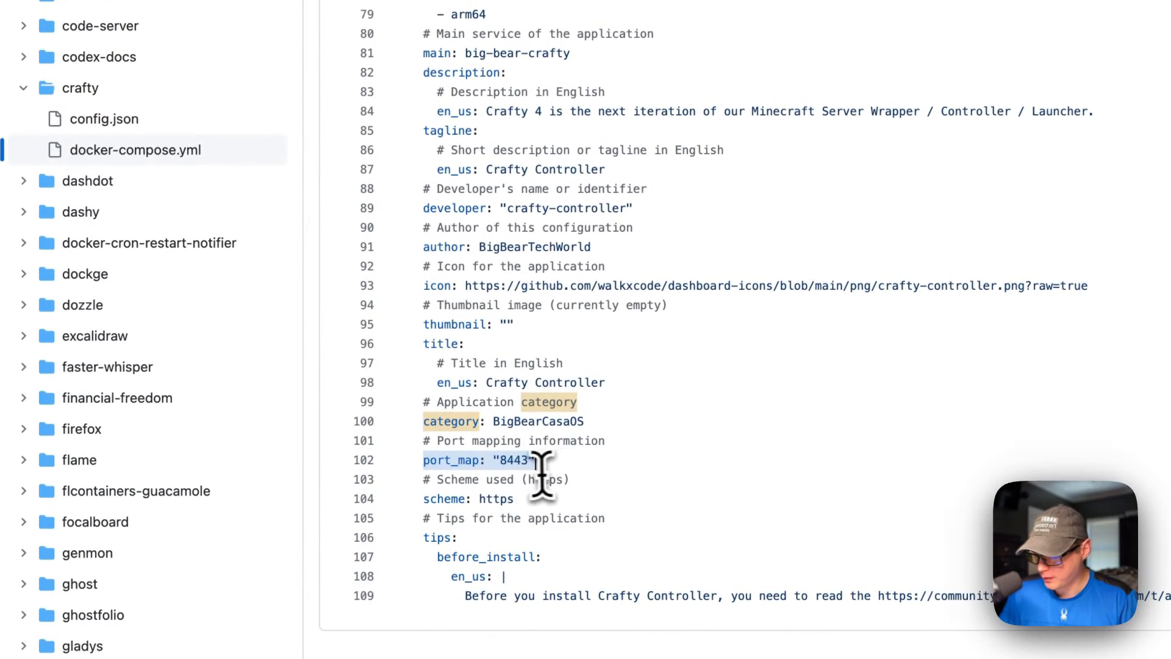
pyautogui.scroll(15, 510, 463)
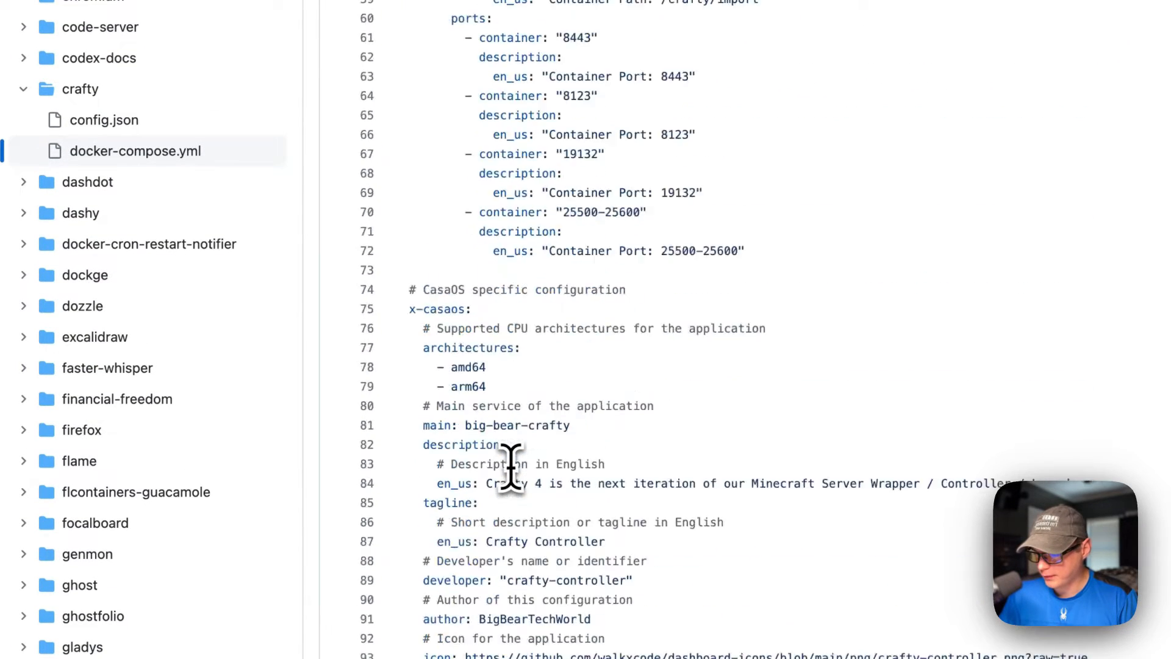
pyautogui.scroll(1, 511, 467)
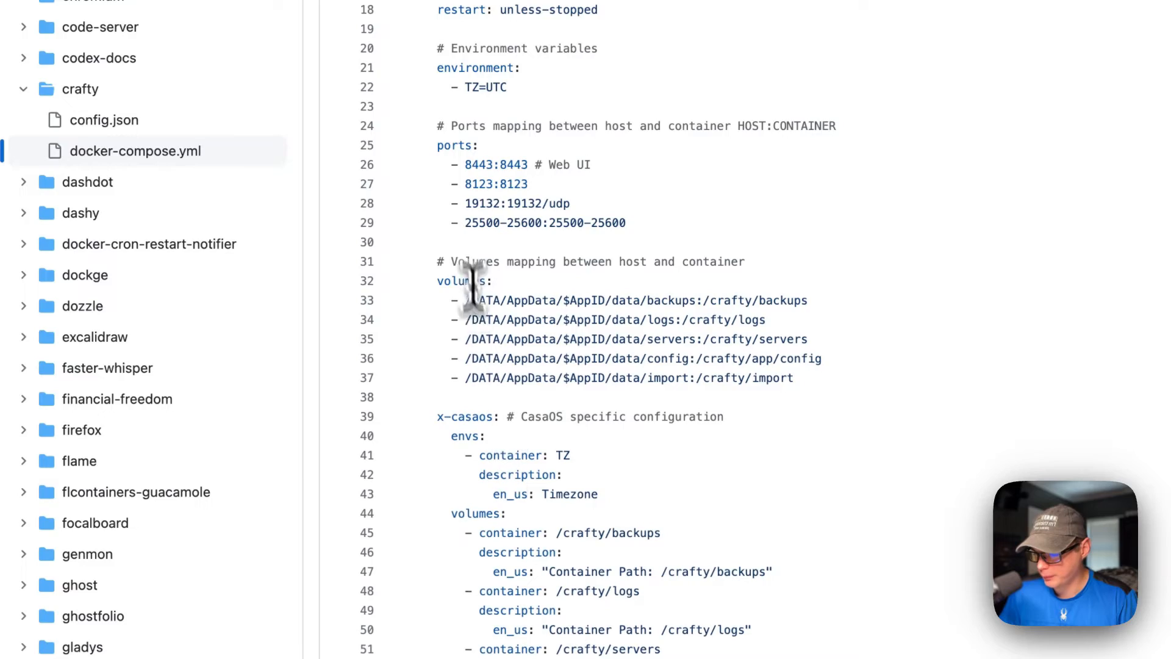
pyautogui.doubleClick(477, 165)
pyautogui.scroll(-9, 544, 369)
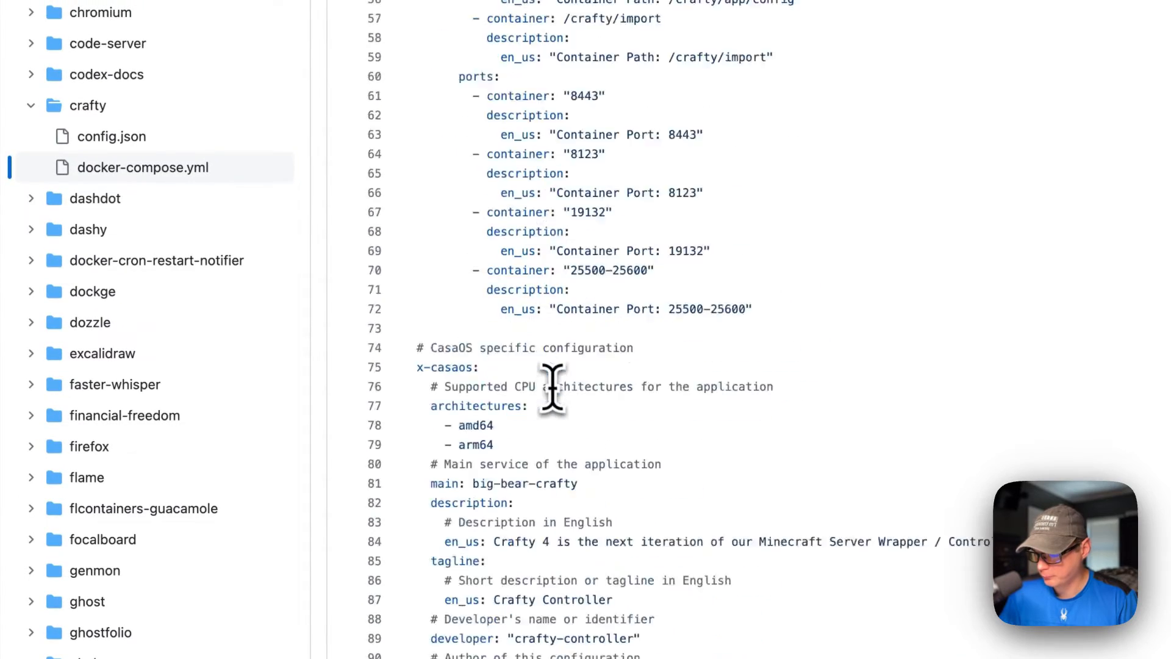
pyautogui.scroll(-7, 551, 384)
# Step: Examine the scheme setting and the before_install tips at the end of the compose file
pyautogui.tripleClick(467, 518)
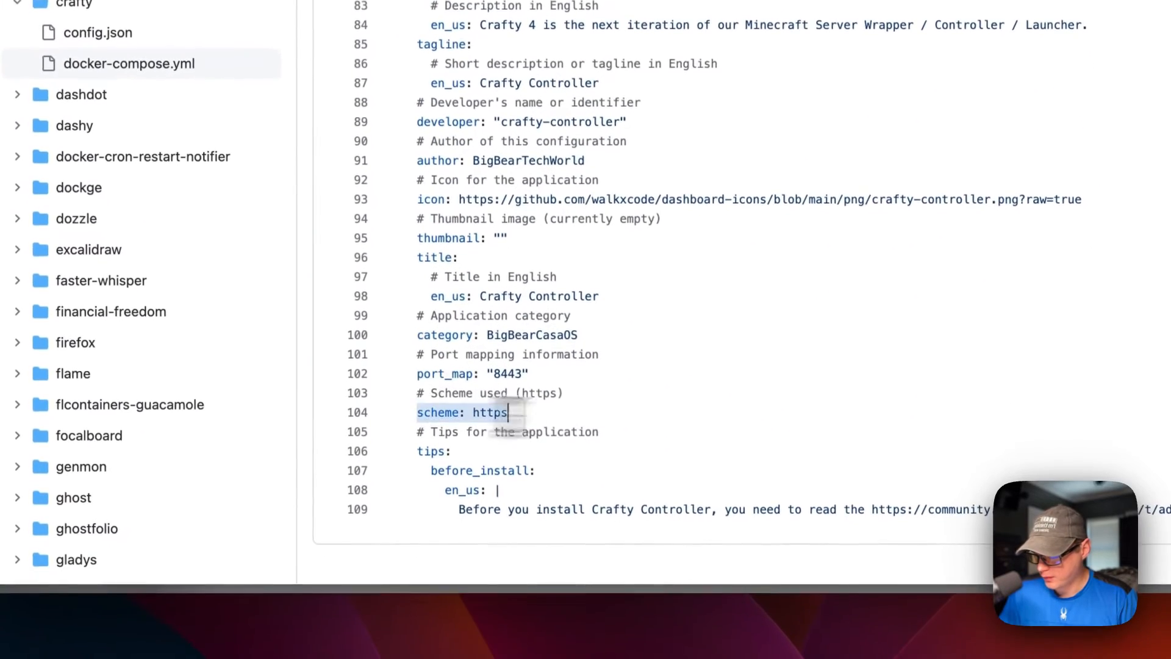
pyautogui.moveTo(417, 449); pyautogui.dragTo(622, 549)
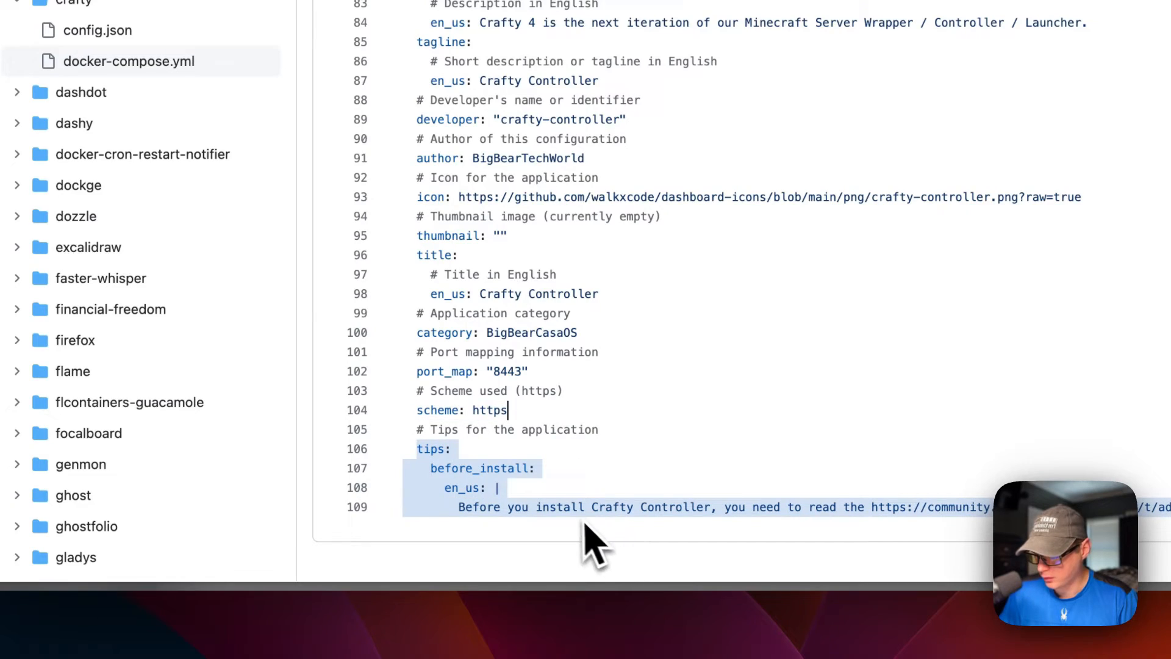
pyautogui.scroll(20, 556, 414)
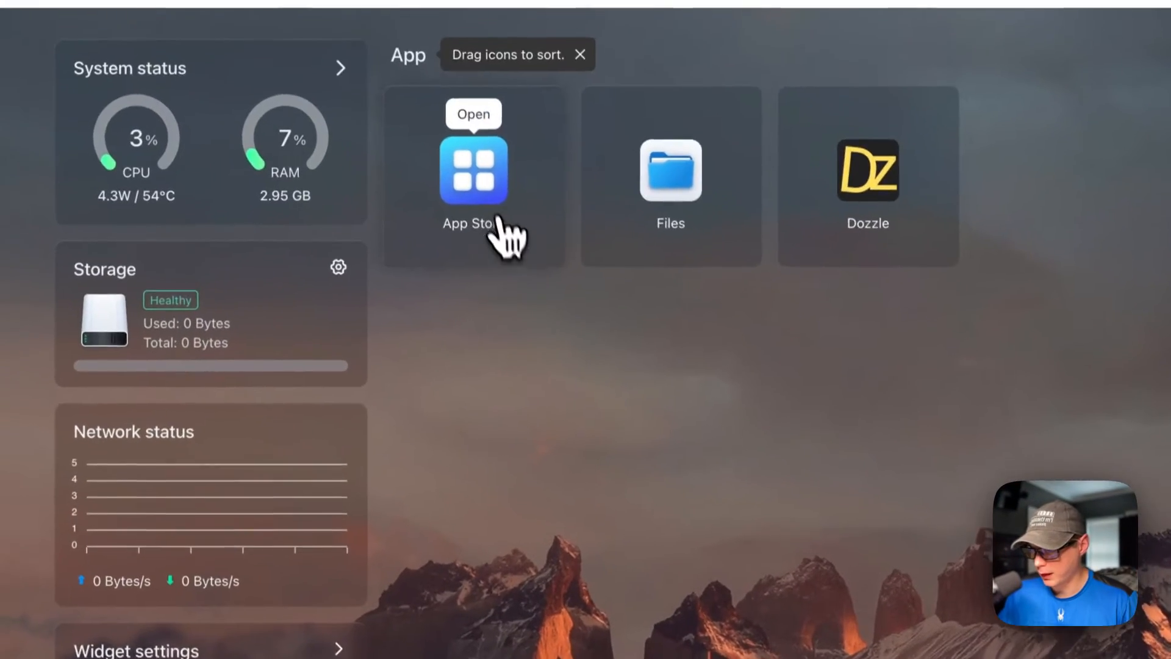
# Step: Switch to the CasaOS App Store, search for "crafty" and identify the BigBearCasaOS listing
pyautogui.click(461, 144)
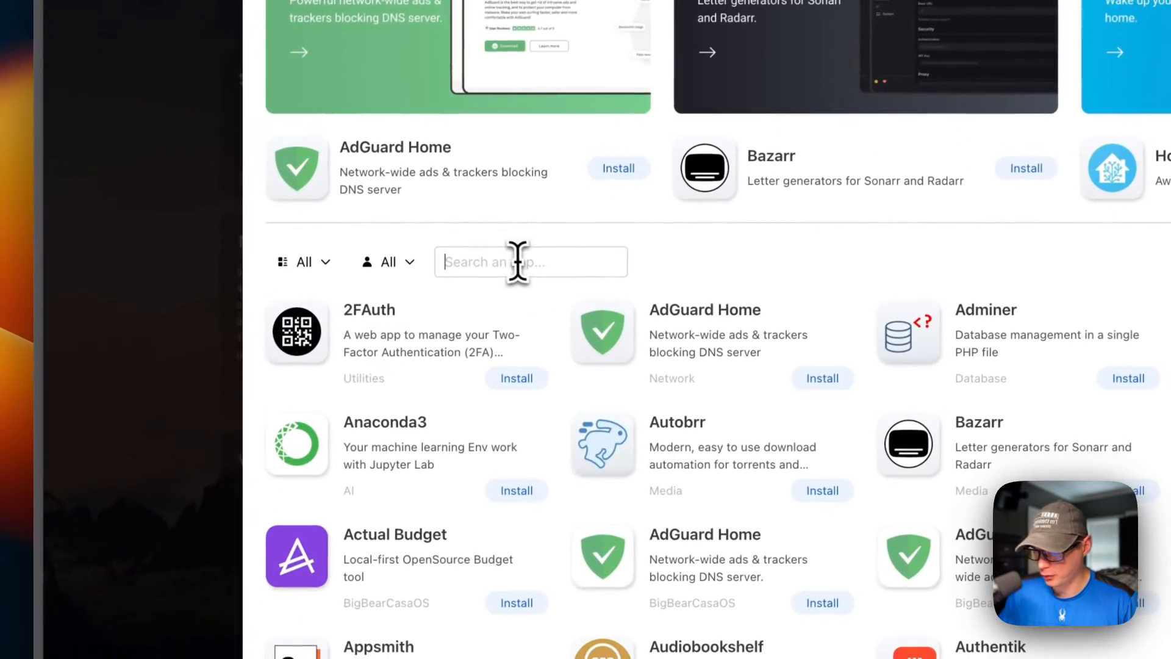
pyautogui.click(515, 261)
pyautogui.write('craf')
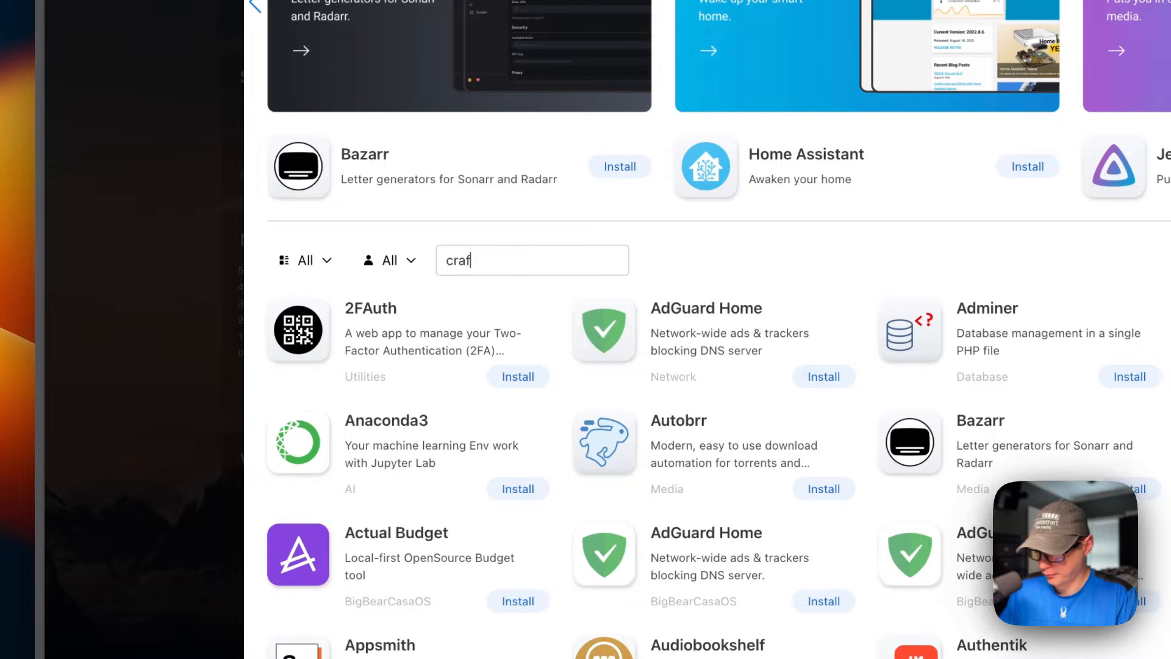
pyautogui.write('t')
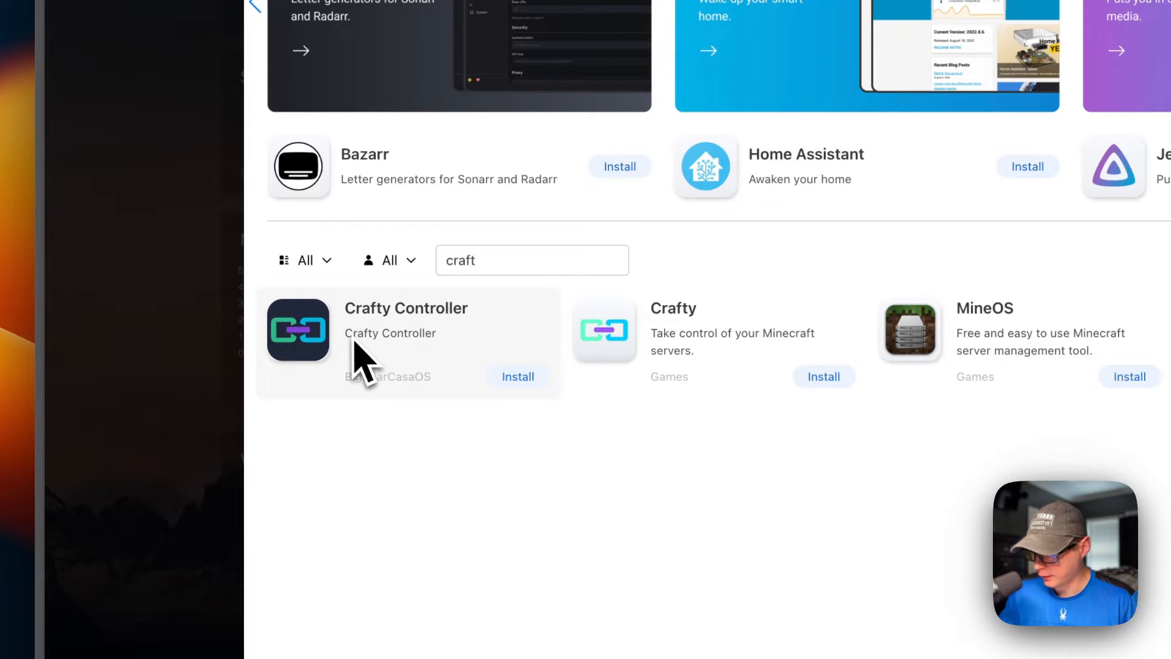
pyautogui.write('y')
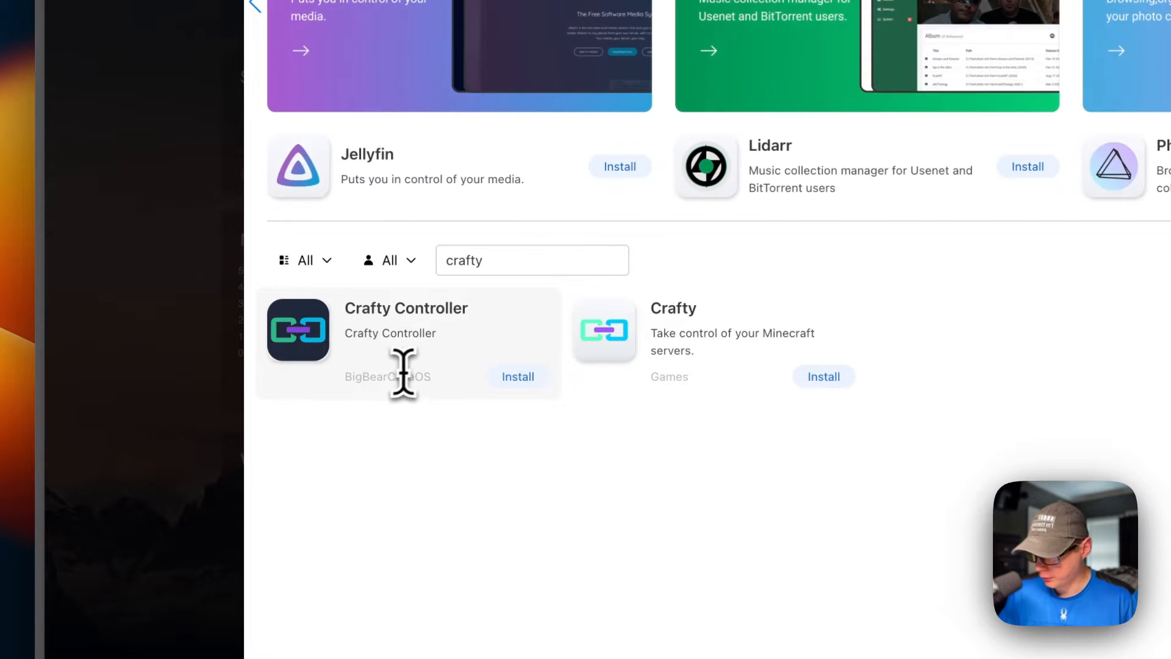
pyautogui.moveTo(345, 377); pyautogui.dragTo(429, 376)
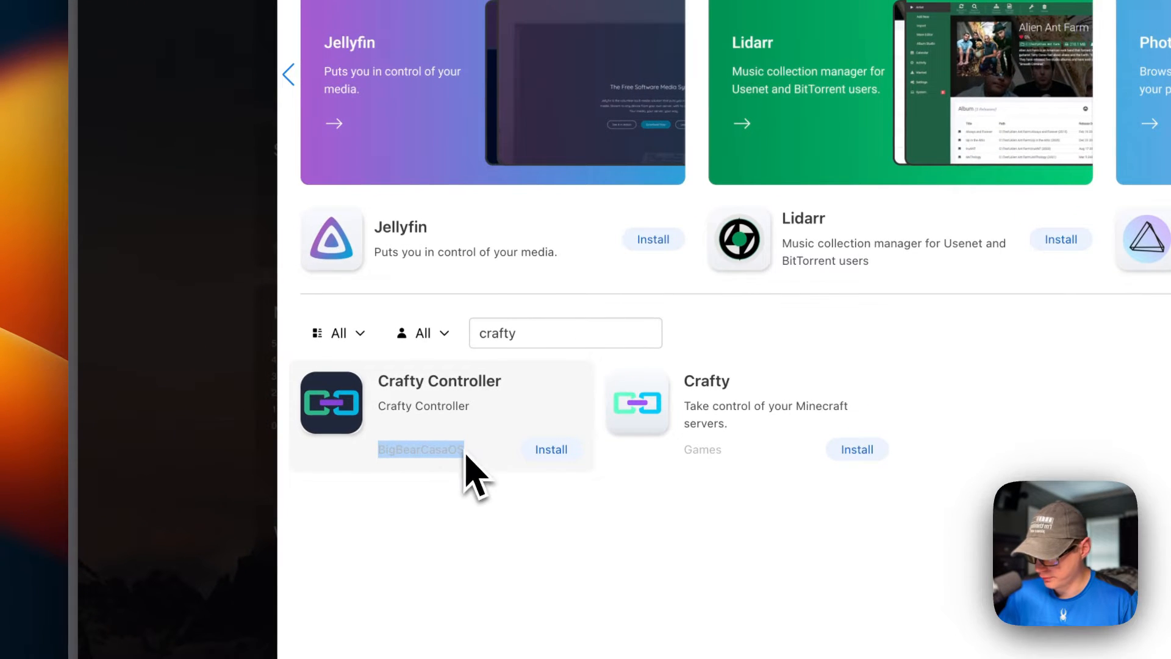
# Step: Install the BigBearCasaOS Crafty Controller app, reviewing the instructions link in its pre-install tips and continuing past them
pyautogui.click(431, 369)
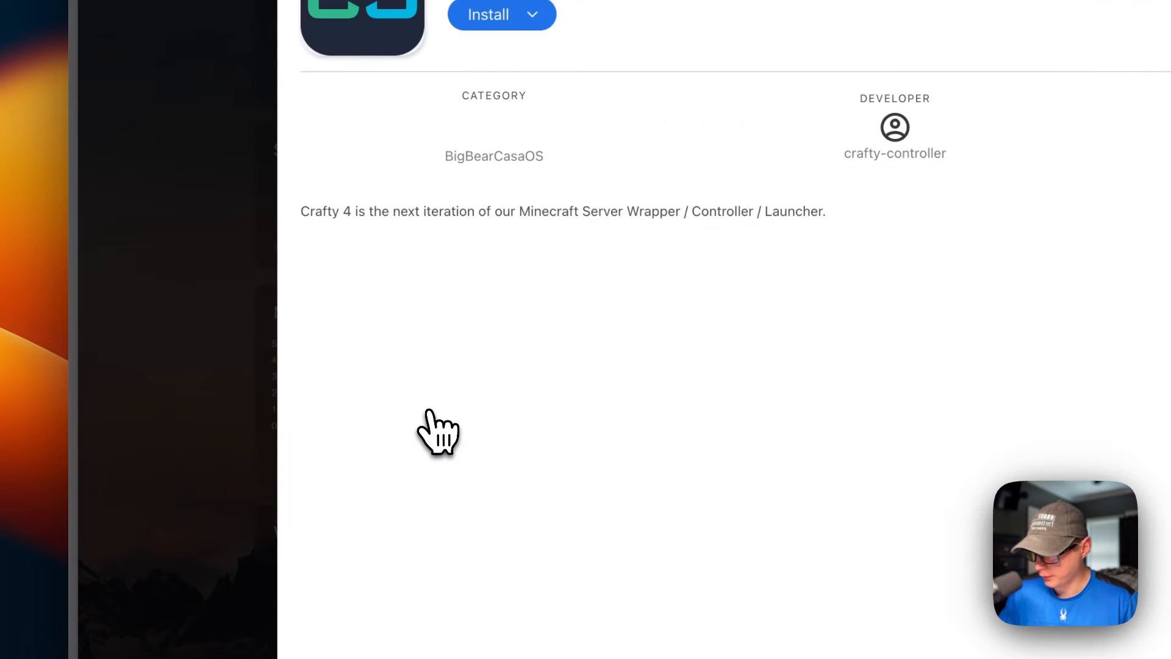
pyautogui.click(426, 109)
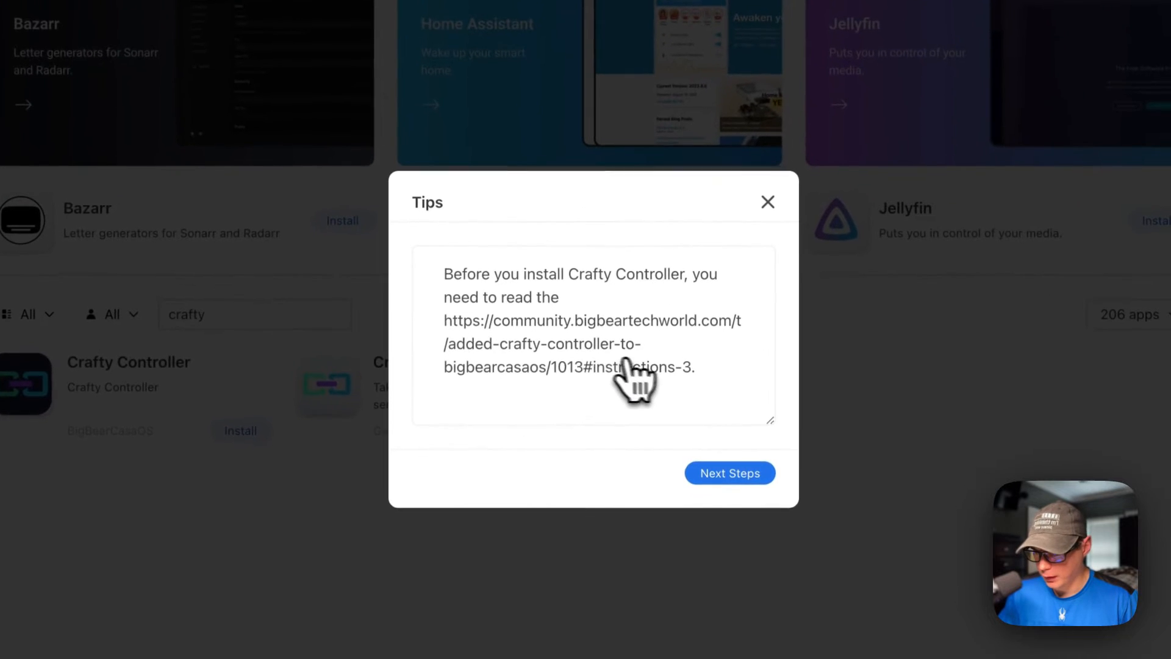
pyautogui.moveTo(444, 321); pyautogui.dragTo(698, 367)
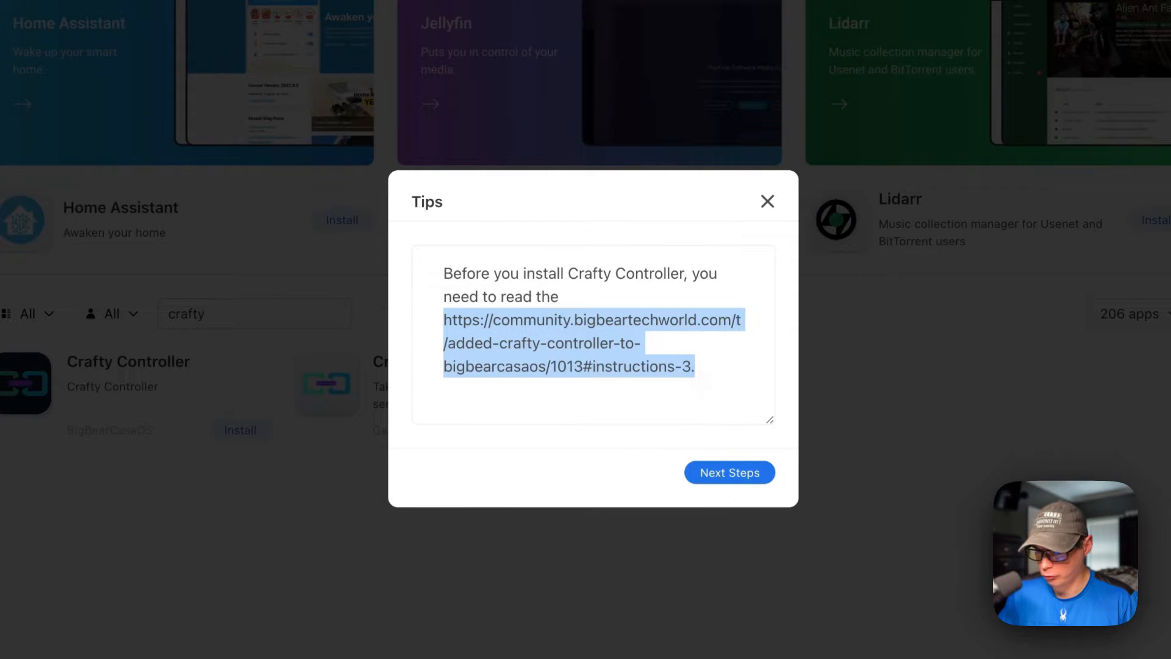
pyautogui.click(716, 474)
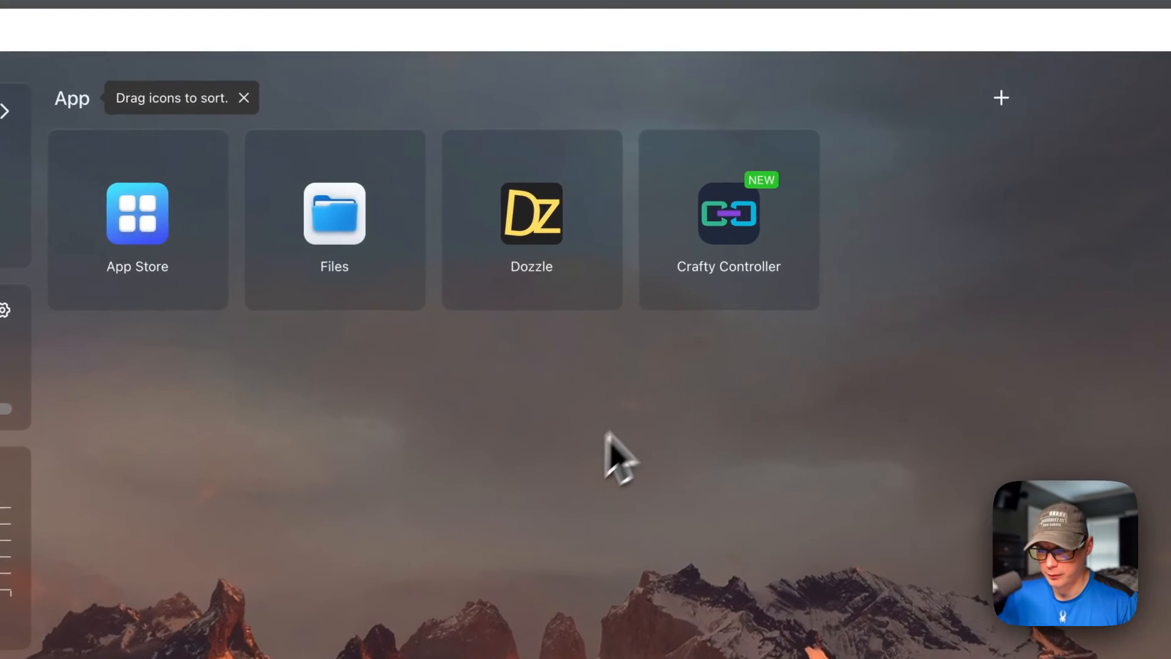
# Step: Add the line "Testing" below the existing text in the Crafty Controller app's tips and save it
pyautogui.moveTo(766, 234)
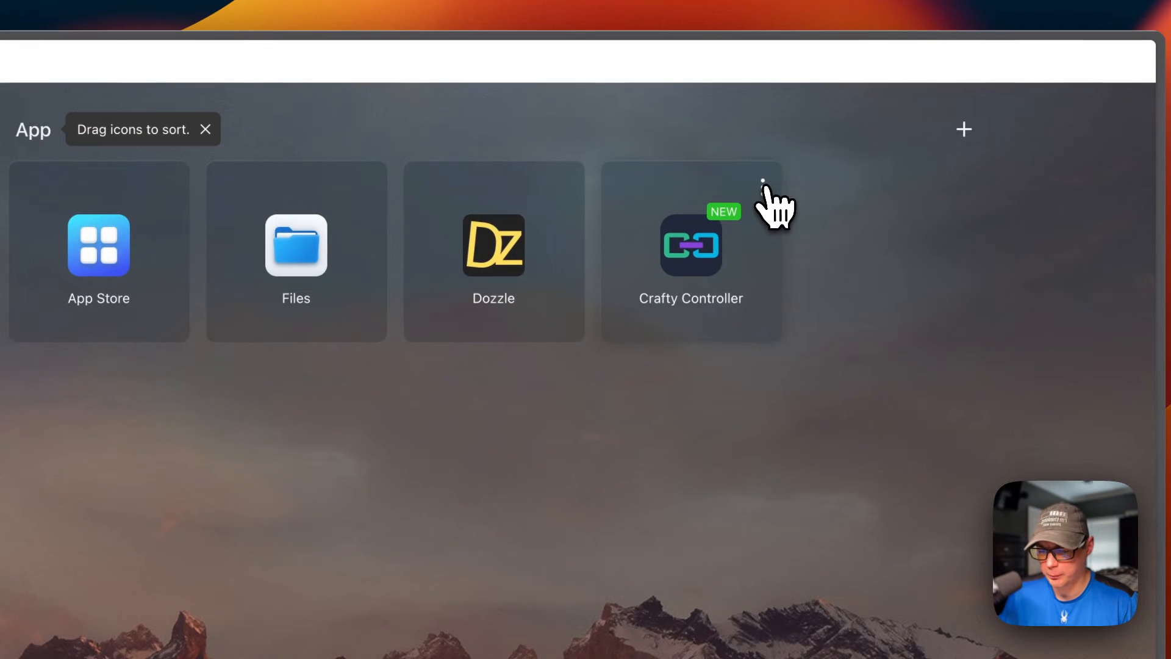
pyautogui.click(762, 186)
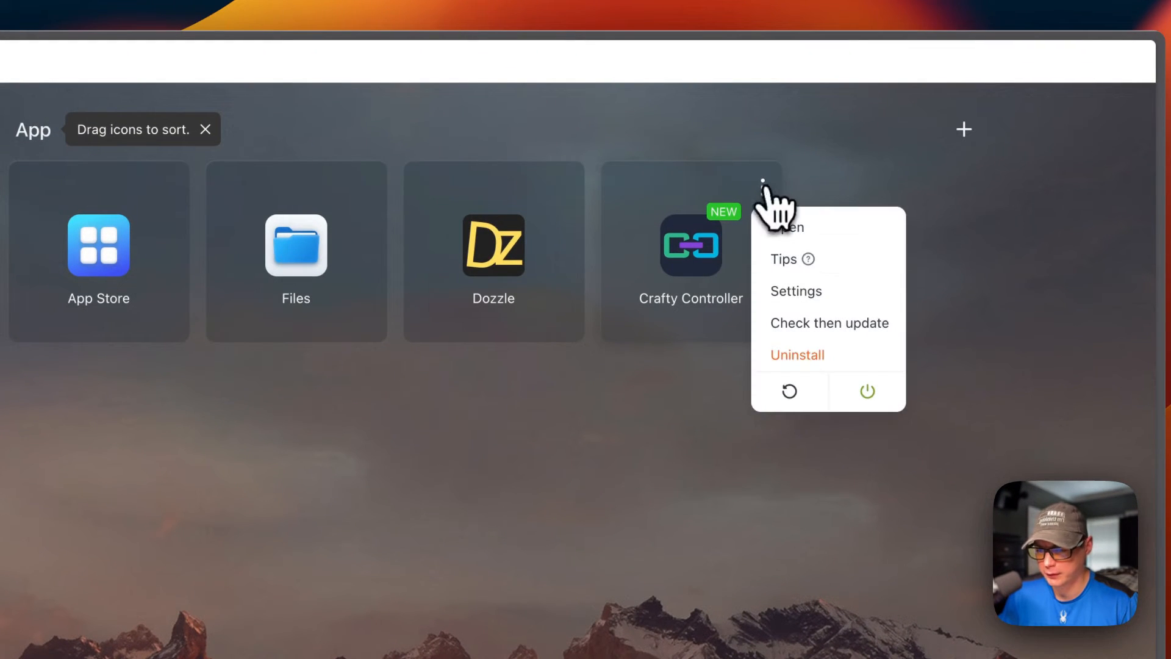
pyautogui.click(793, 259)
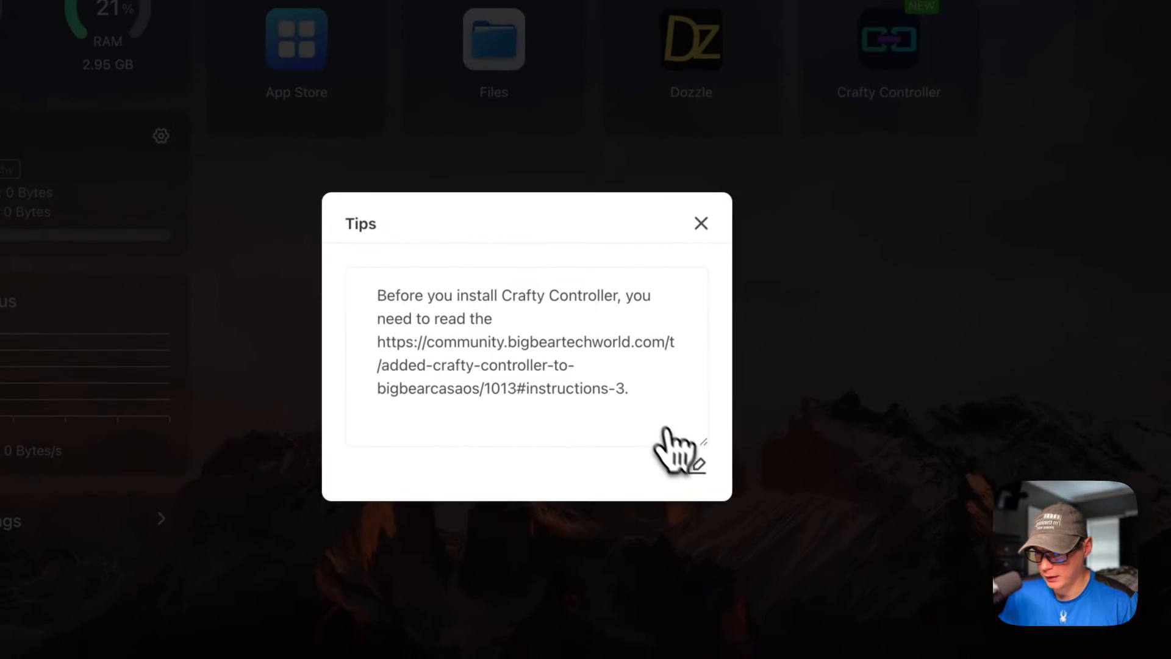
pyautogui.click(666, 429)
pyautogui.press('Return')
pyautogui.press('Return')
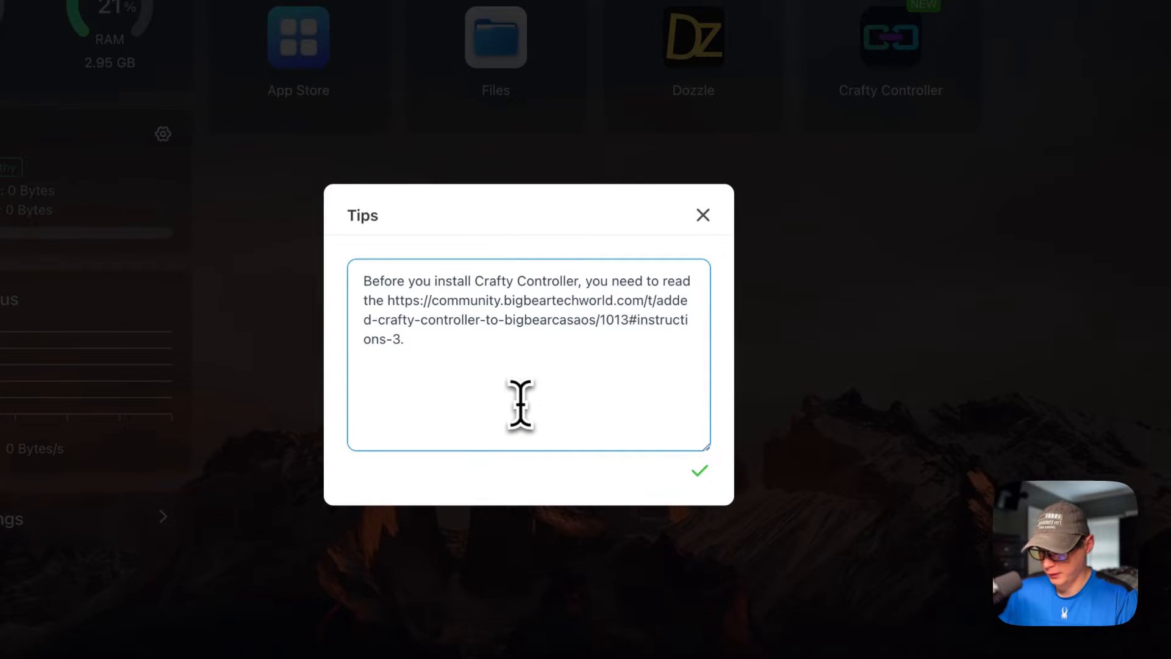
pyautogui.click(700, 472)
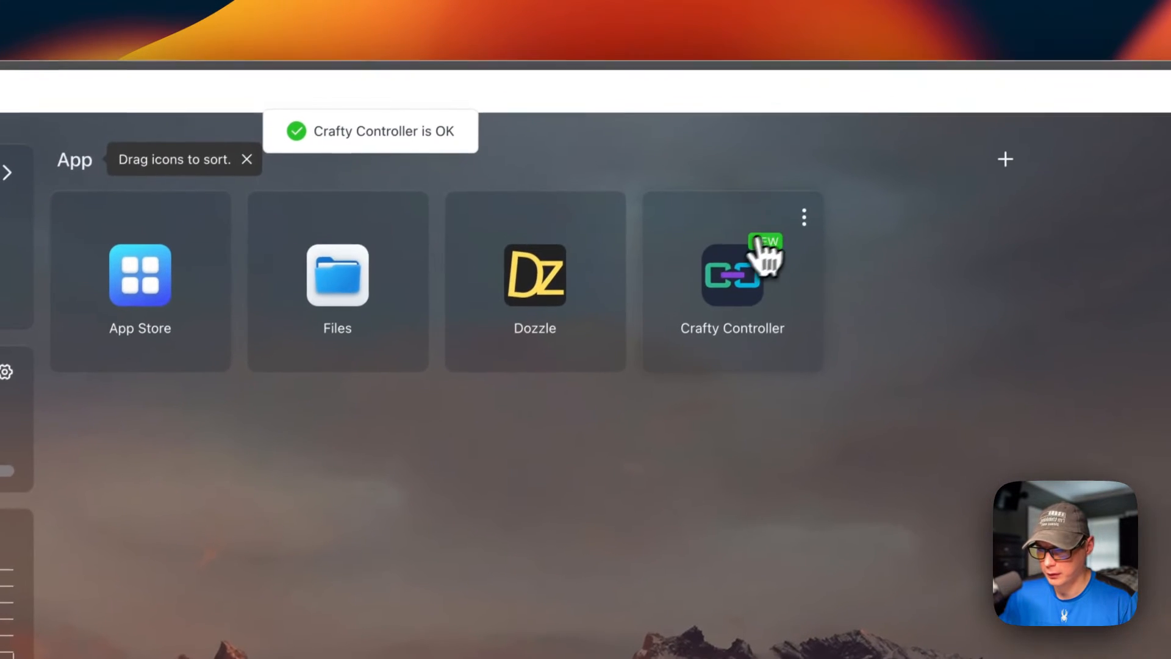
# Step: Reopen the Crafty Controller tips to check the added note, and close them again
pyautogui.click(962, 177)
pyautogui.click(821, 295)
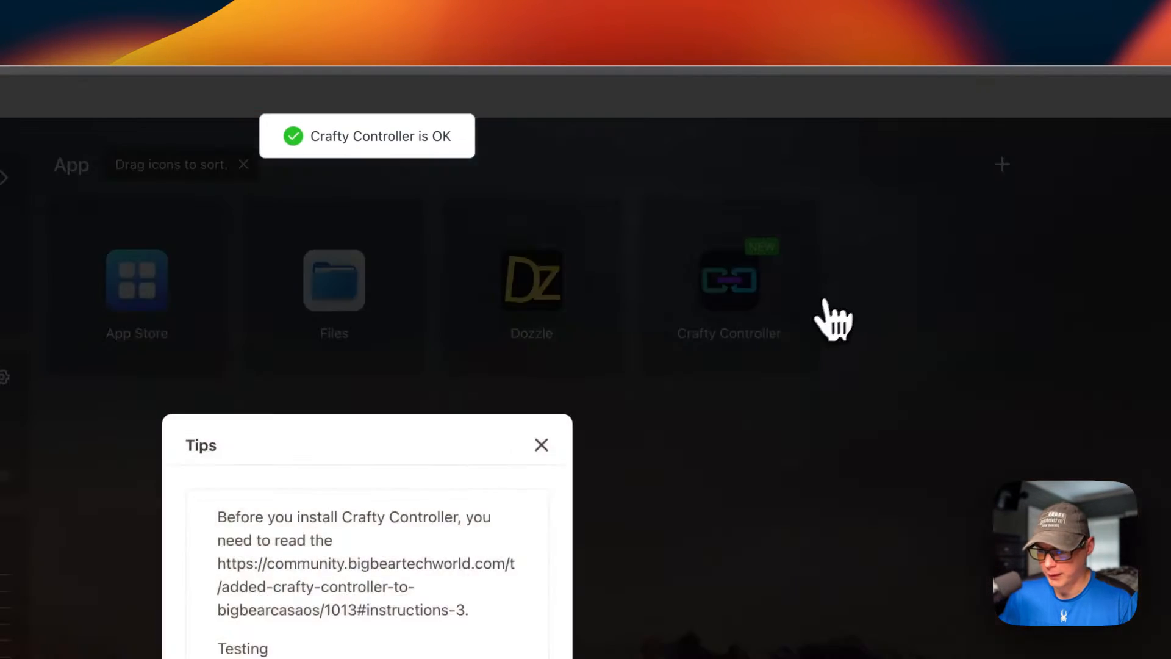
pyautogui.doubleClick(440, 411)
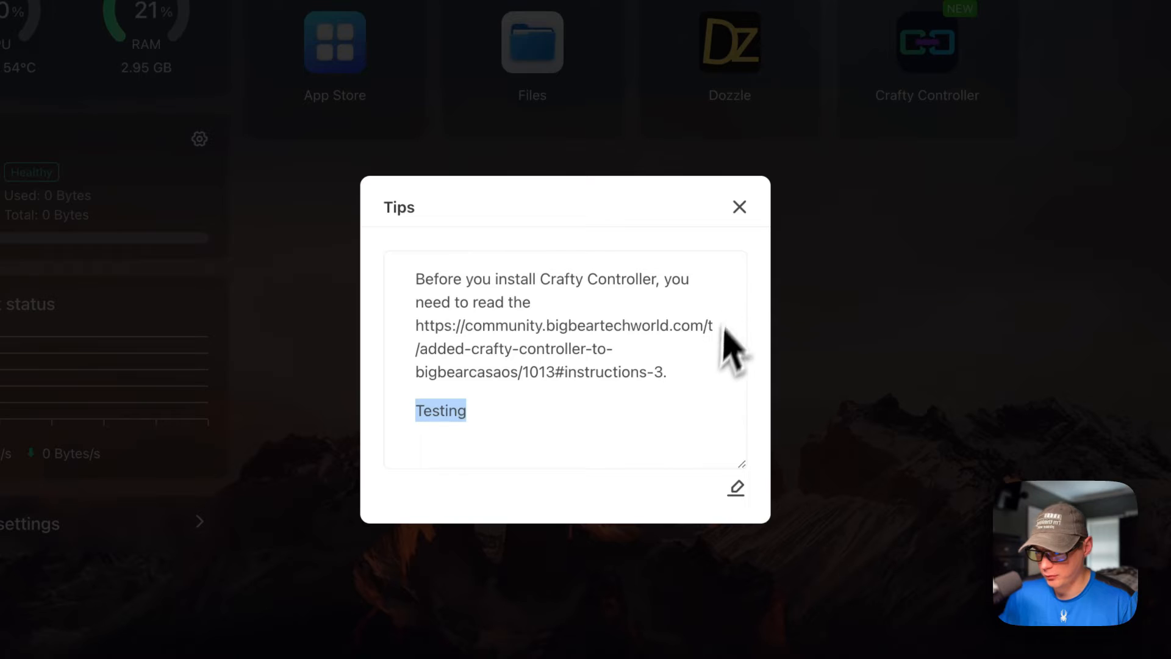
pyautogui.click(739, 206)
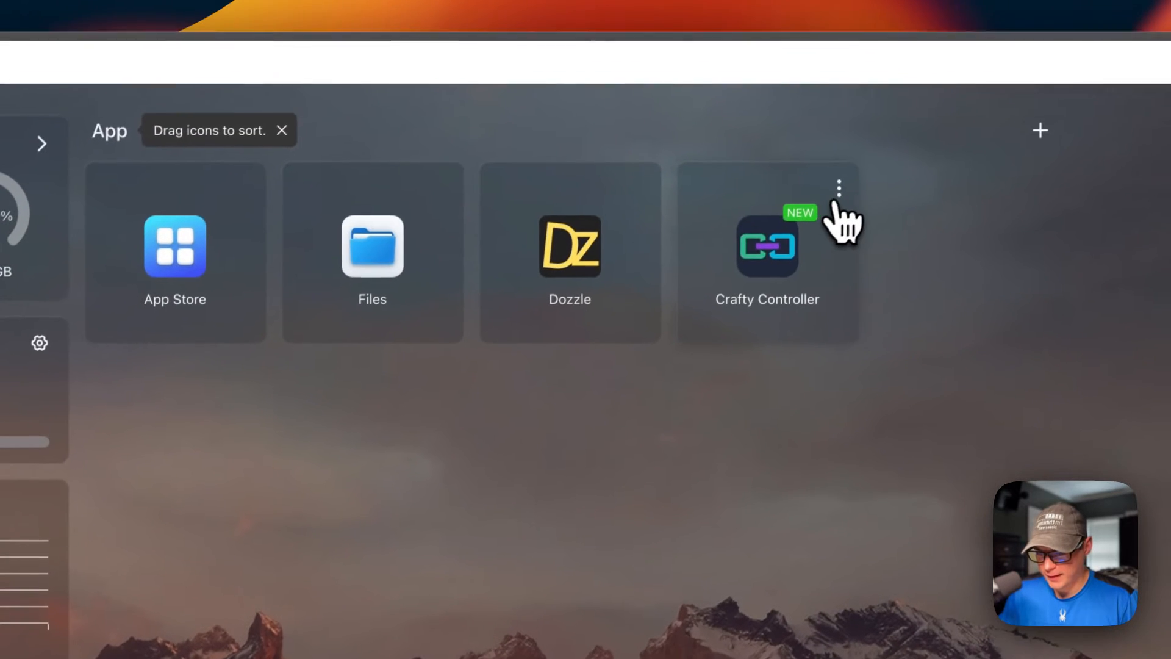
# Step: Open the Crafty Controller app's settings and review its ports, environment variables and resource limits
pyautogui.click(836, 194)
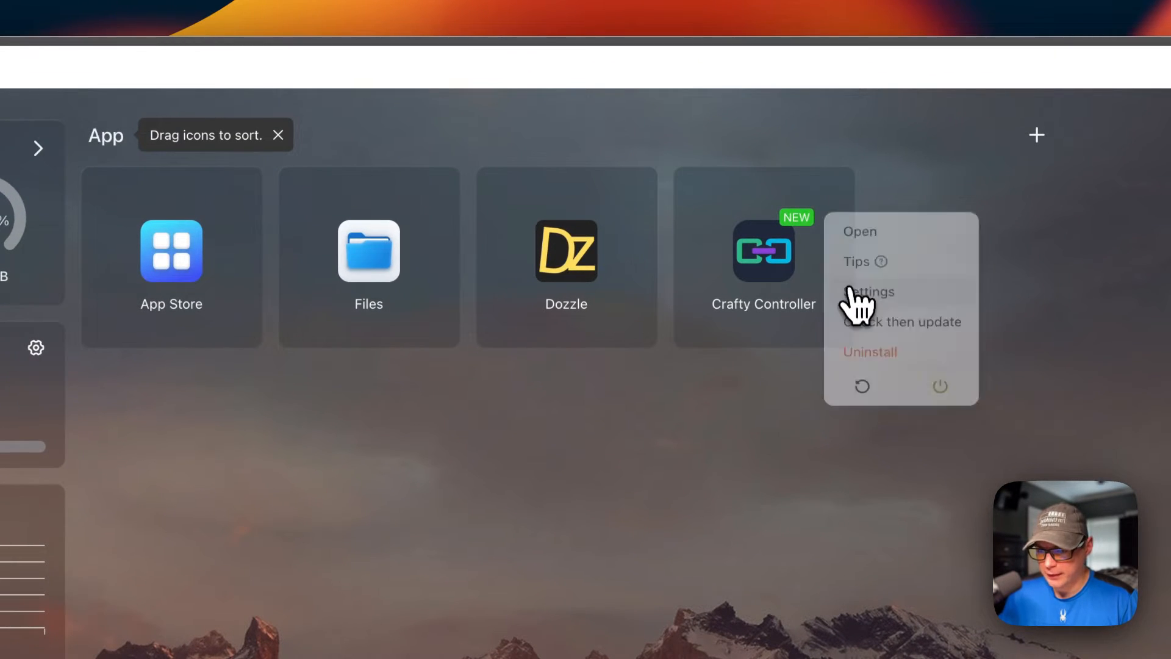
pyautogui.click(852, 297)
pyautogui.scroll(-8, 421, 519)
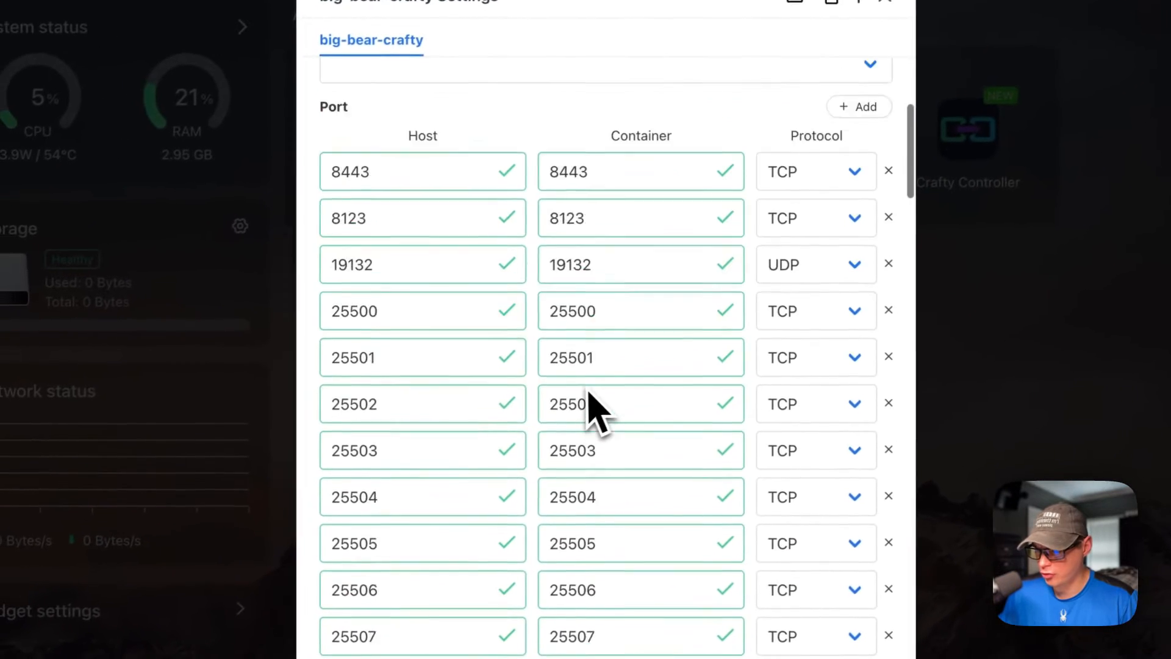
pyautogui.scroll(-20, 586, 396)
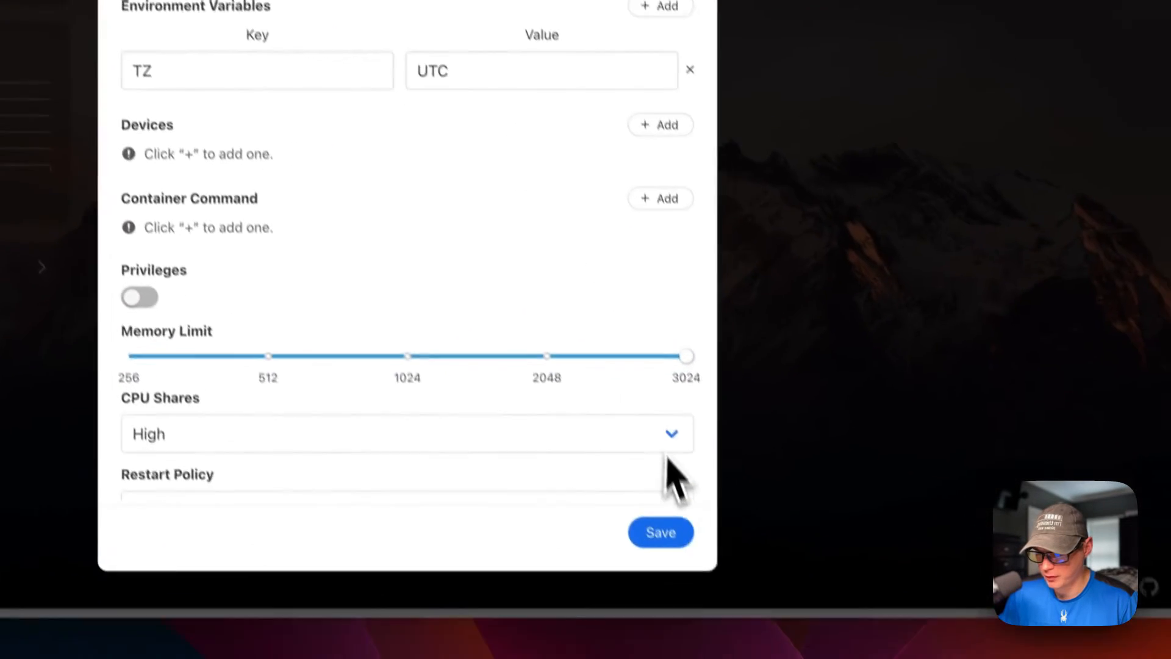
pyautogui.scroll(2, 733, 389)
pyautogui.scroll(20, 600, 282)
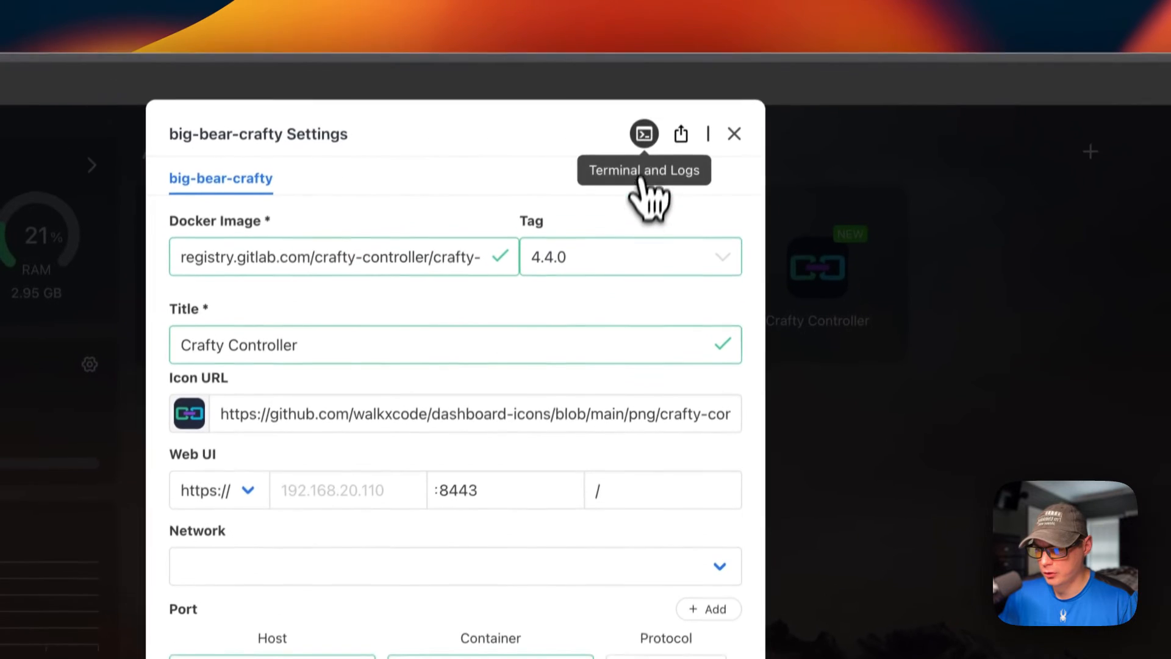
# Step: List the files in the big-bear-crafty container terminal with ls, view its logs, and close the app settings
pyautogui.click(644, 133)
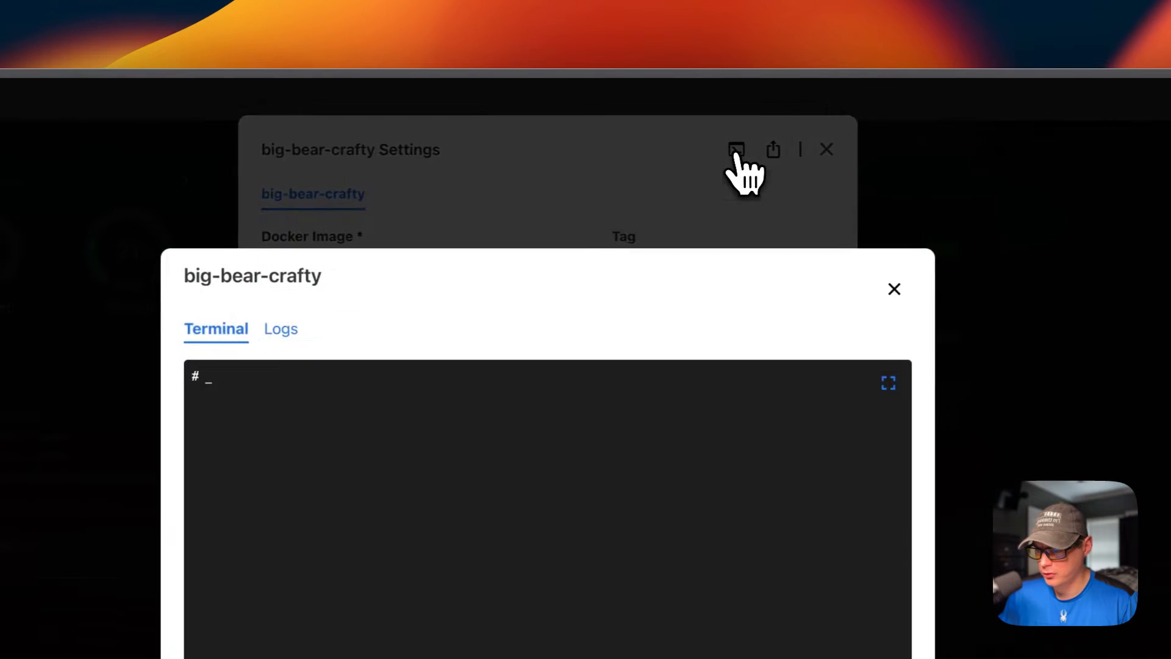
pyautogui.write('ls')
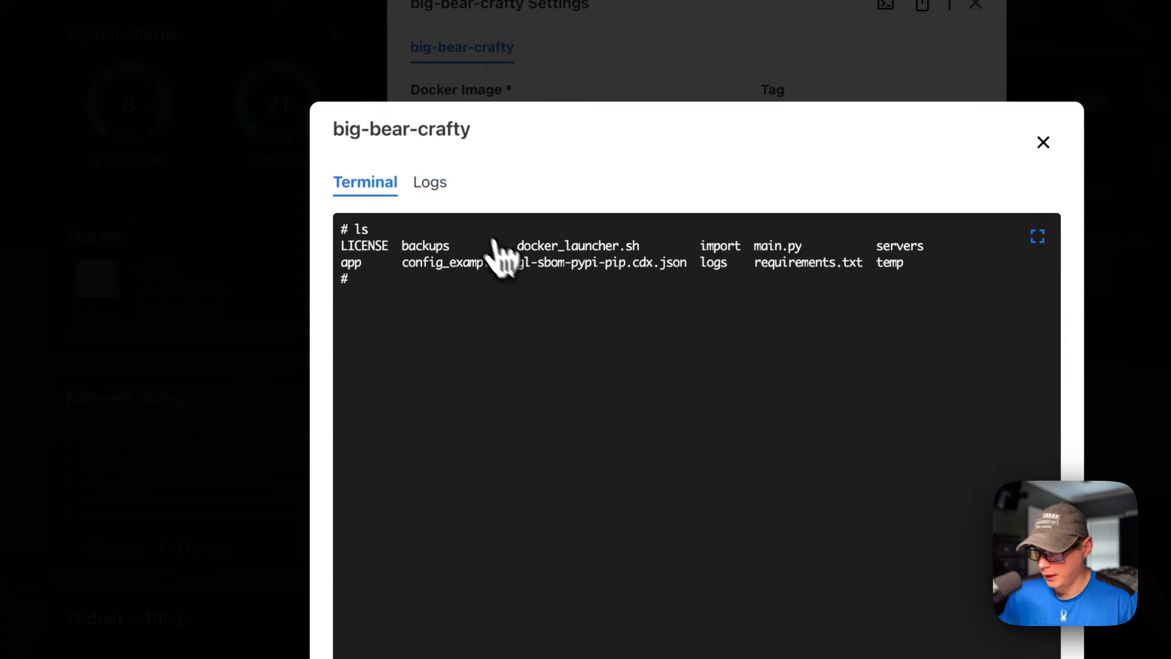
pyautogui.click(428, 182)
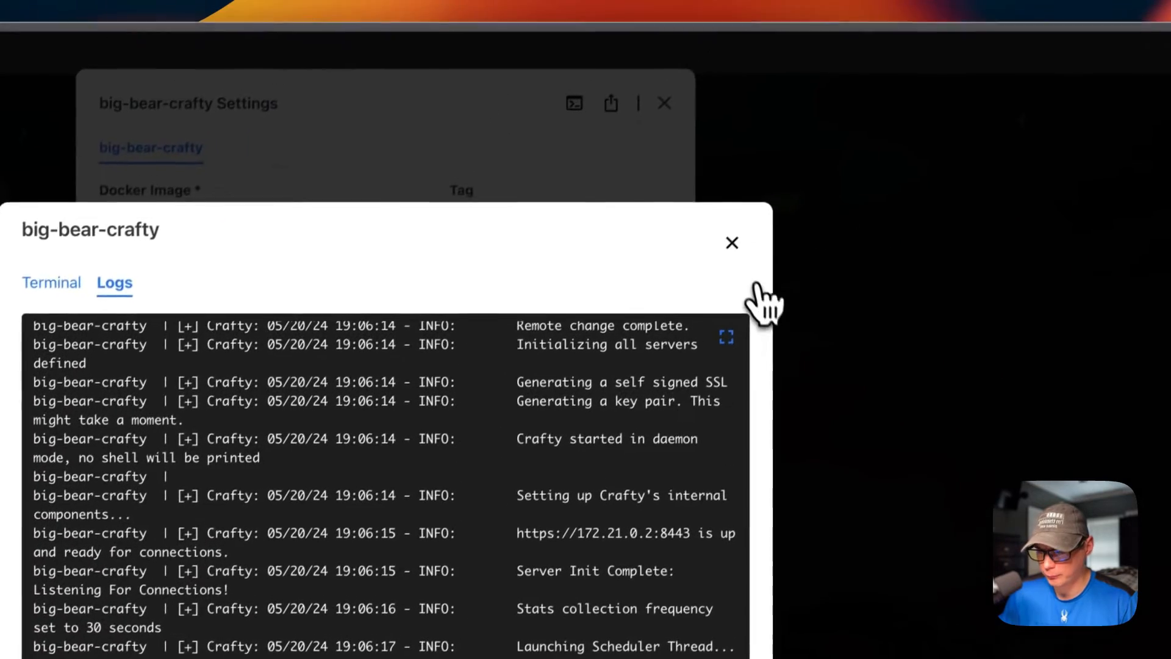
pyautogui.click(756, 287)
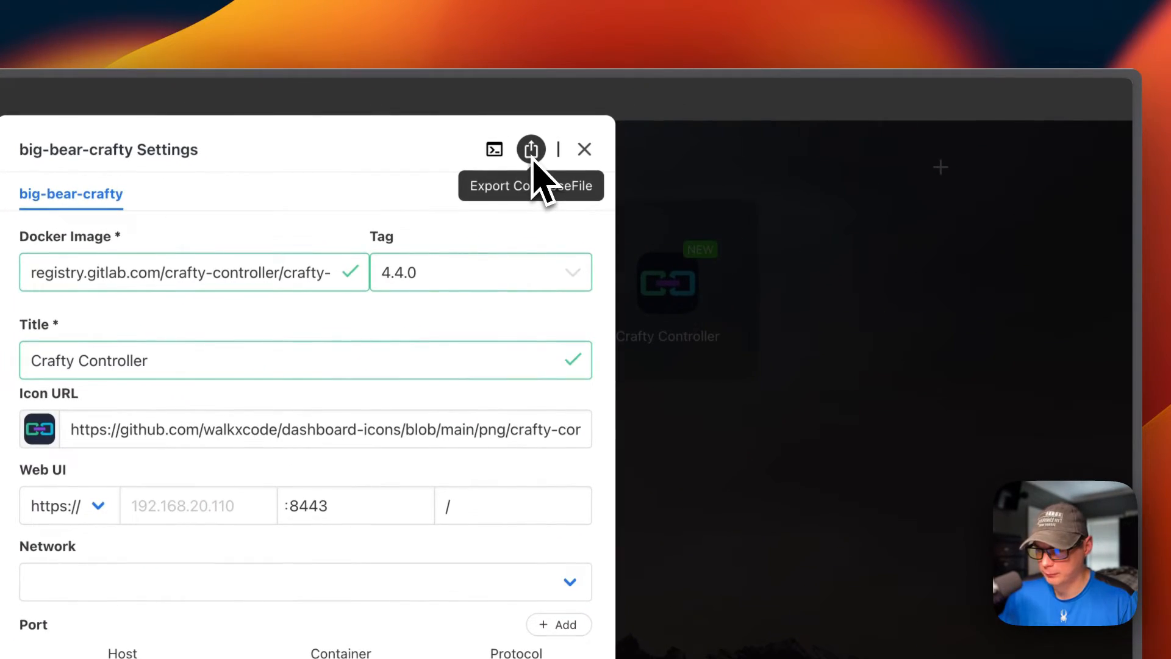
pyautogui.click(581, 152)
# Step: Check the Crafty Controller app for updates from the CasaOS dashboard
pyautogui.click(739, 225)
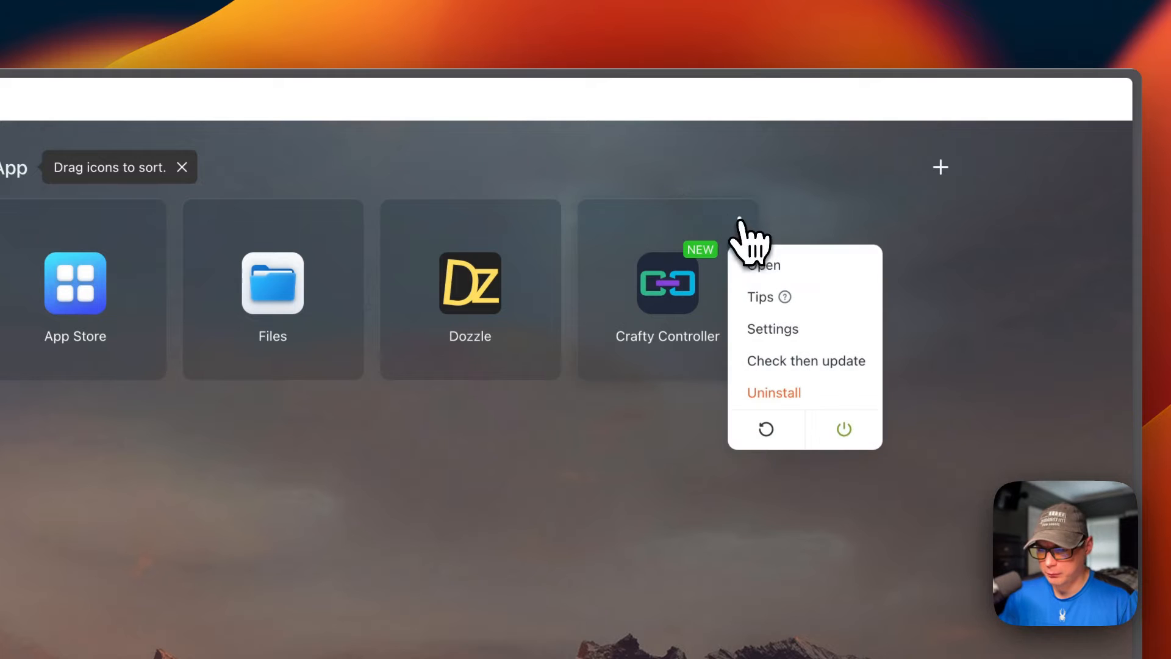
pyautogui.click(784, 361)
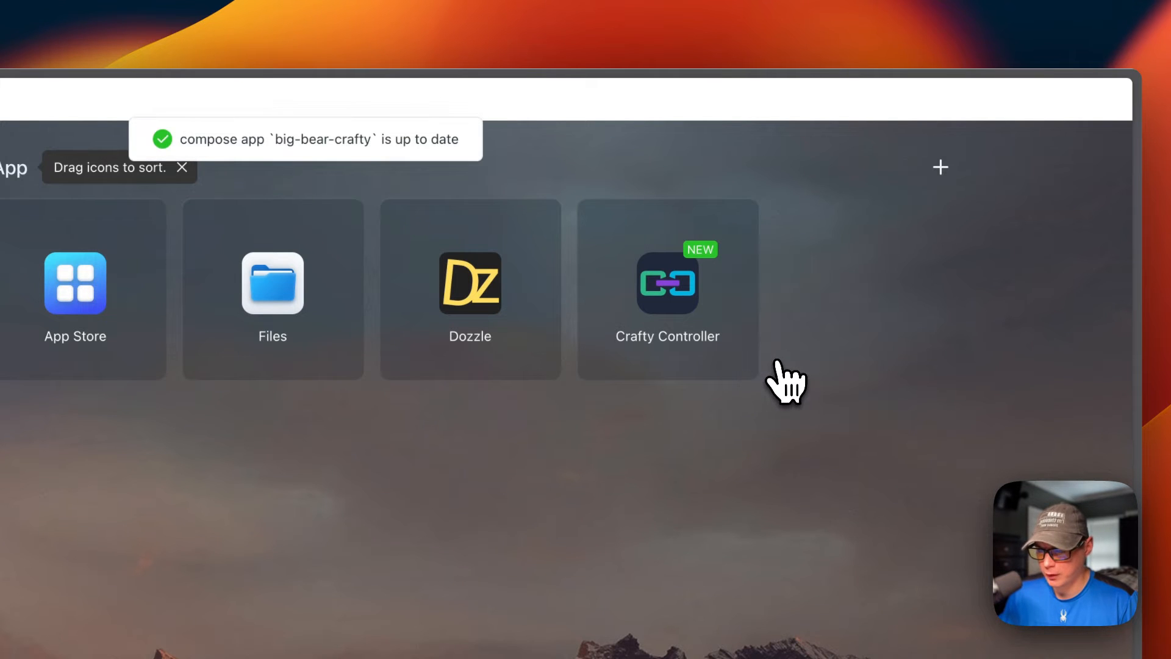
pyautogui.click(740, 225)
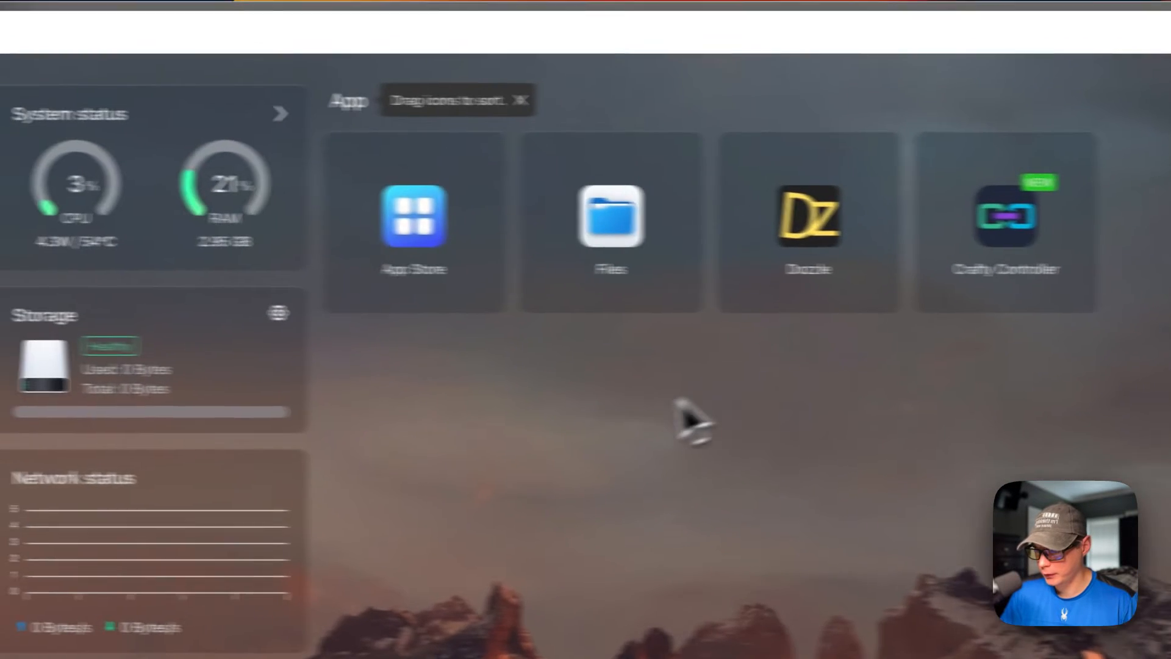
# Step: In the CasaOS Files app, open default-creds.txt from DATA/AppData/big-bear-crafty/data/config
pyautogui.click(378, 287)
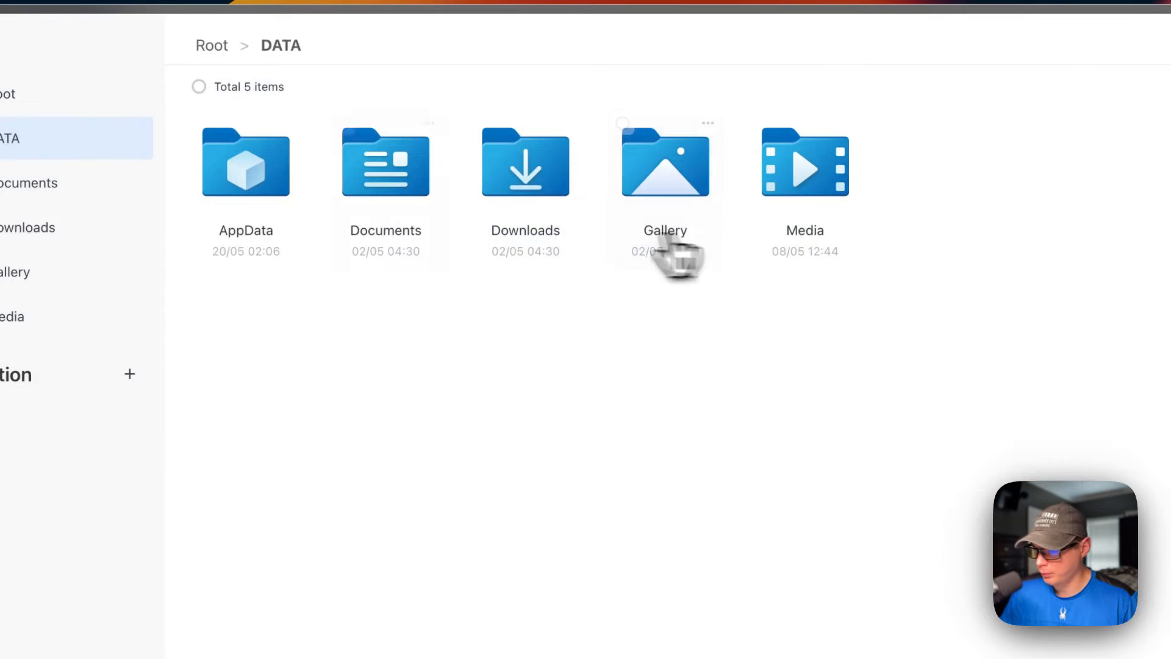
pyautogui.click(274, 207)
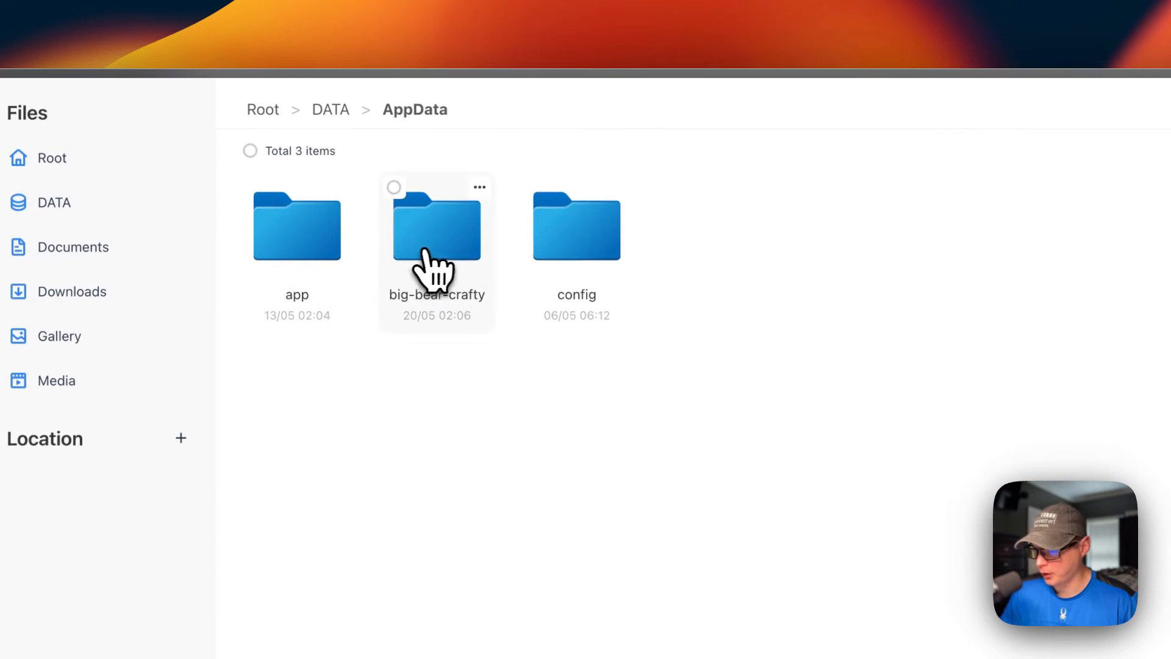
pyautogui.click(329, 253)
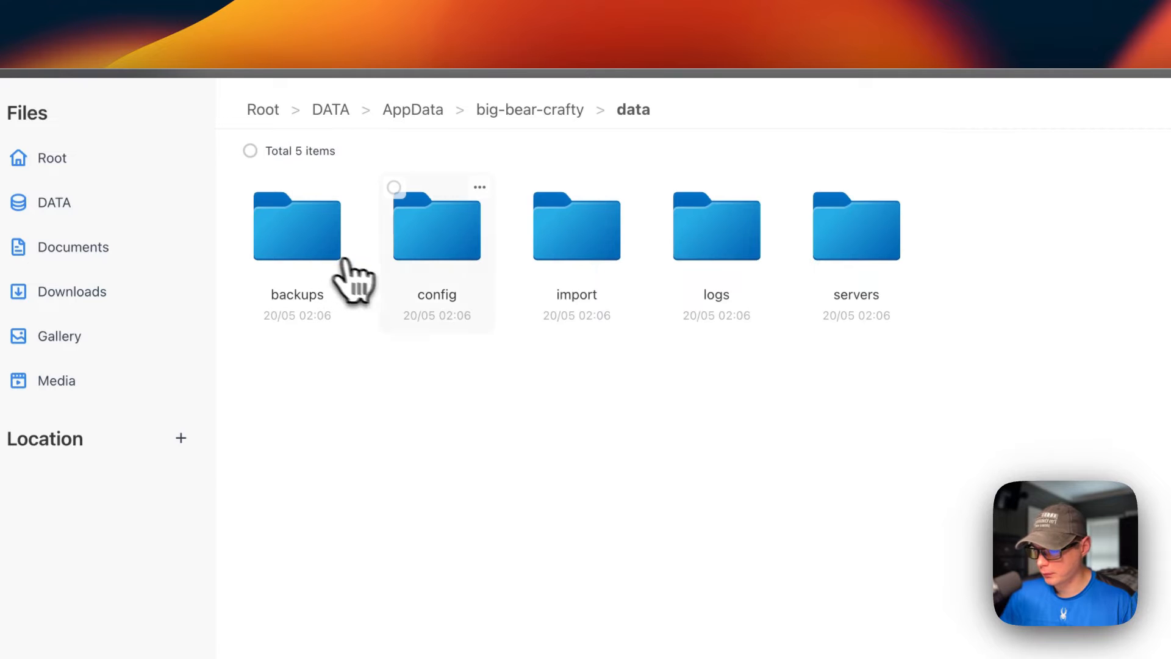
pyautogui.click(430, 275)
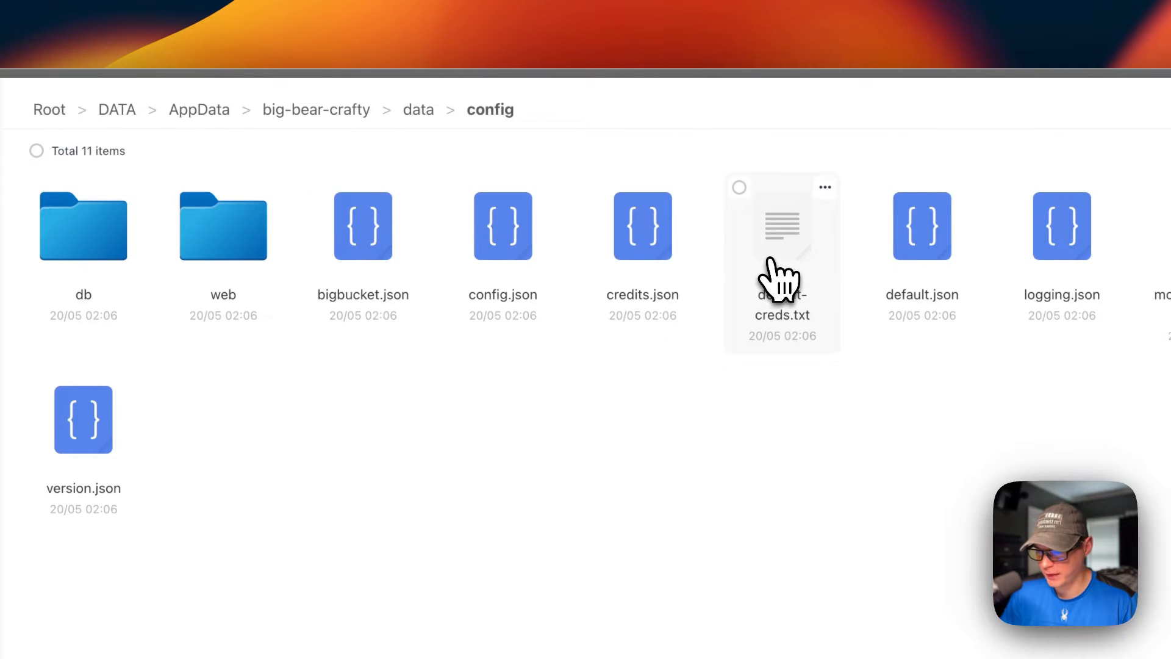
pyautogui.click(779, 259)
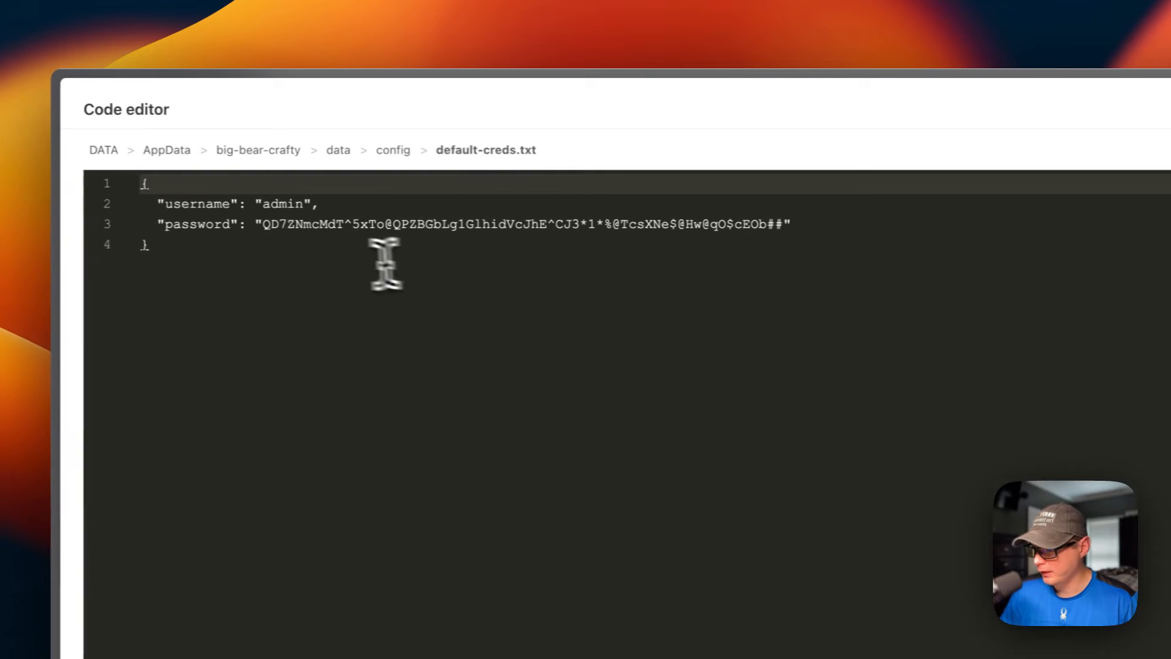
# Step: Copy the default admin password from default-creds.txt, and close the code editor and Files
pyautogui.moveTo(147, 224); pyautogui.dragTo(606, 226)
pyautogui.moveTo(724, 230); pyautogui.dragTo(788, 230)
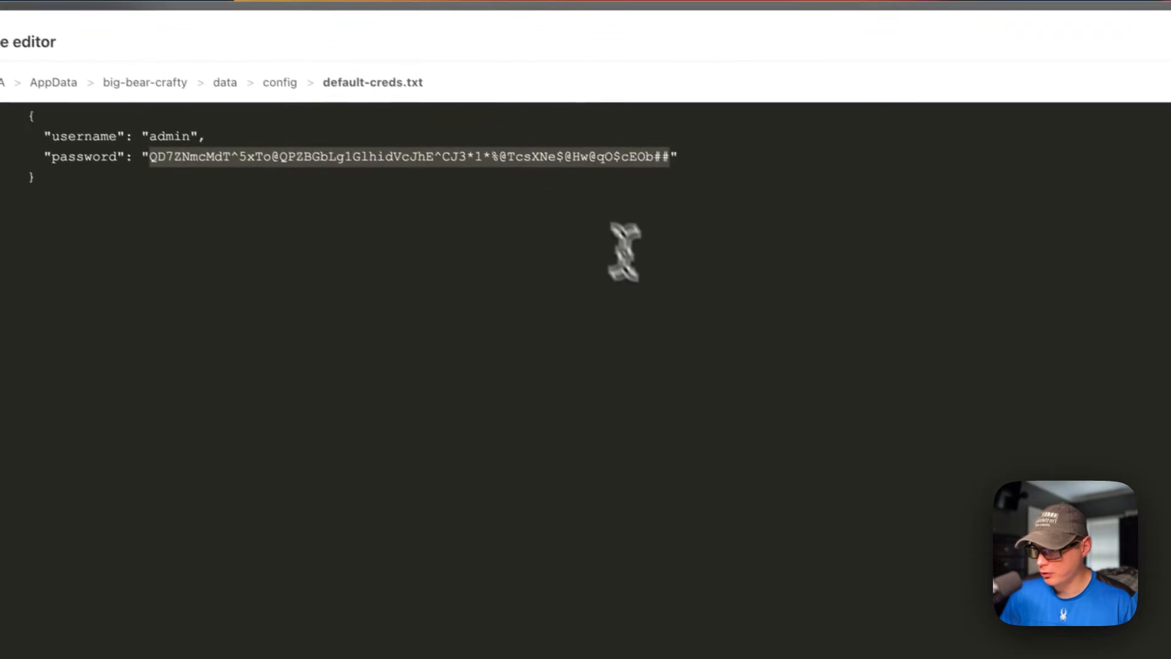
pyautogui.click(199, 202)
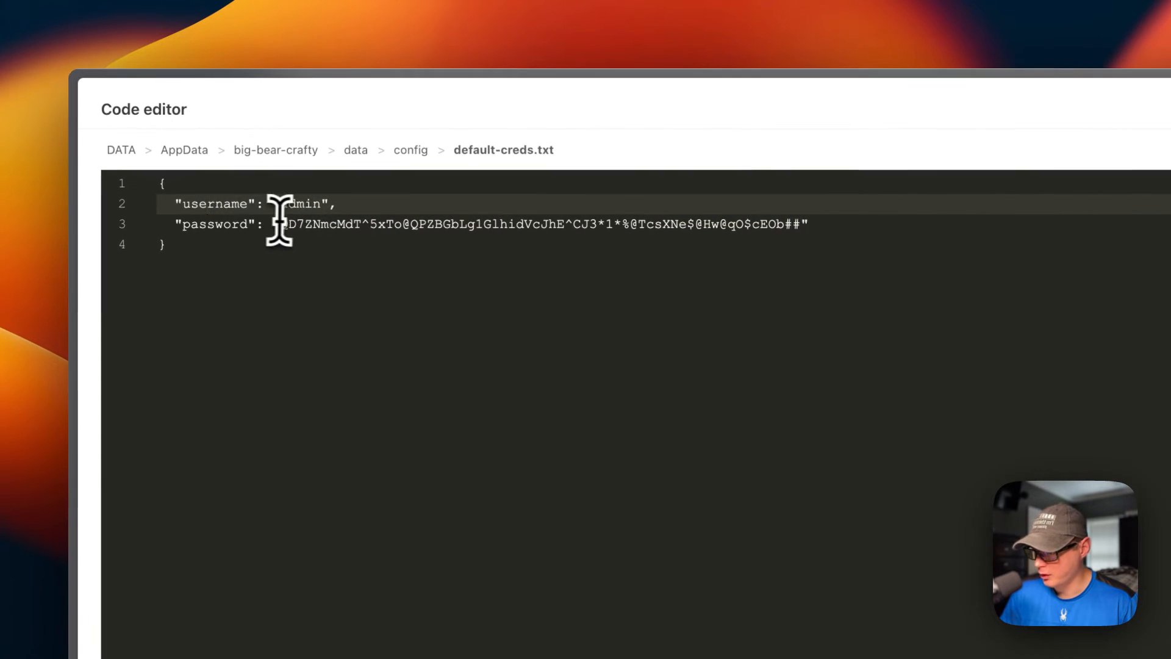
pyautogui.click(1074, 107)
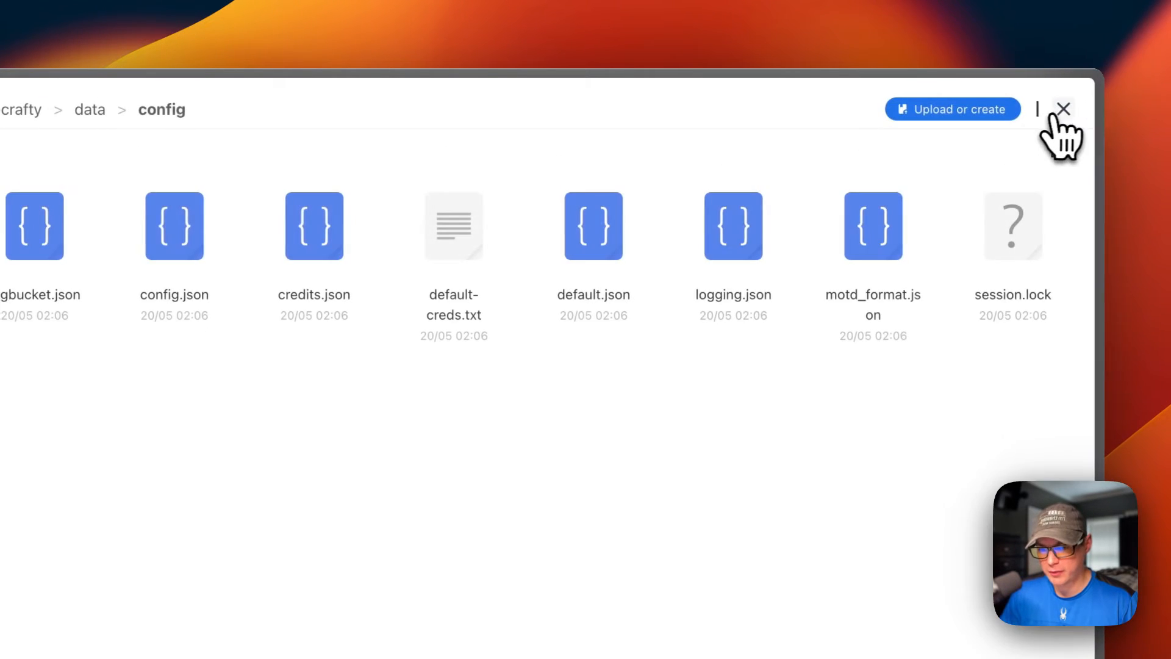
pyautogui.click(1061, 109)
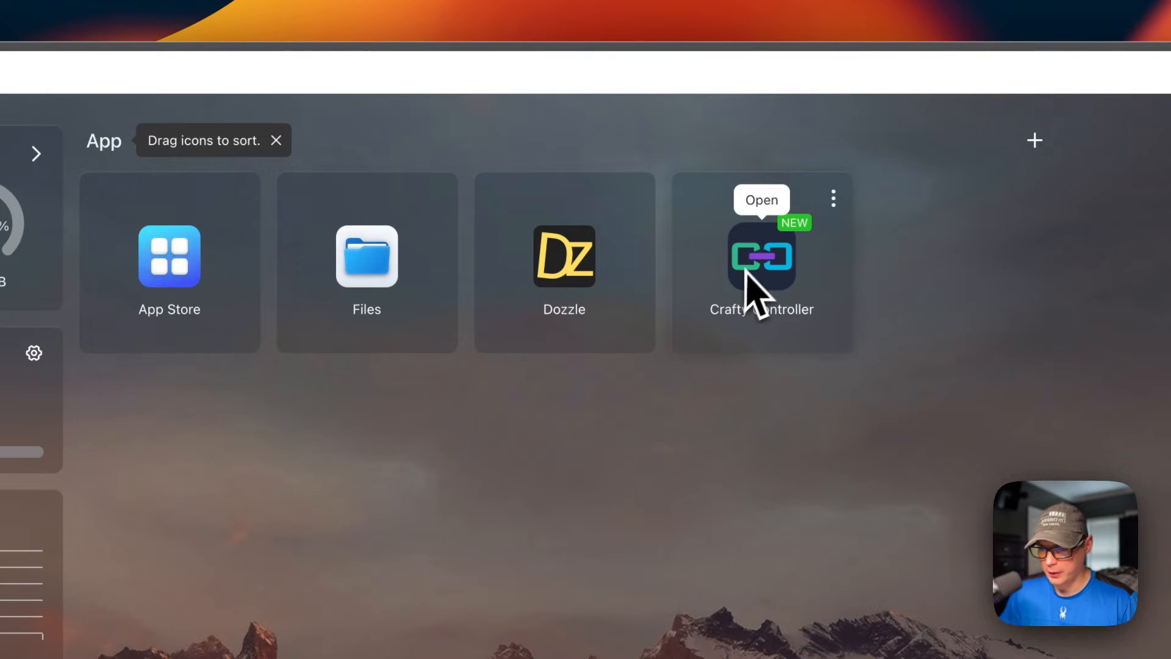
# Step: Open the Crafty Controller web interface and proceed past the browser's certificate warning to its login page
pyautogui.click(833, 198)
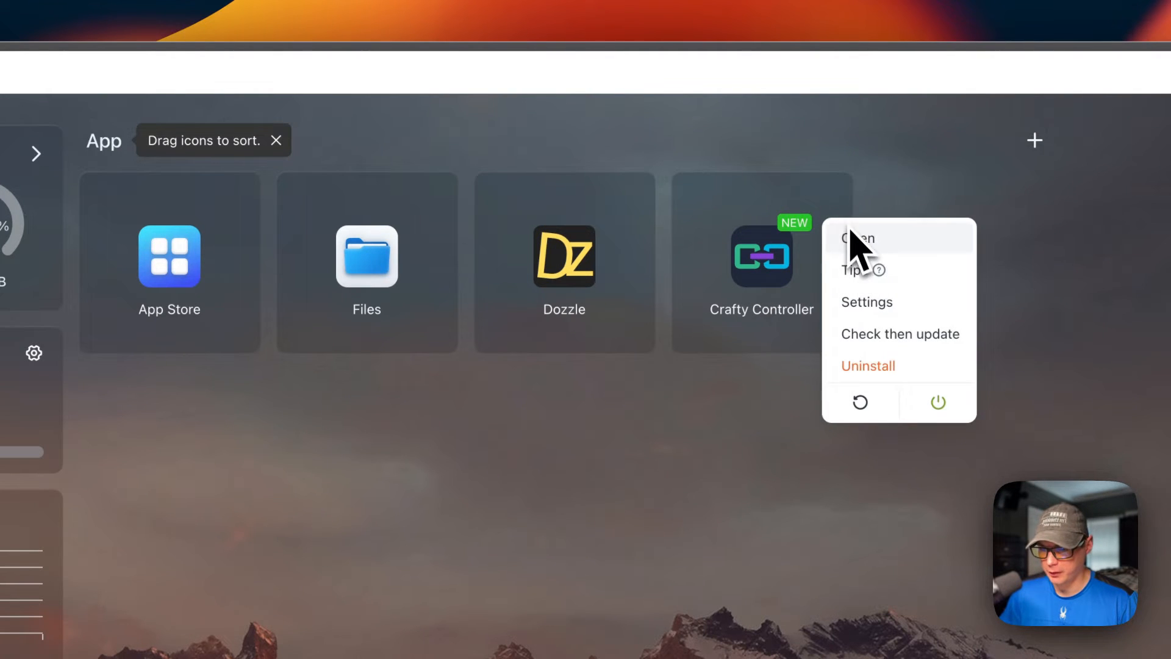
pyautogui.click(854, 240)
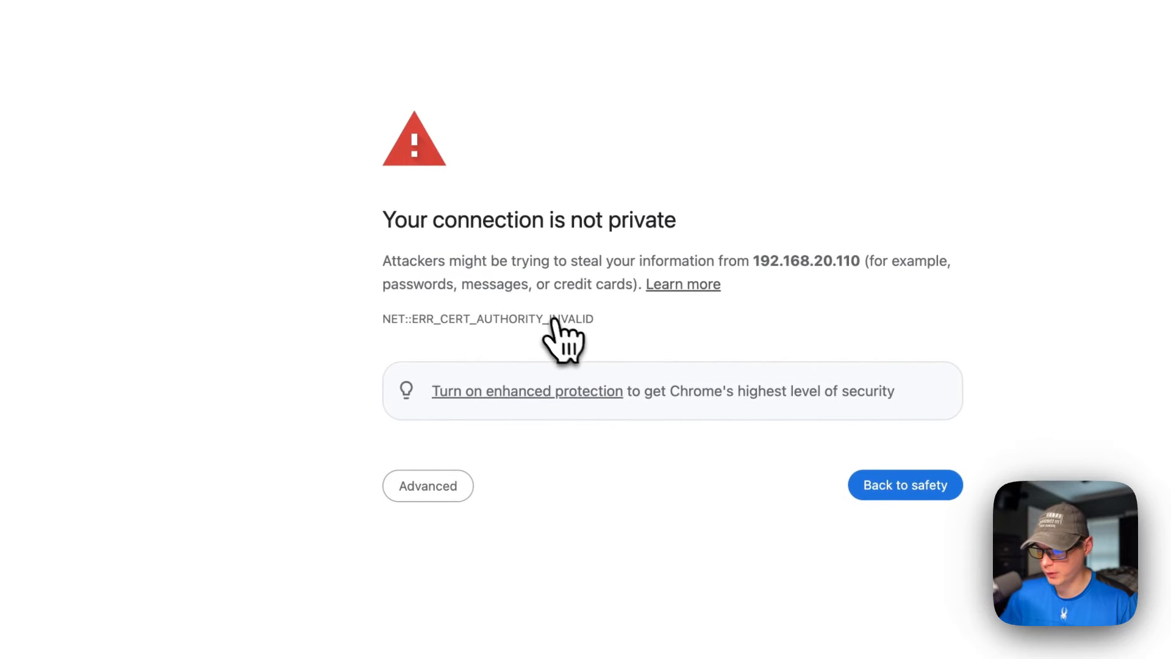
pyautogui.click(431, 483)
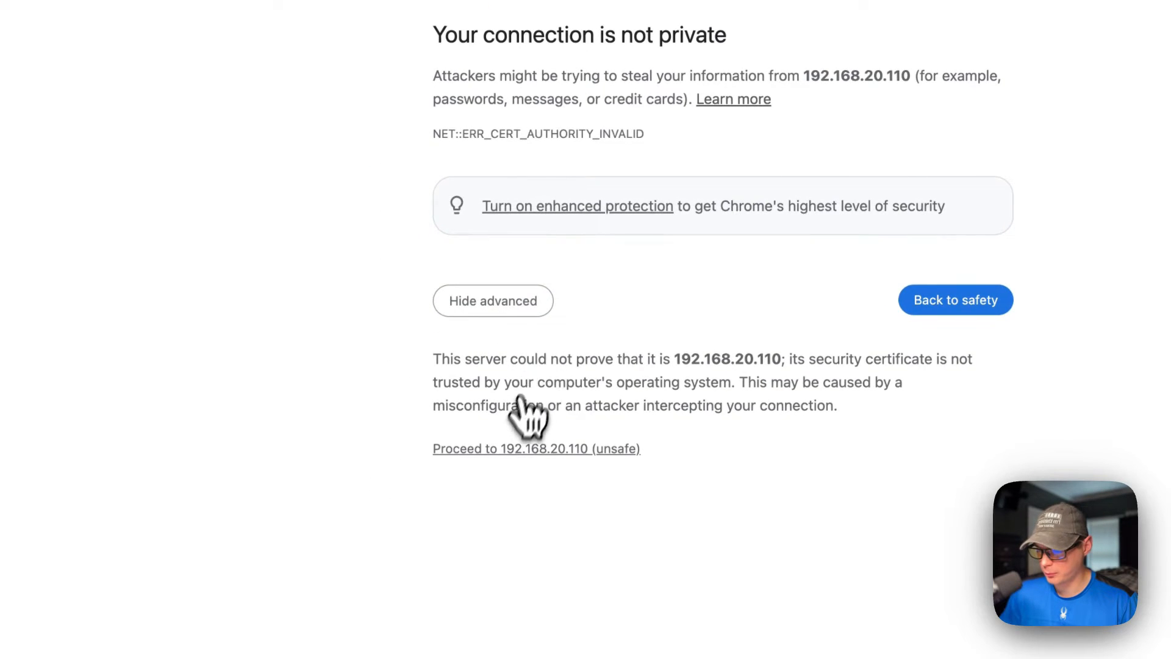
pyautogui.click(488, 448)
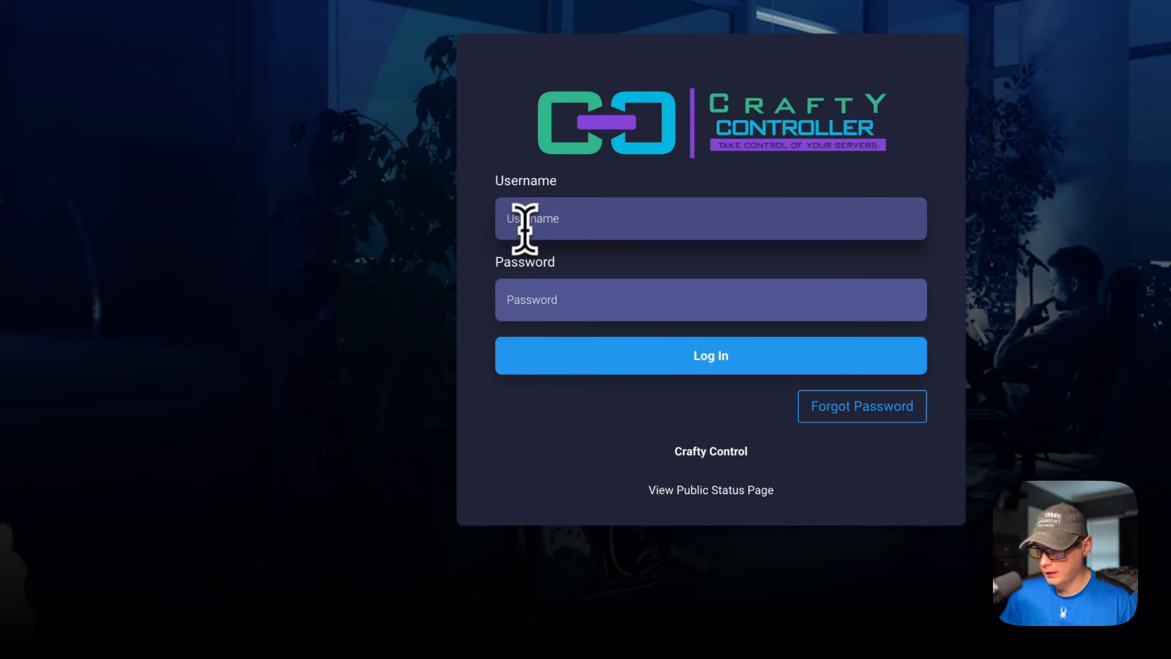
# Step: Log in to Crafty Controller as admin with the default account password, and dismiss the feedback survey
pyautogui.click(533, 219)
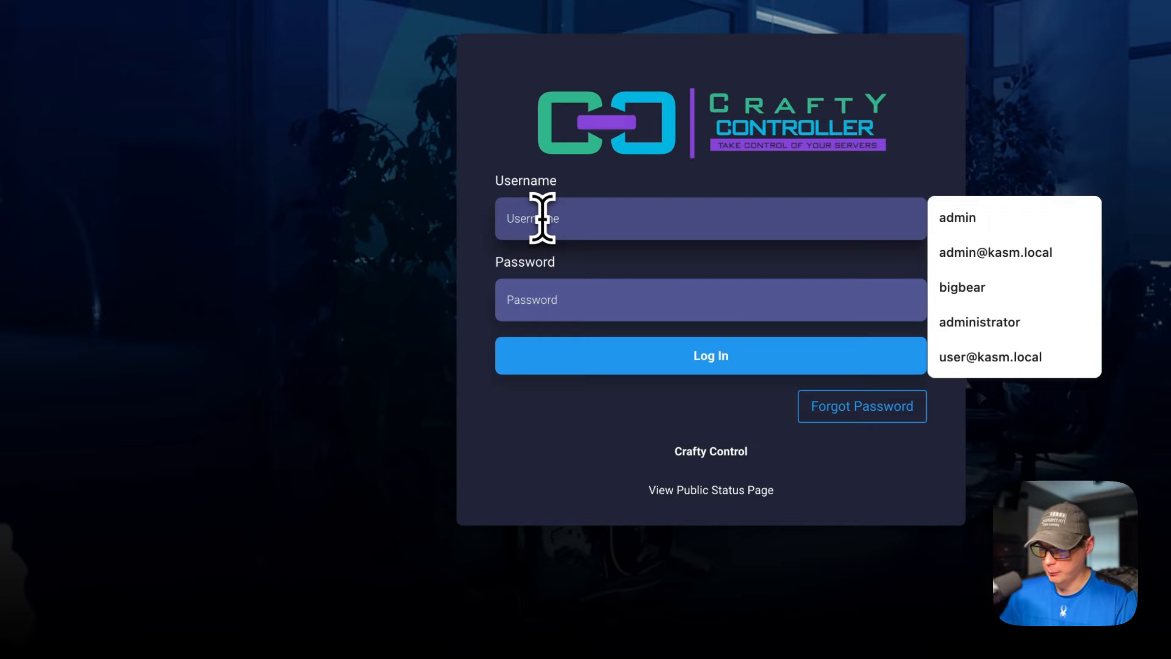
pyautogui.press('Tab')
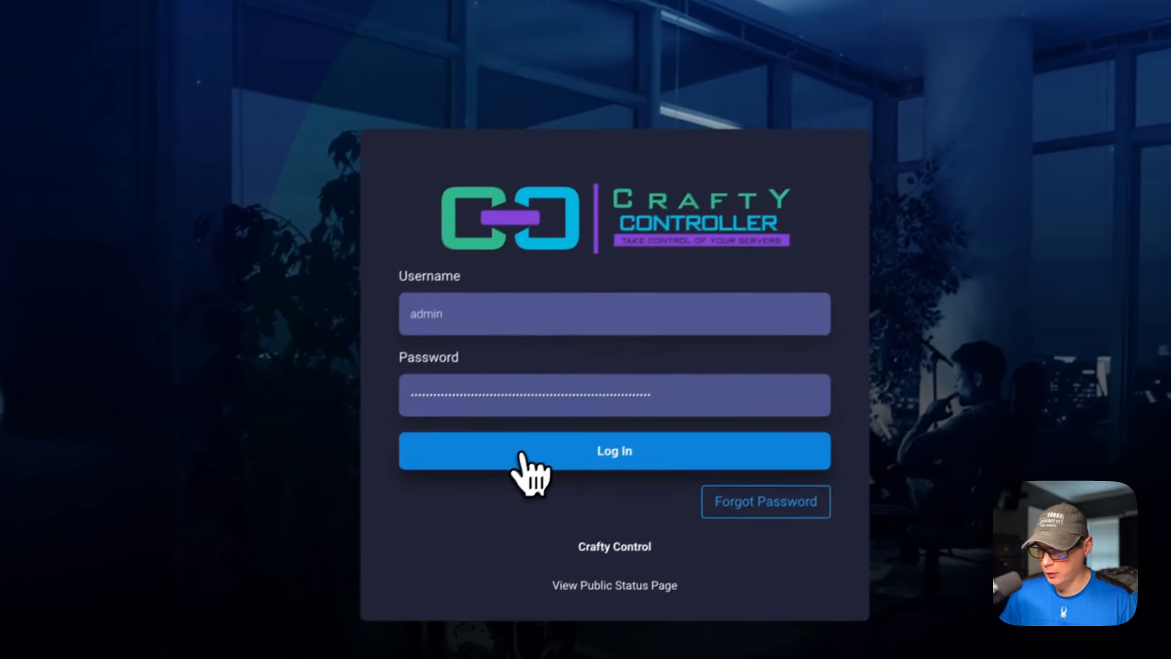
pyautogui.click(608, 359)
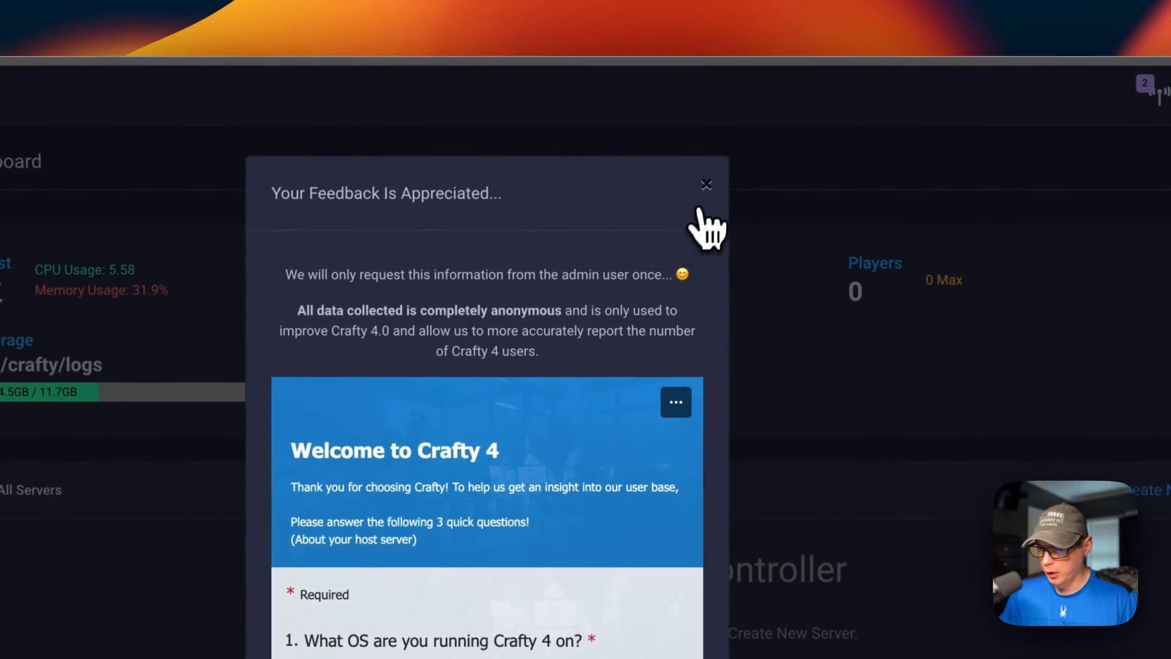
pyautogui.click(790, 58)
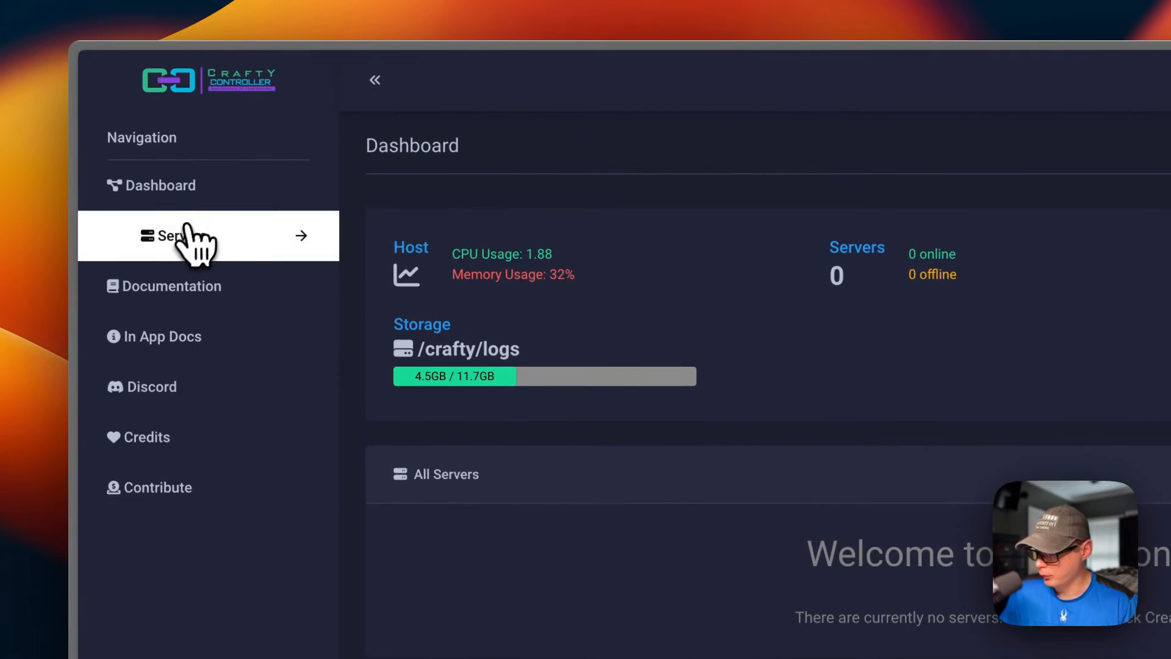
# Step: Open the Create New Server page and review the Minecraft-Java creation and import forms
pyautogui.click(183, 234)
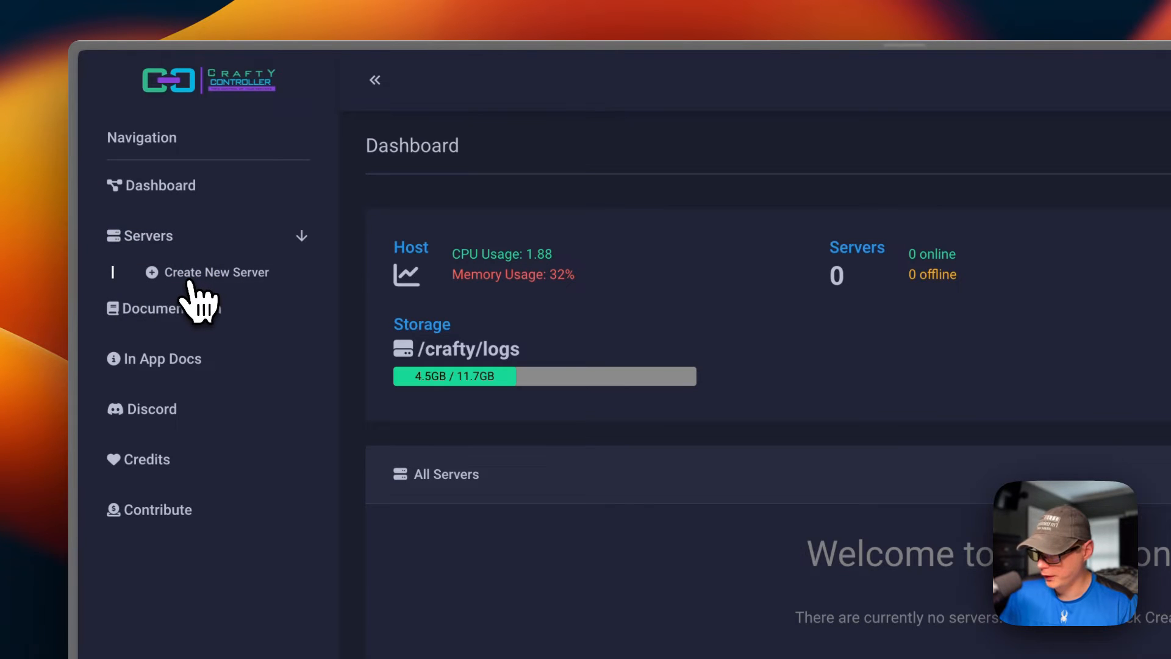
pyautogui.click(213, 279)
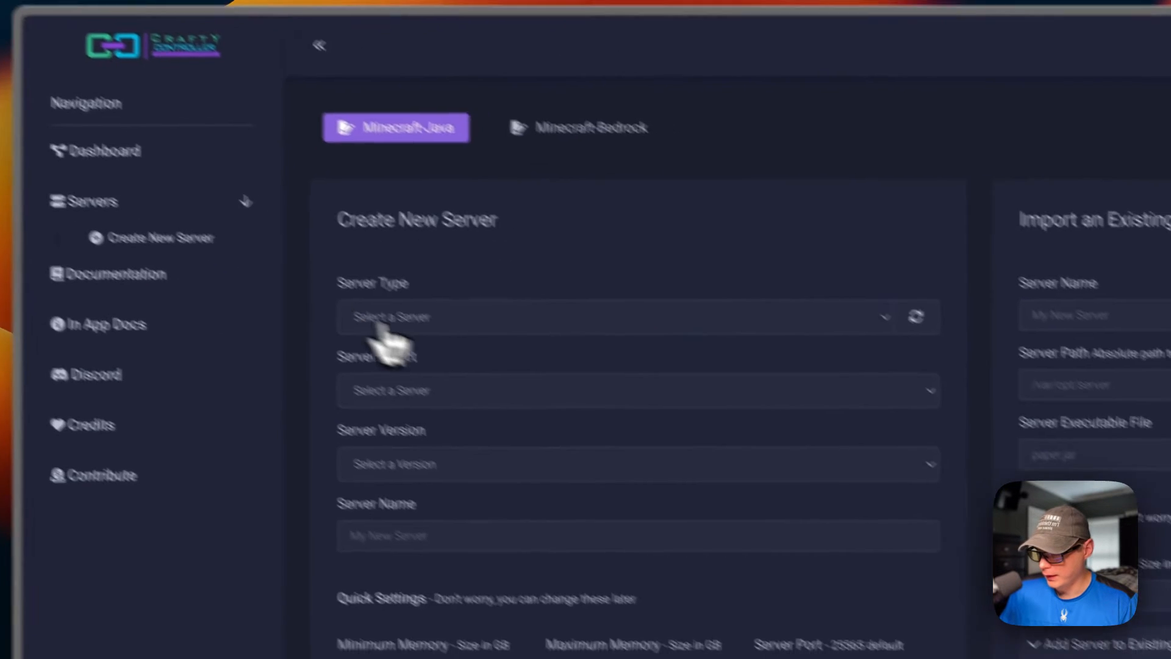
pyautogui.scroll(-5, 558, 430)
pyautogui.scroll(8, 606, 484)
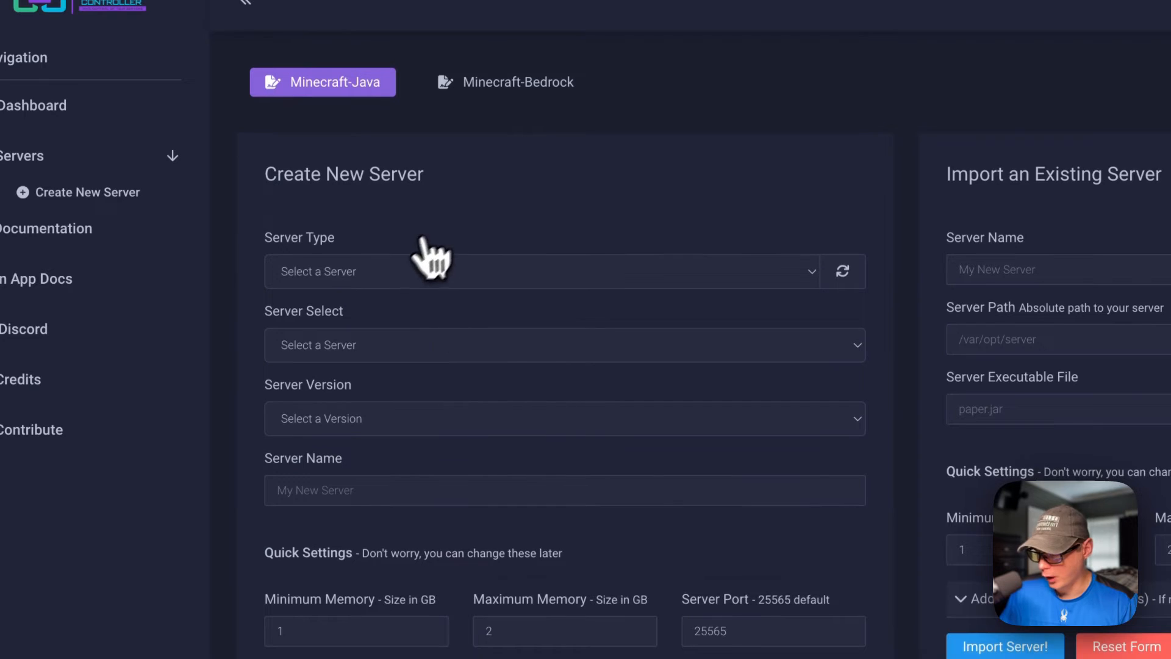
pyautogui.scroll(-3, 1037, 354)
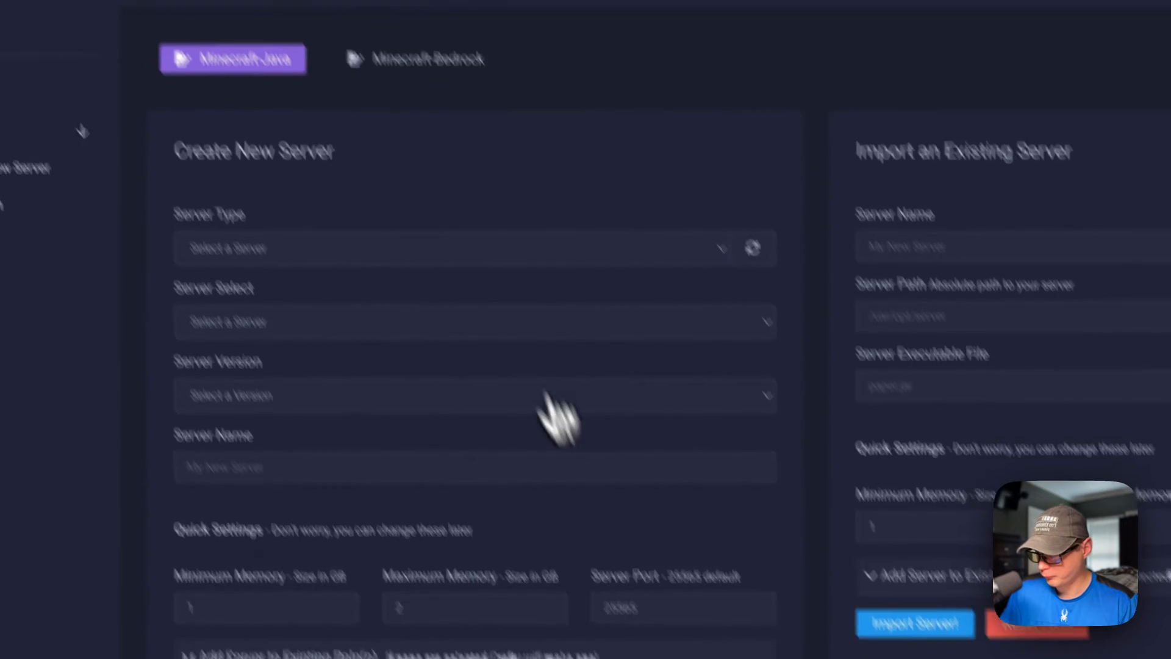
# Step: Switch to Minecraft-Bedrock and review its server creation and import forms
pyautogui.click(470, 197)
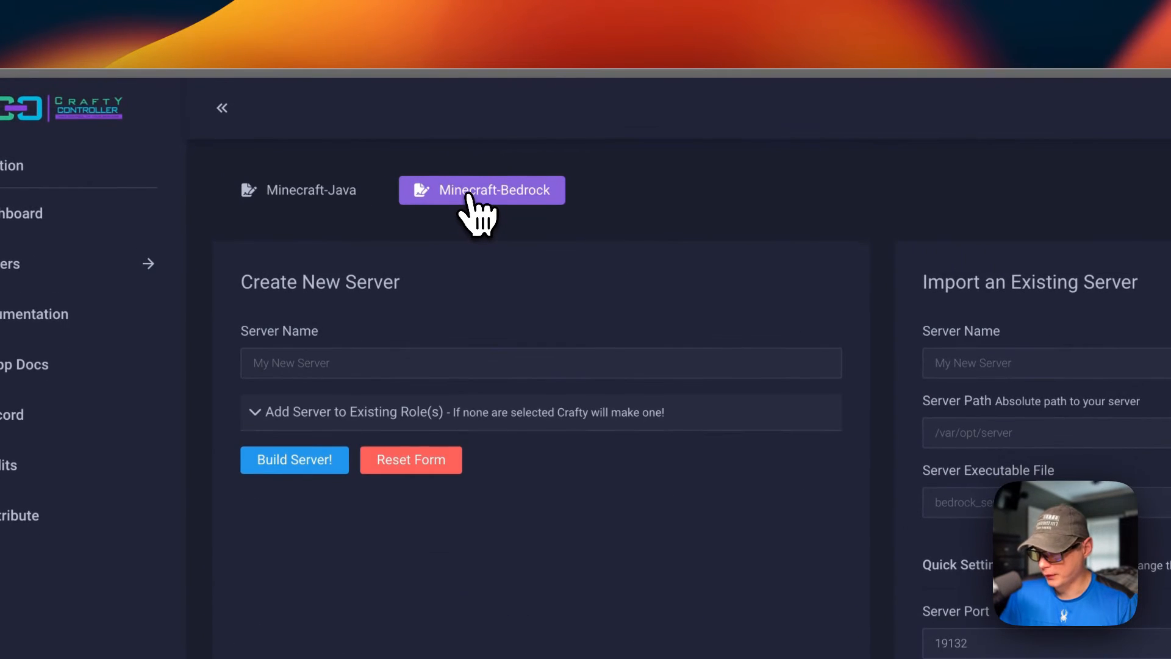
pyautogui.scroll(-7, 604, 519)
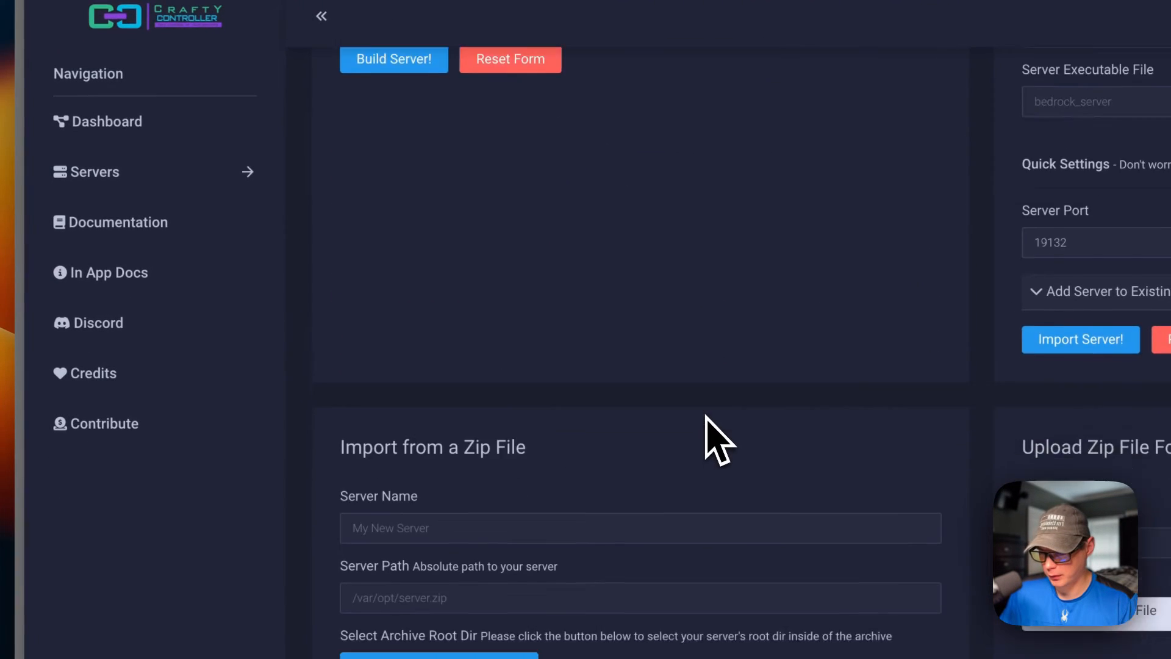
pyautogui.scroll(7, 701, 427)
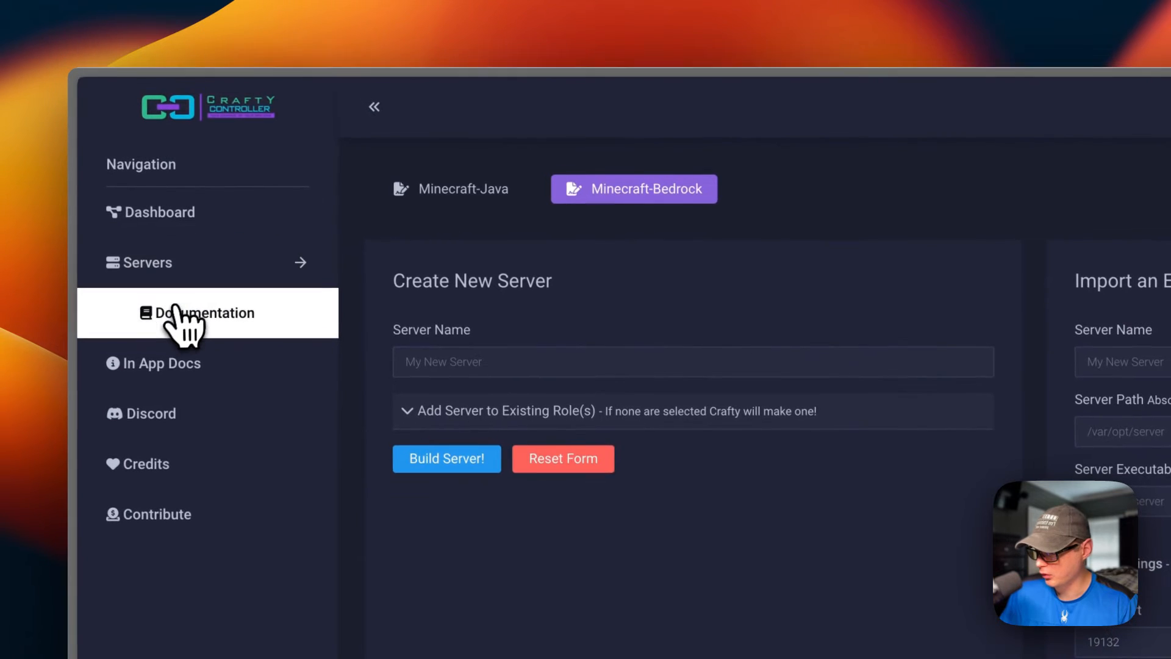
# Step: Return to the Crafty dashboard and open the notification center
pyautogui.click(180, 224)
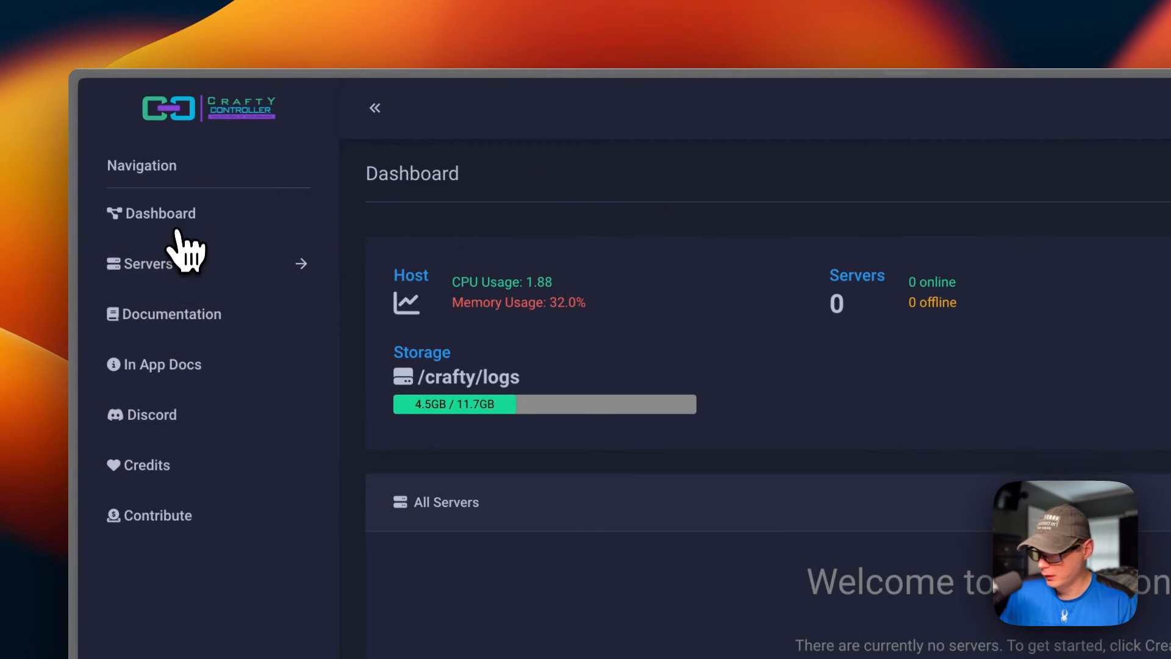
pyautogui.click(997, 110)
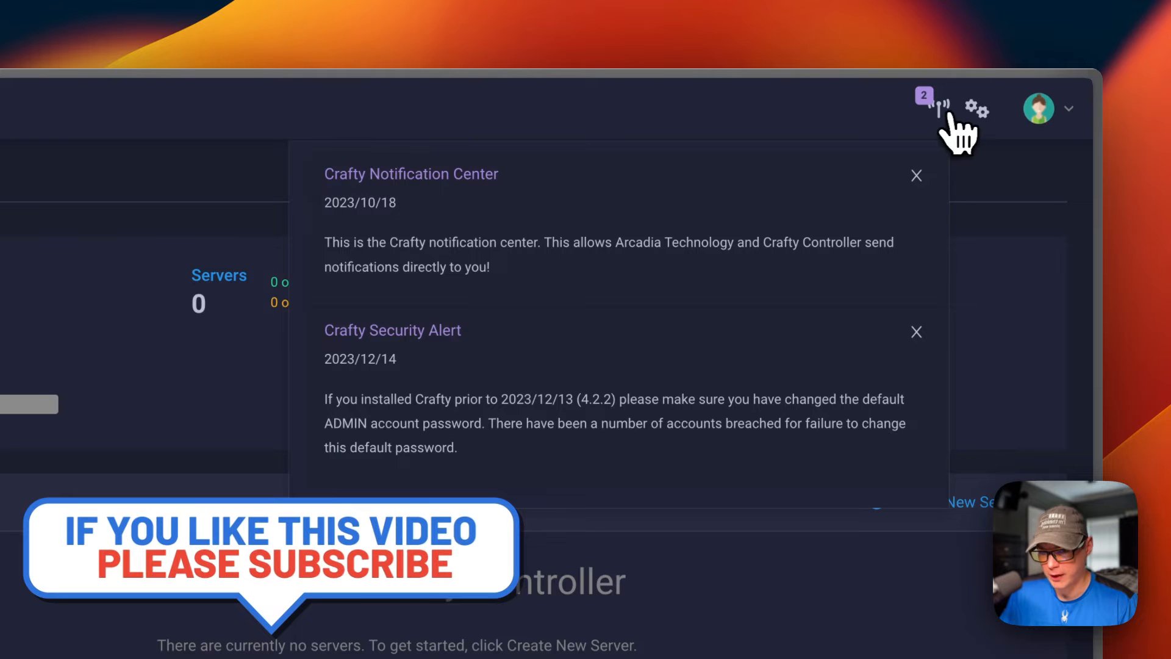
# Step: Open the Crafty configuration and review its Panel Config and Config.json settings
pyautogui.click(977, 109)
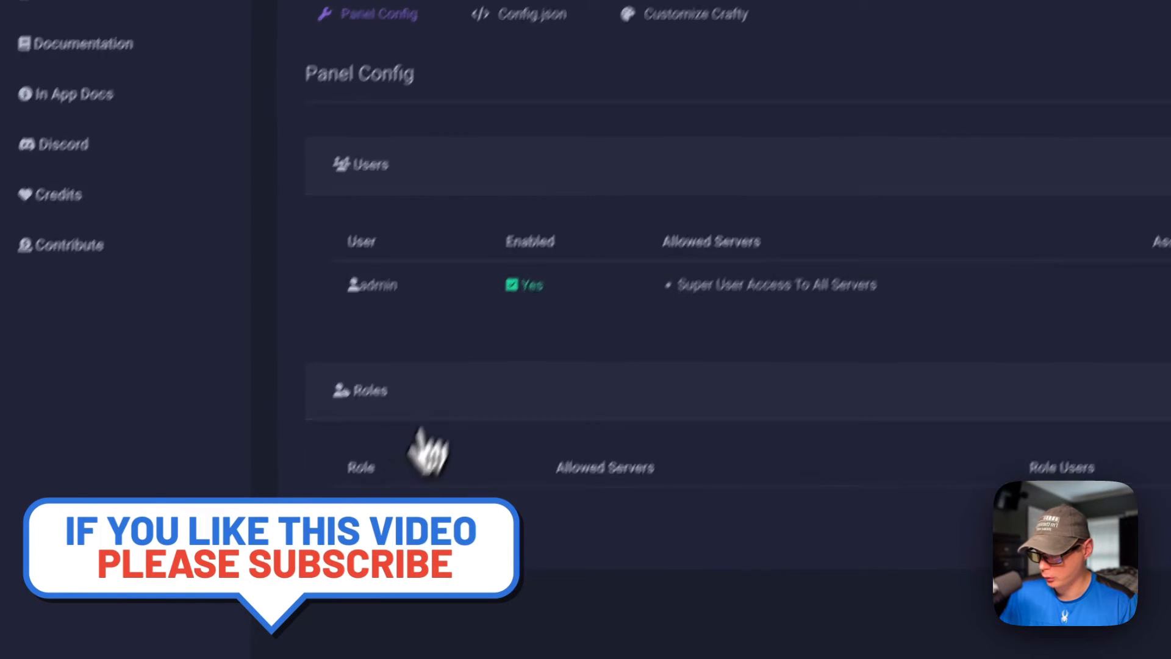
pyautogui.click(522, 11)
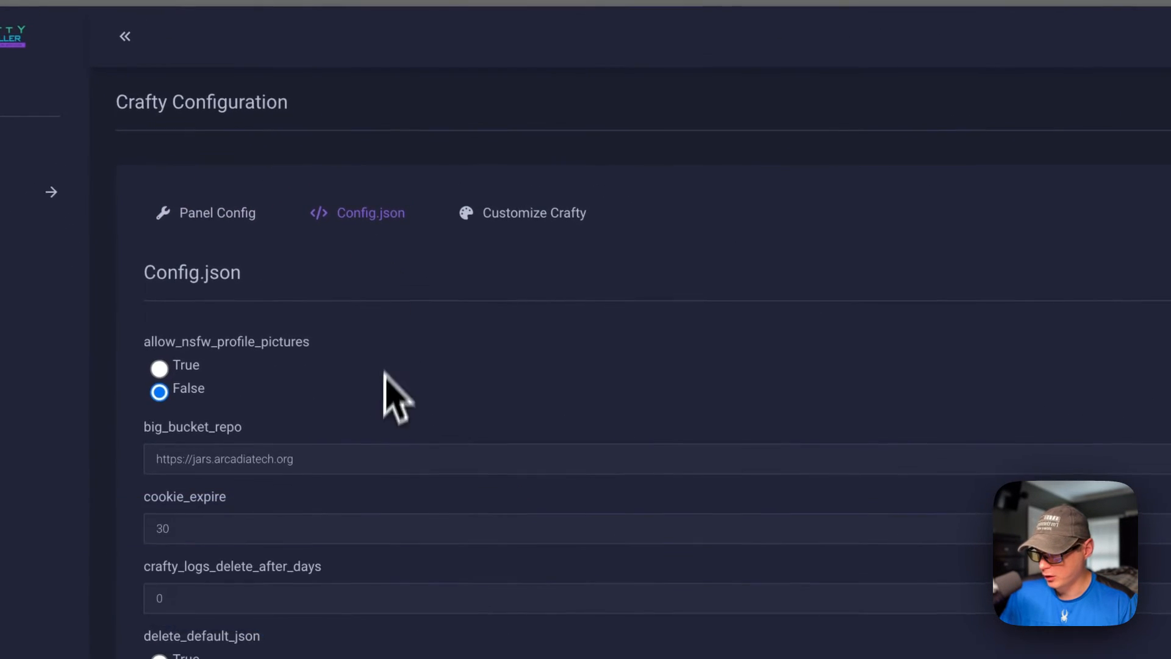
pyautogui.scroll(-15, 375, 433)
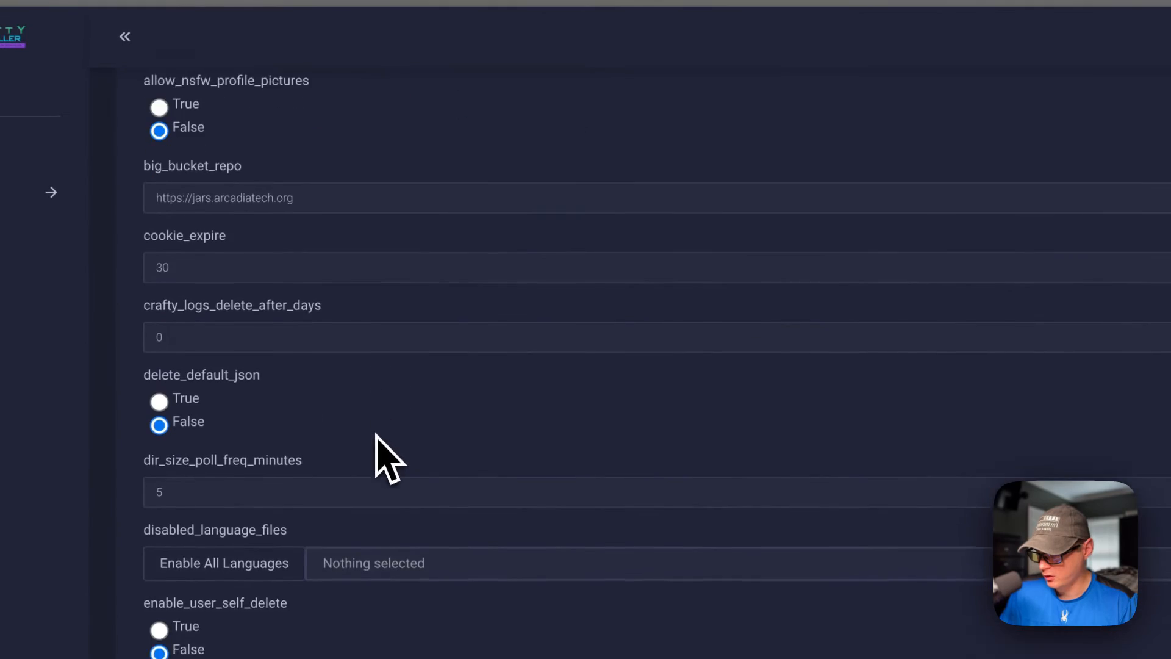
pyautogui.scroll(12, 374, 440)
pyautogui.scroll(4, 374, 440)
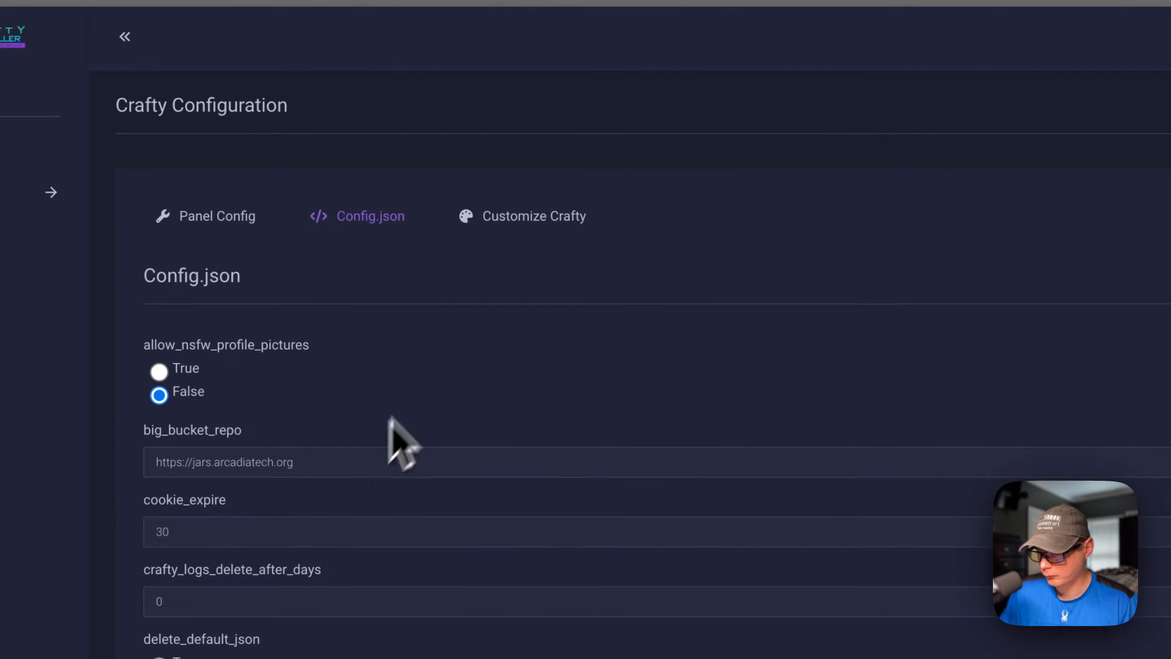
# Step: Review the Customize Crafty login page options and the admin account's profile and log entries
pyautogui.click(521, 215)
pyautogui.scroll(-10, 609, 360)
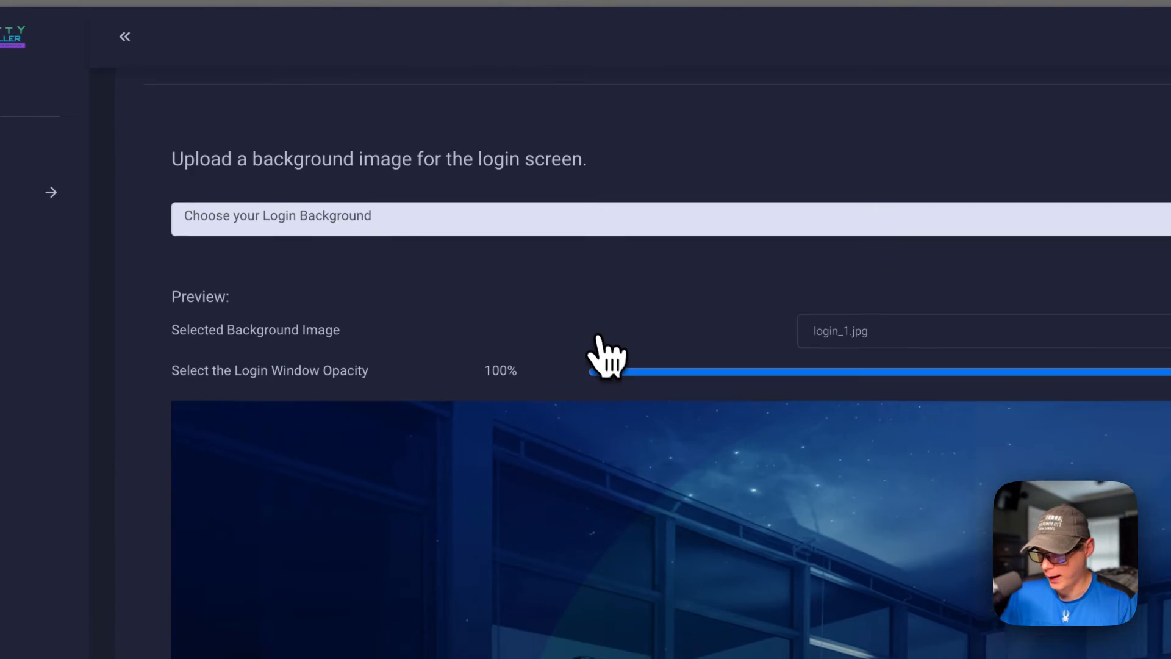
pyautogui.scroll(10, 607, 352)
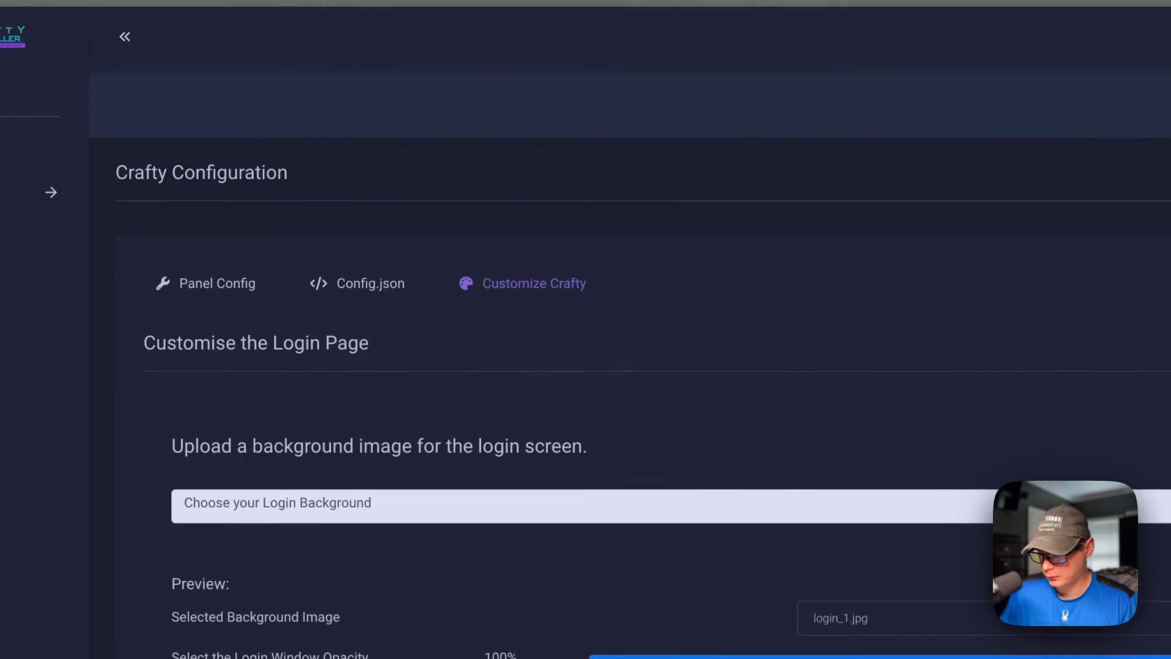
pyautogui.click(1119, 99)
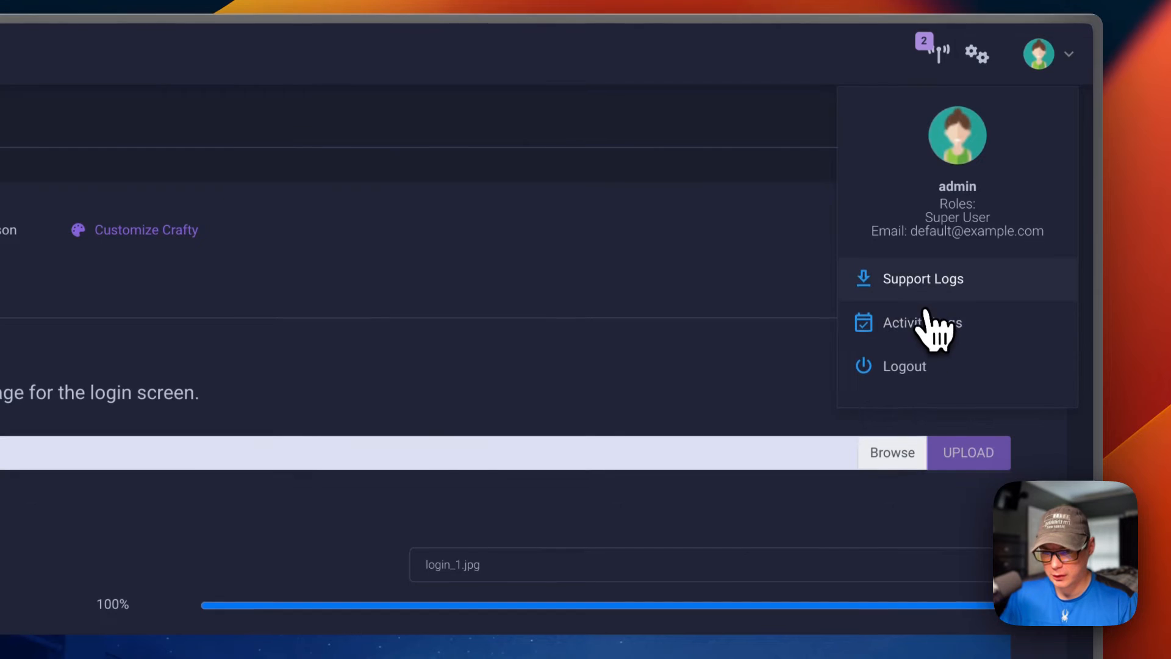
pyautogui.click(924, 287)
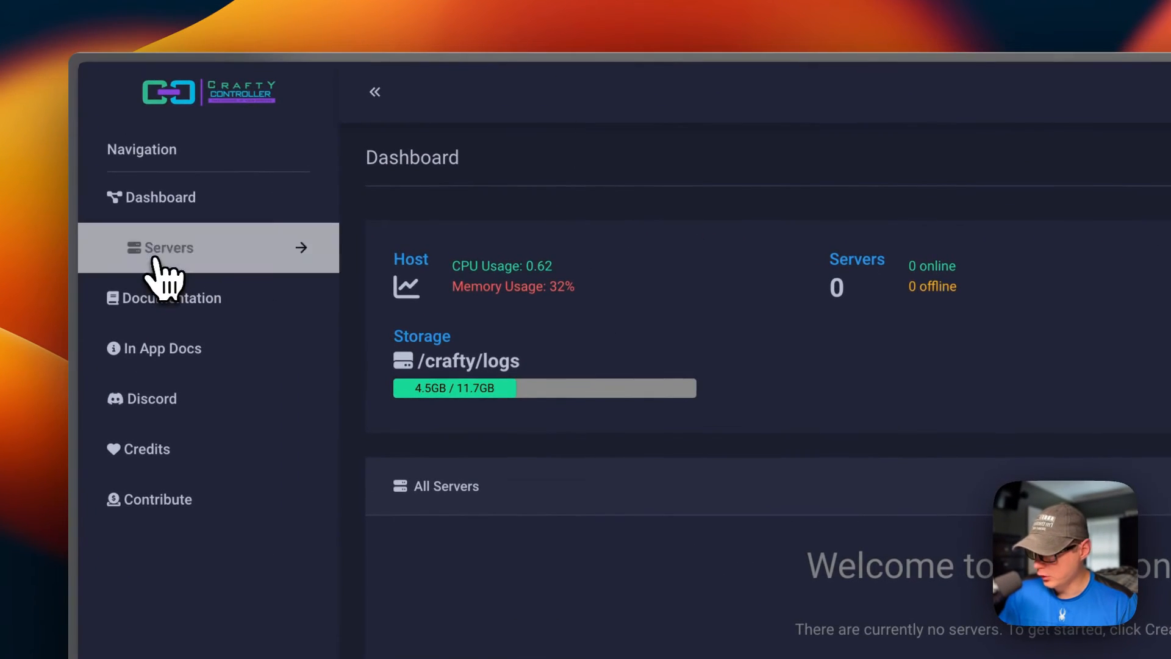
# Step: Begin creating a Minecraft-Java server with server type Minecraft servers and paper as the selected server
pyautogui.click(151, 261)
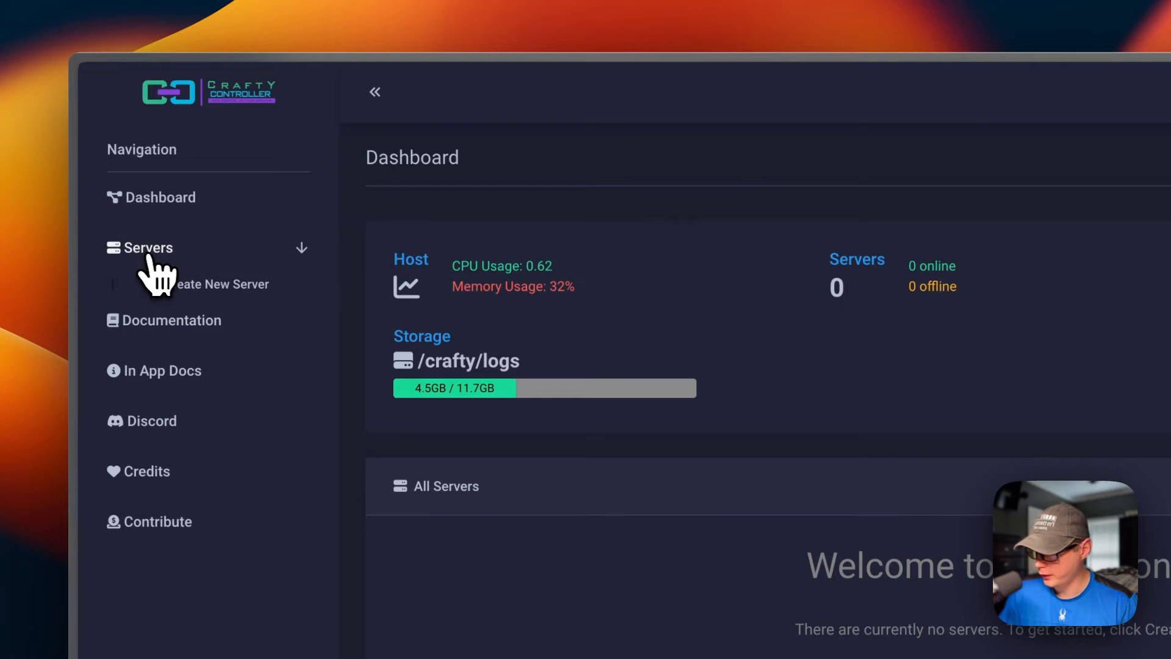
pyautogui.click(199, 289)
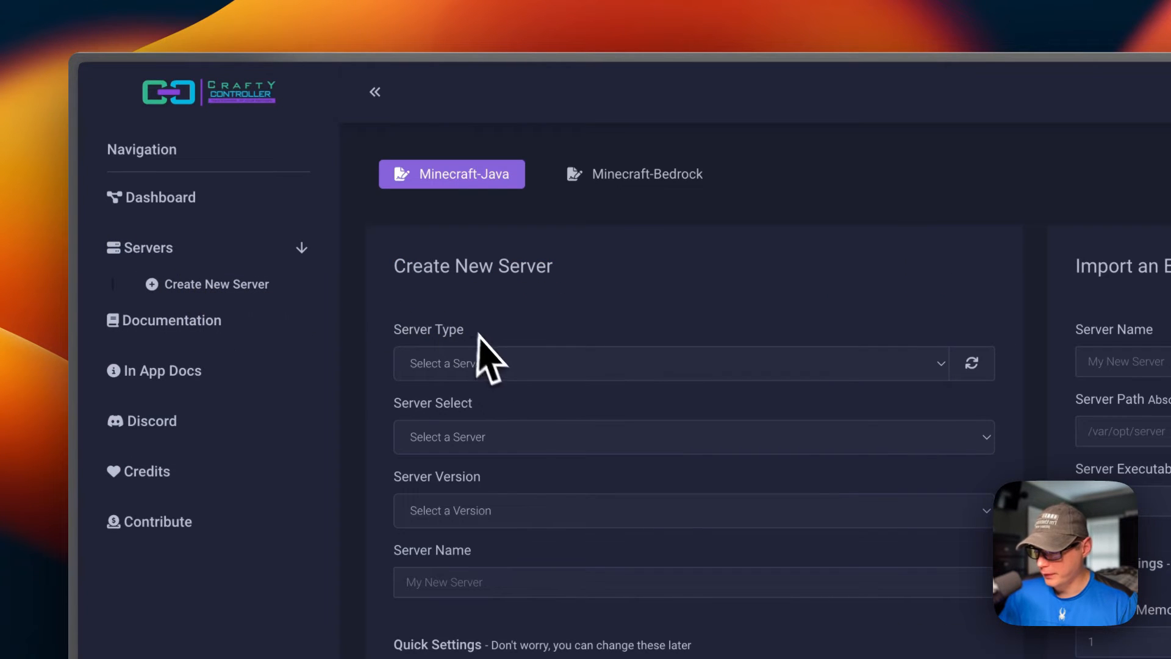
pyautogui.click(485, 364)
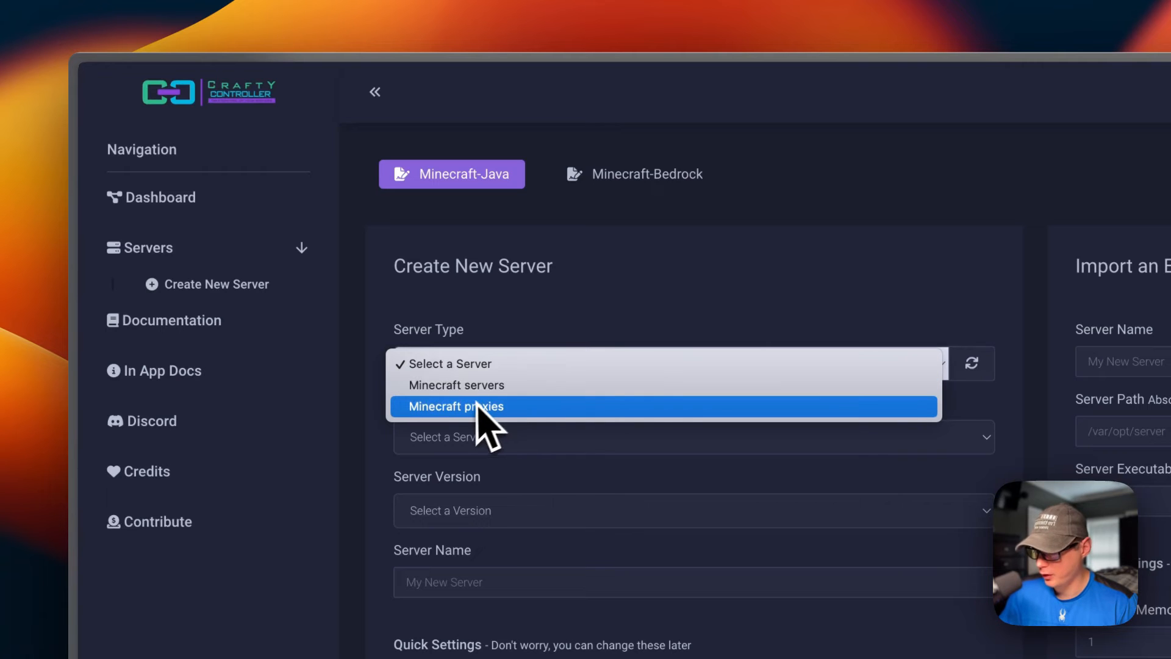
pyautogui.click(494, 385)
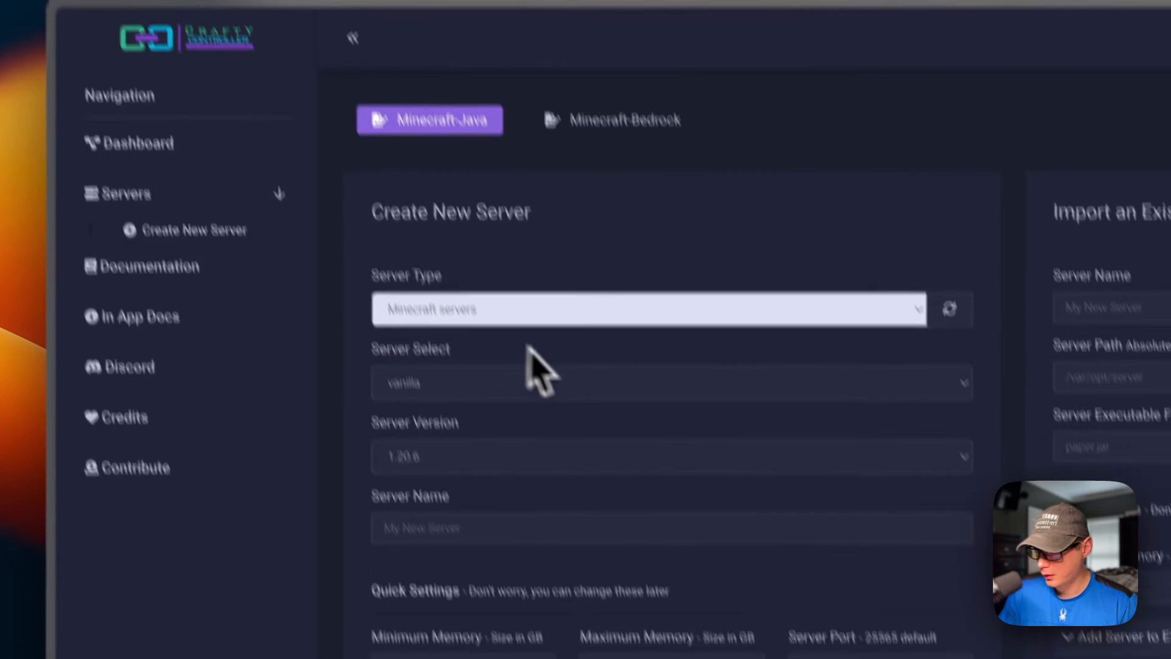
pyautogui.click(523, 442)
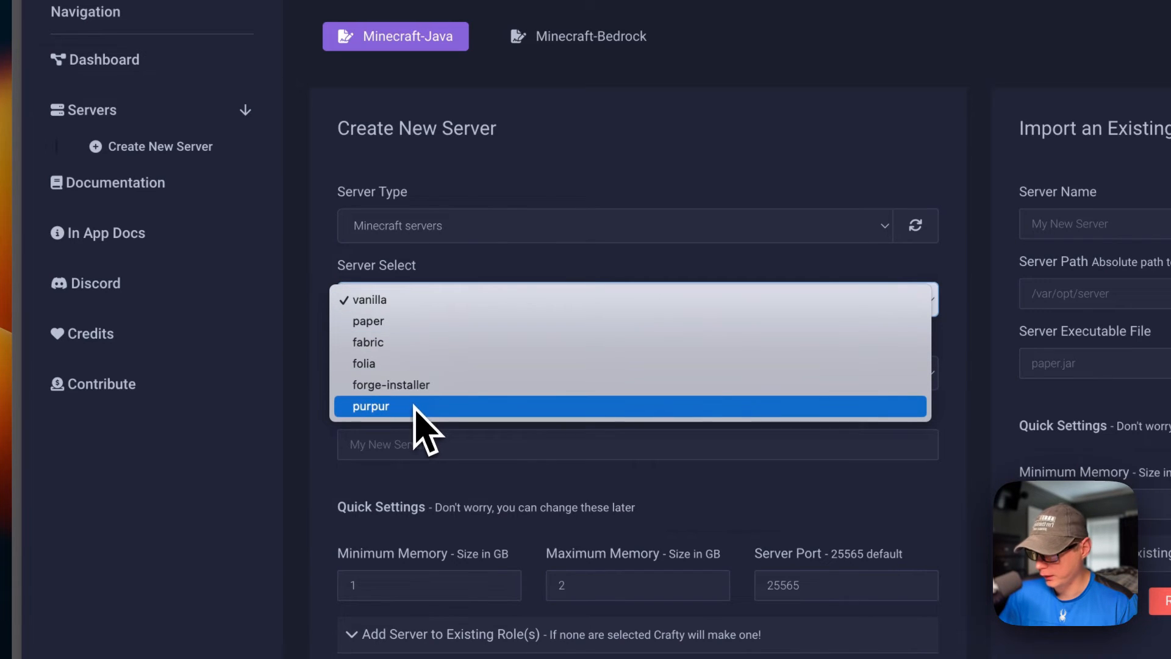
pyautogui.click(421, 321)
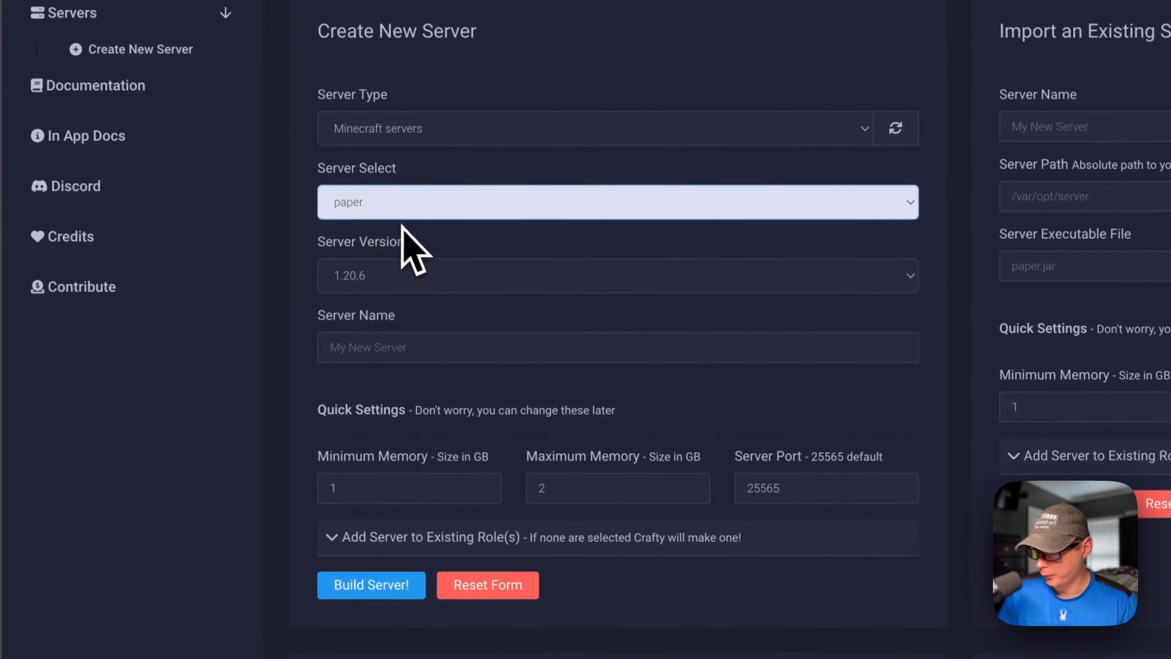
# Step: Choose server version 1.20.6 and name the new server Testing Server
pyautogui.click(353, 282)
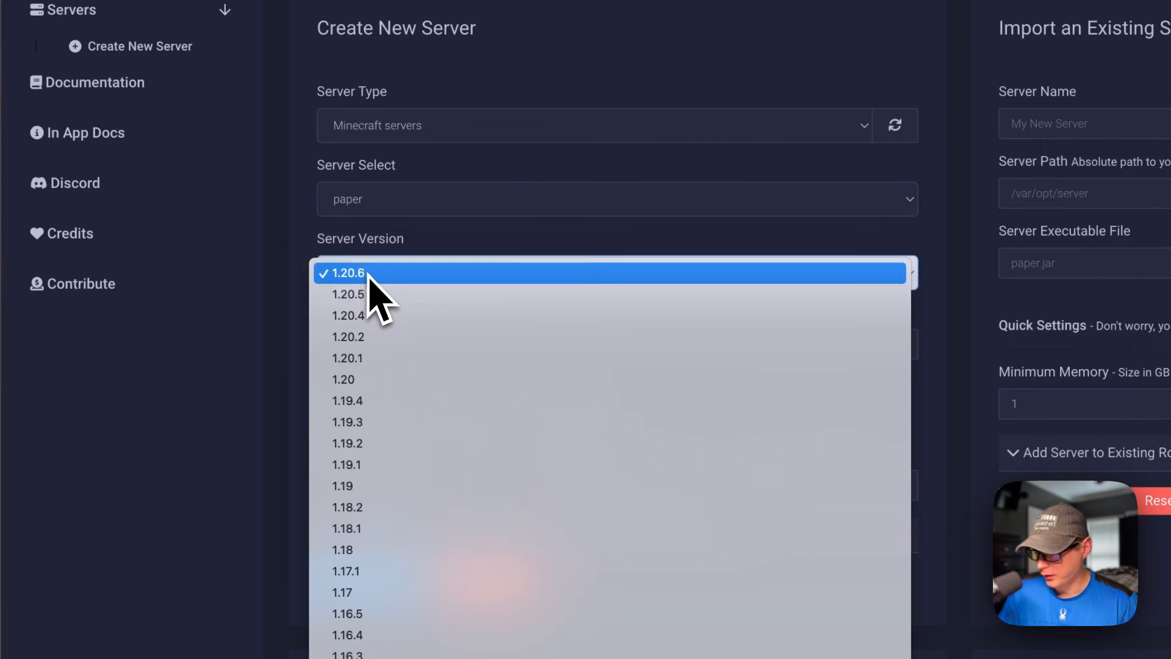
pyautogui.click(319, 275)
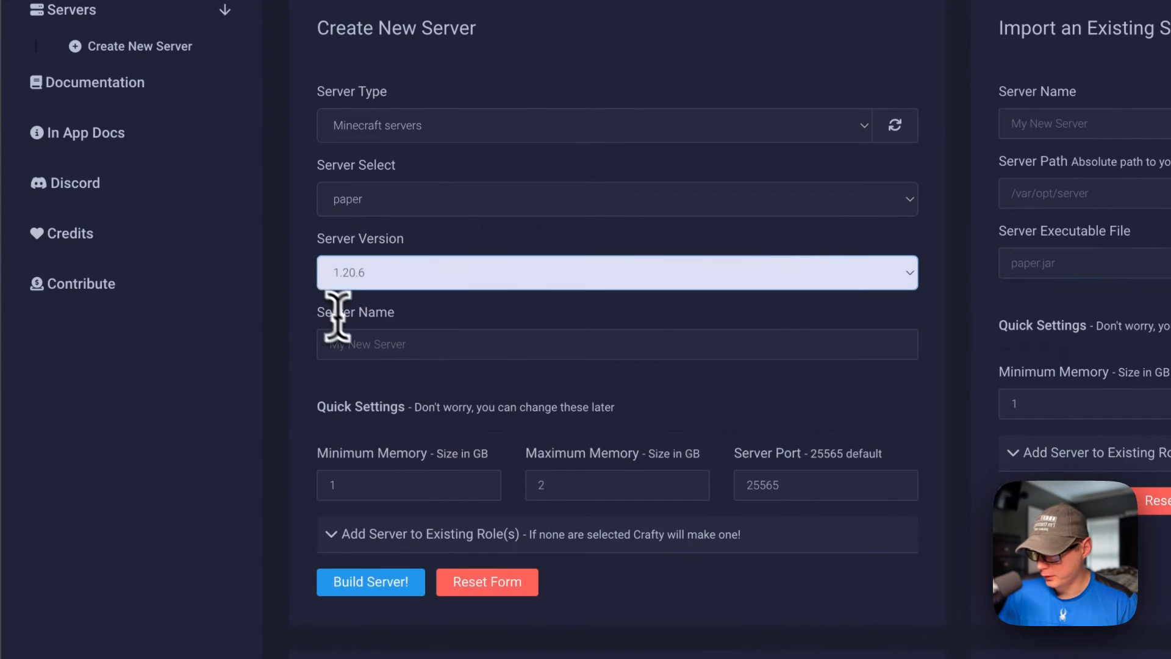
pyautogui.click(371, 346)
pyautogui.write('Testing Server')
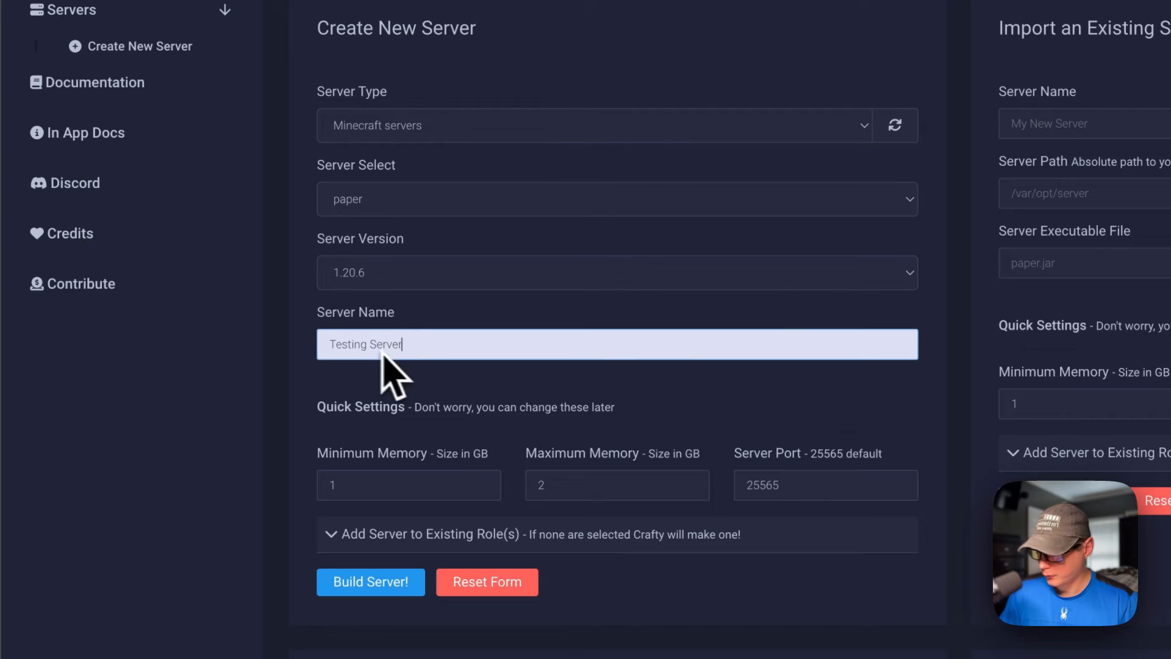
pyautogui.click(470, 413)
pyautogui.scroll(-1, 477, 405)
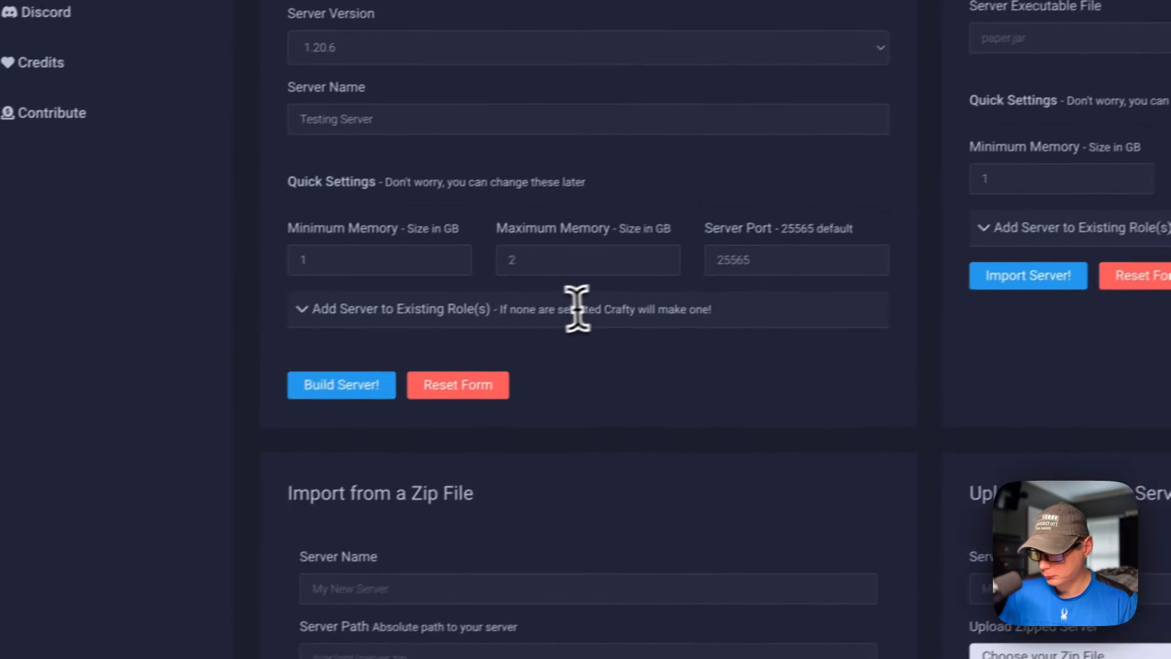
# Step: Check the existing roles option for the new server and build it with the default memory and port settings
pyautogui.click(577, 309)
pyautogui.scroll(-2, 534, 312)
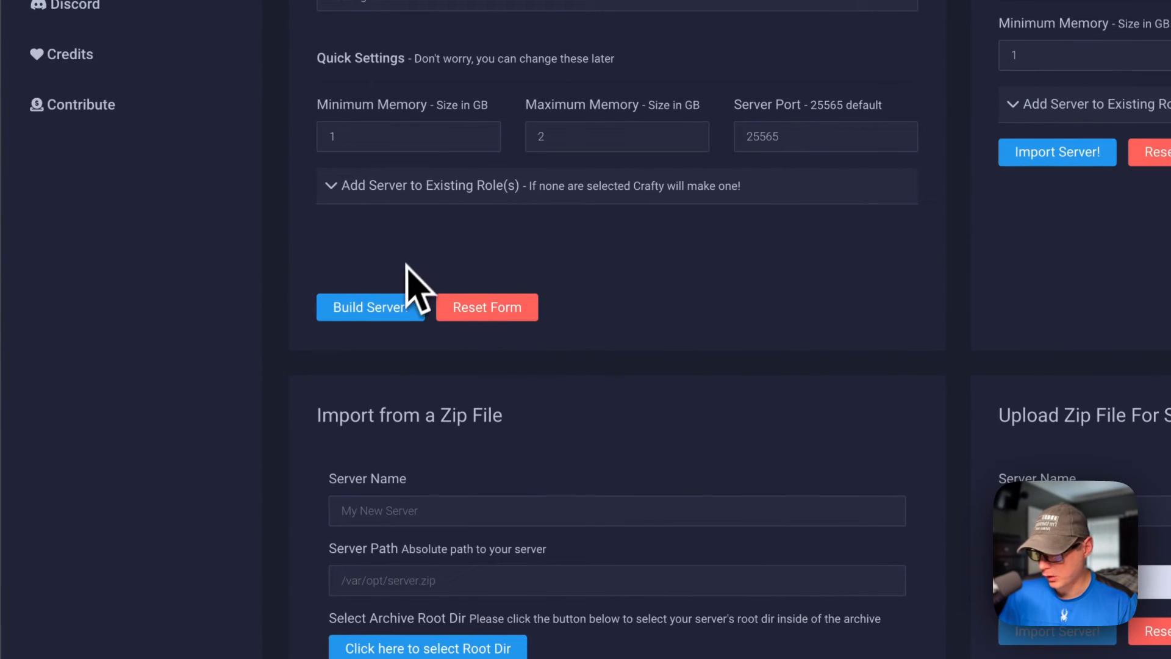
pyautogui.scroll(3, 491, 335)
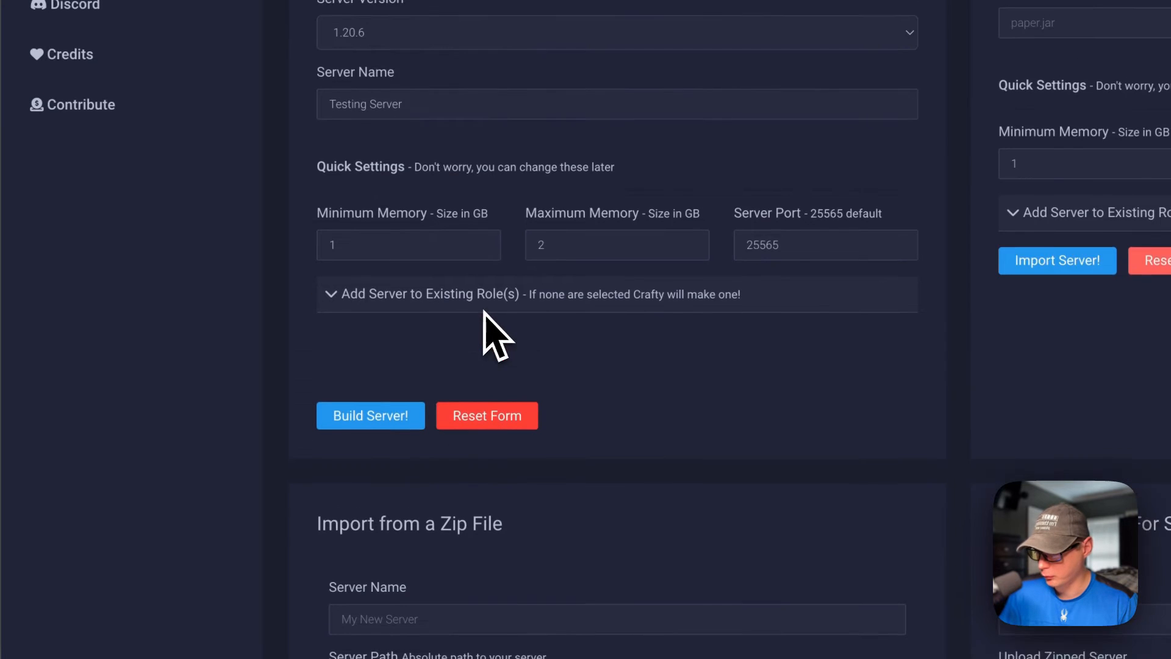
pyautogui.click(369, 476)
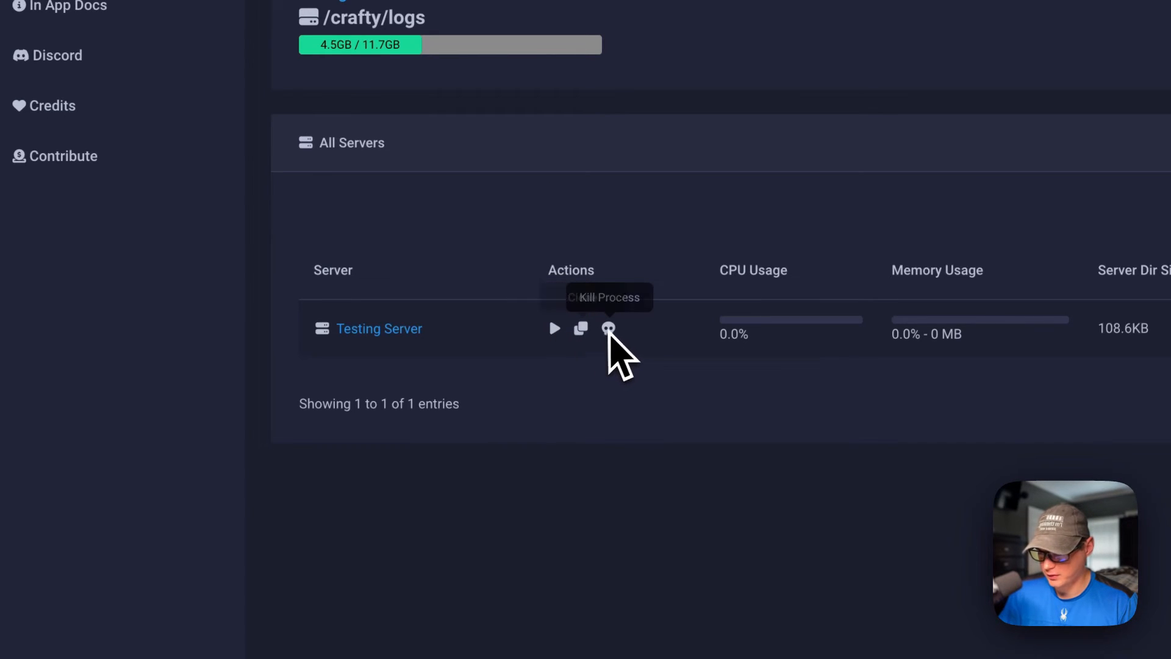
# Step: Open Testing Server's details and tour its logs, schedule, backup, files, config, player management, metrics and webhooks pages
pyautogui.click(390, 328)
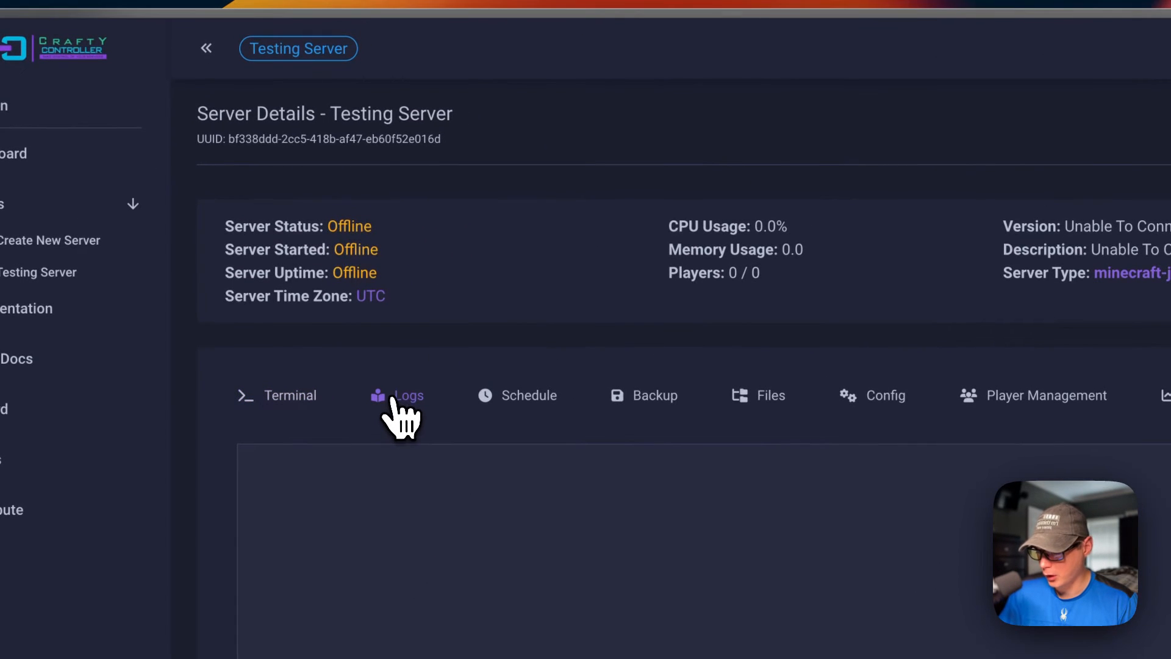
pyautogui.click(512, 398)
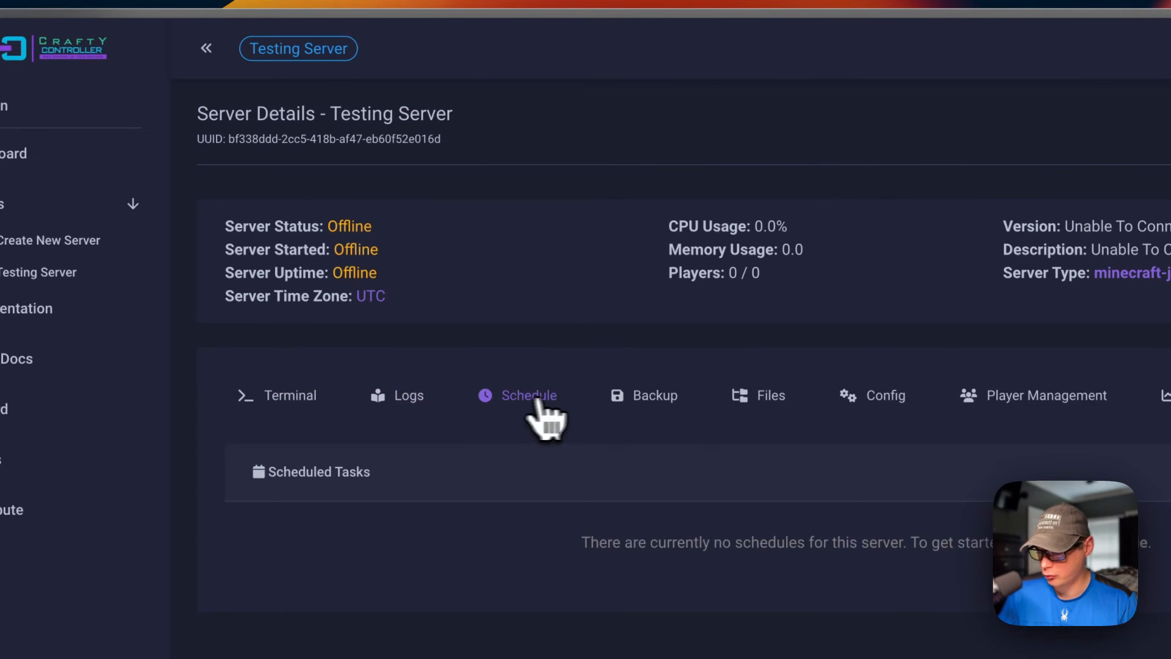
pyautogui.click(627, 397)
pyautogui.click(467, 345)
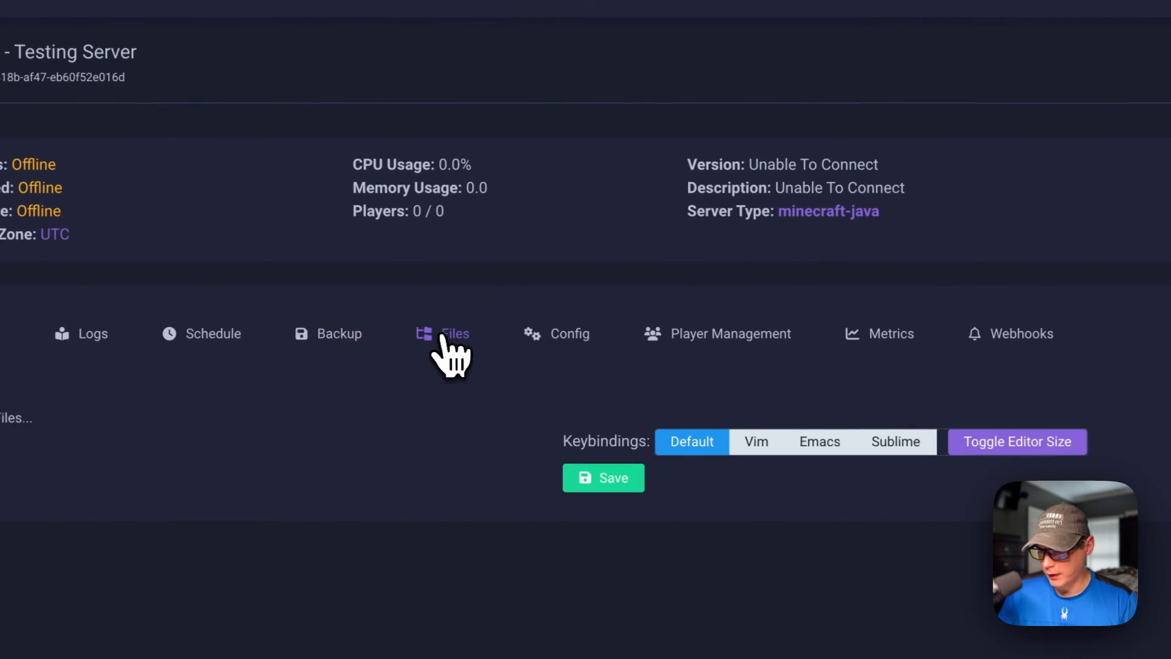
pyautogui.click(600, 347)
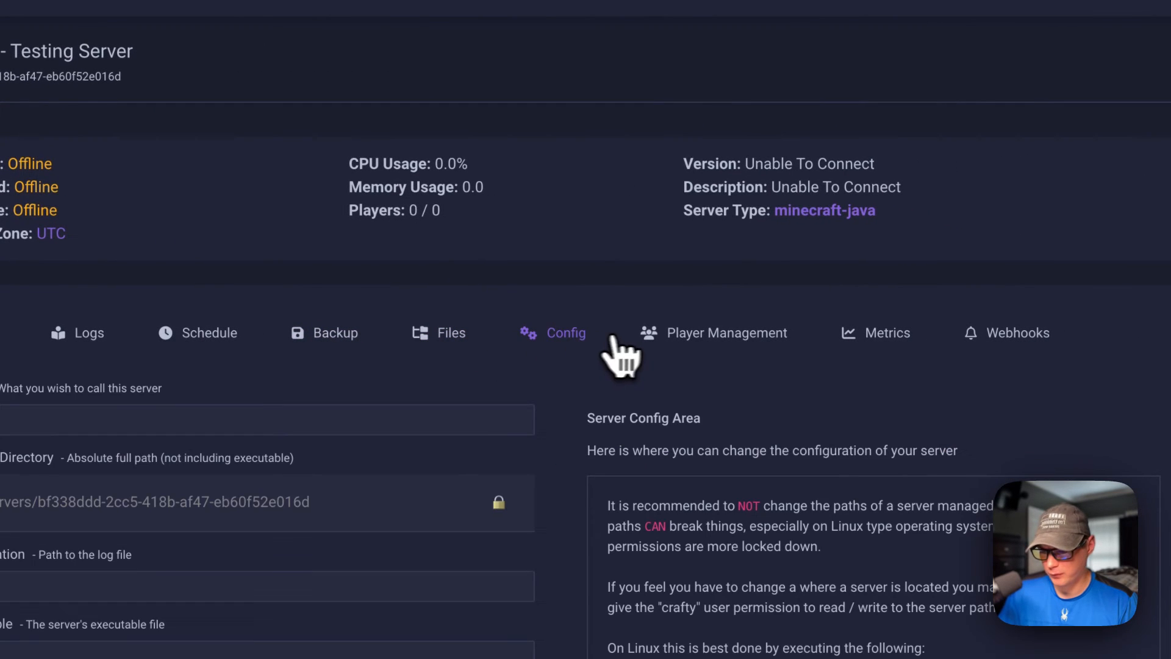
pyautogui.click(678, 349)
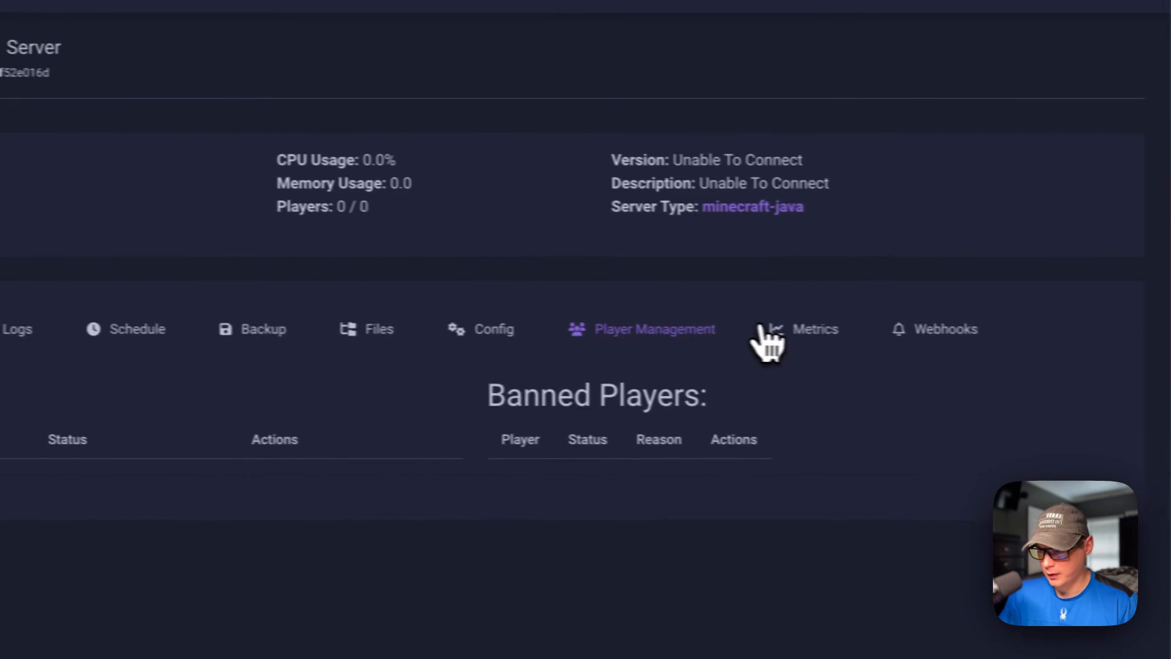
pyautogui.click(869, 335)
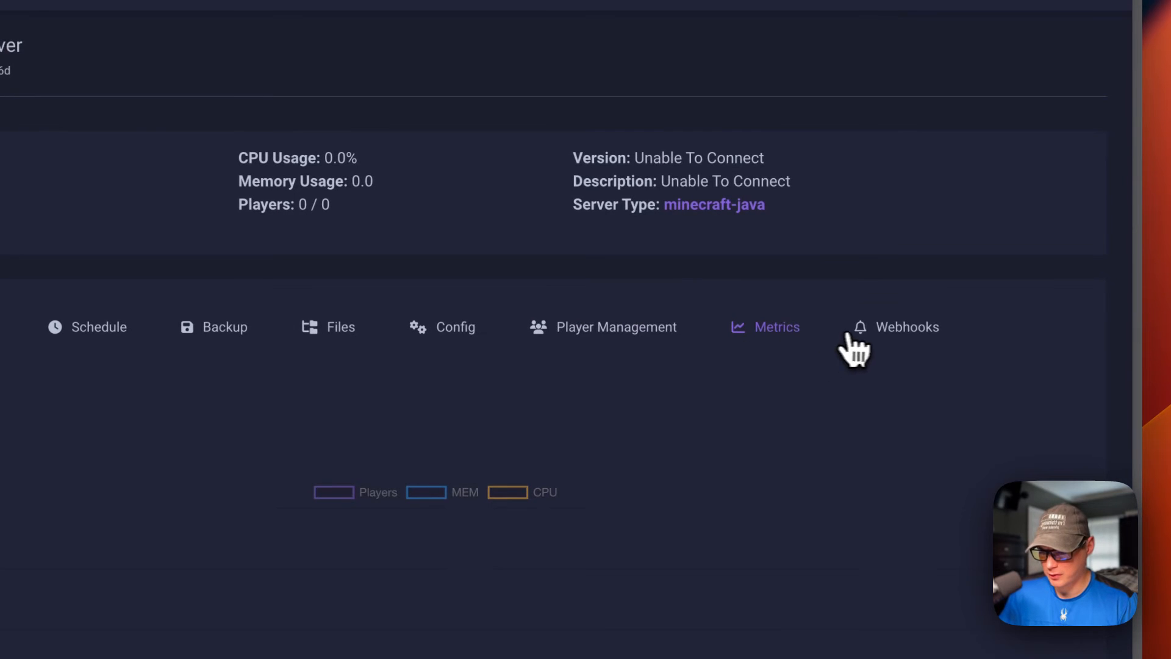
pyautogui.click(884, 341)
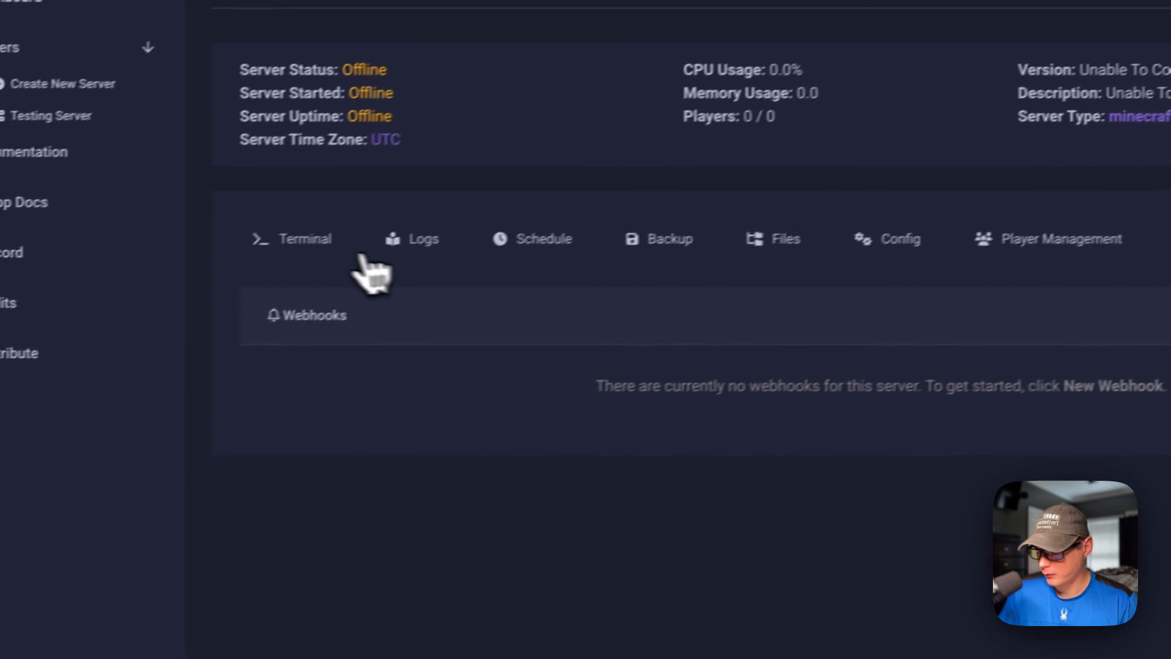
# Step: Start Testing Server from its terminal page and agree to the Minecraft EULA
pyautogui.click(315, 238)
pyautogui.scroll(-5, 497, 230)
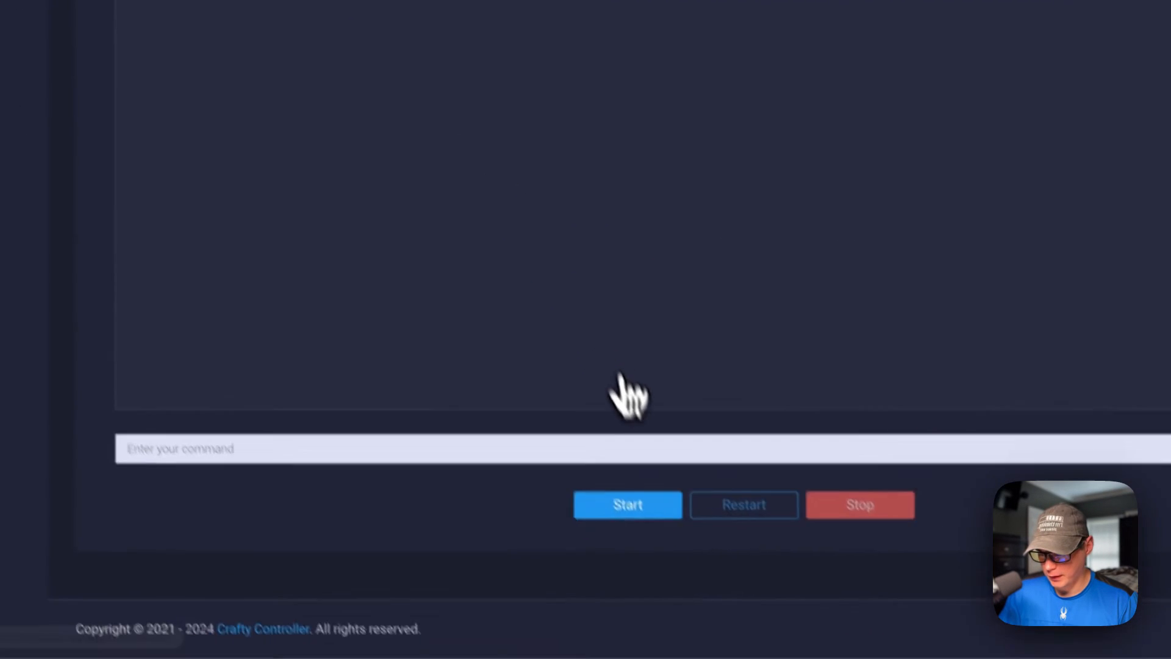
pyautogui.click(609, 471)
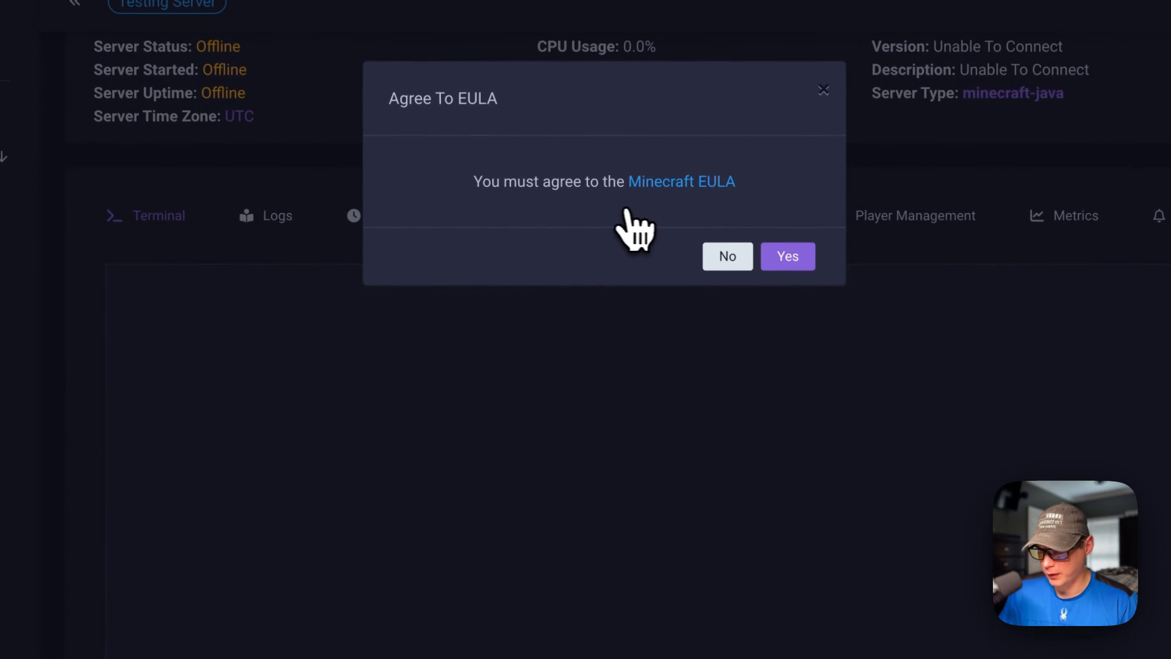
pyautogui.click(784, 259)
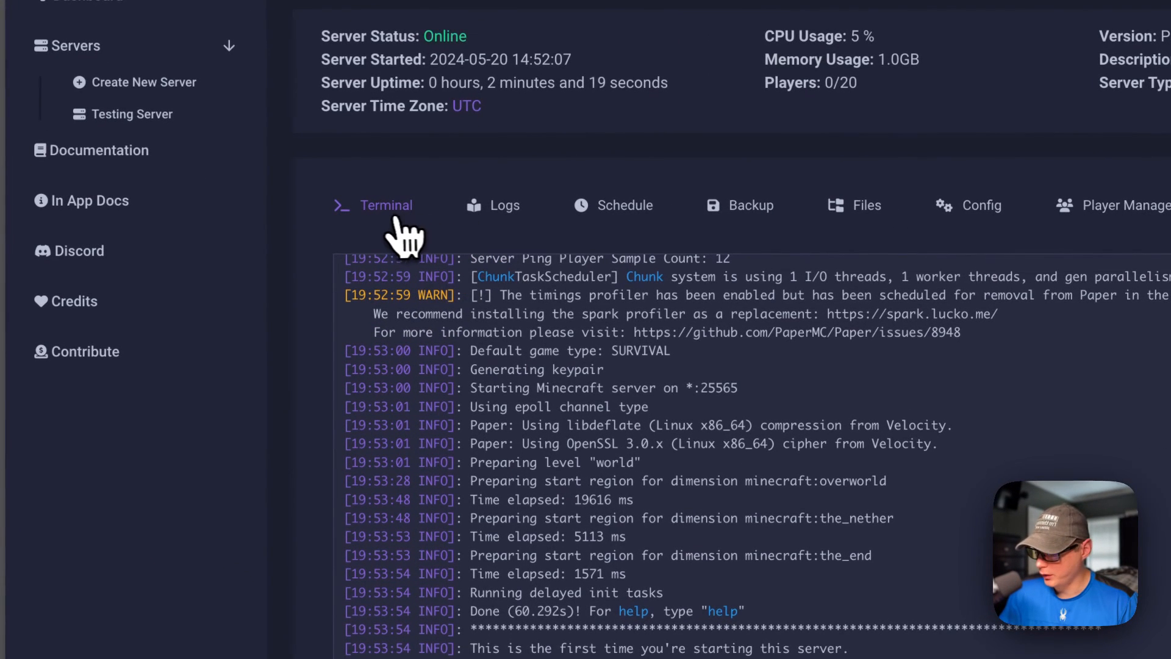
# Step: View Testing Server's logs and start a new scheduled task to review its action and Basic, Cron and Reaction type options
pyautogui.click(487, 212)
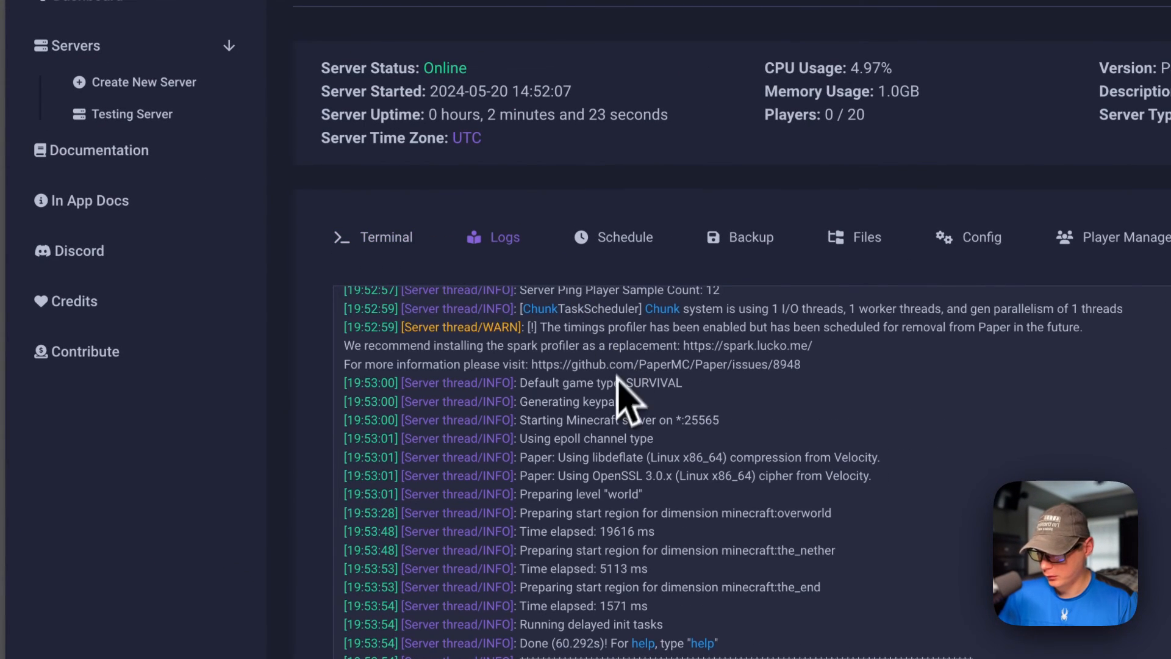
pyautogui.click(628, 268)
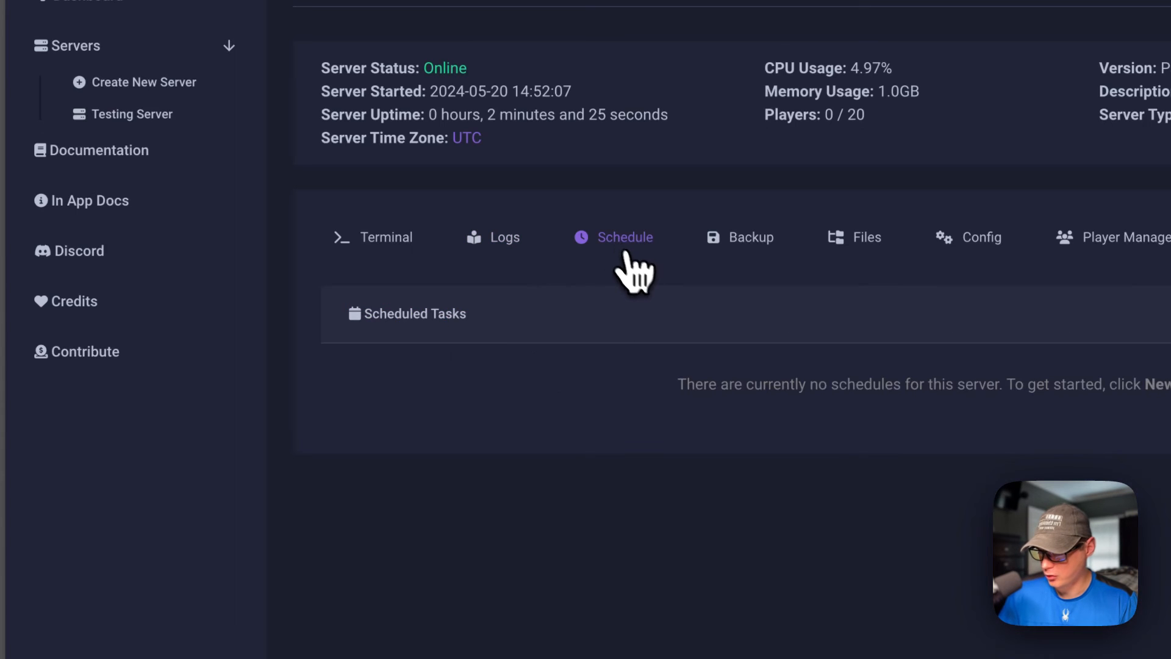
pyautogui.click(881, 311)
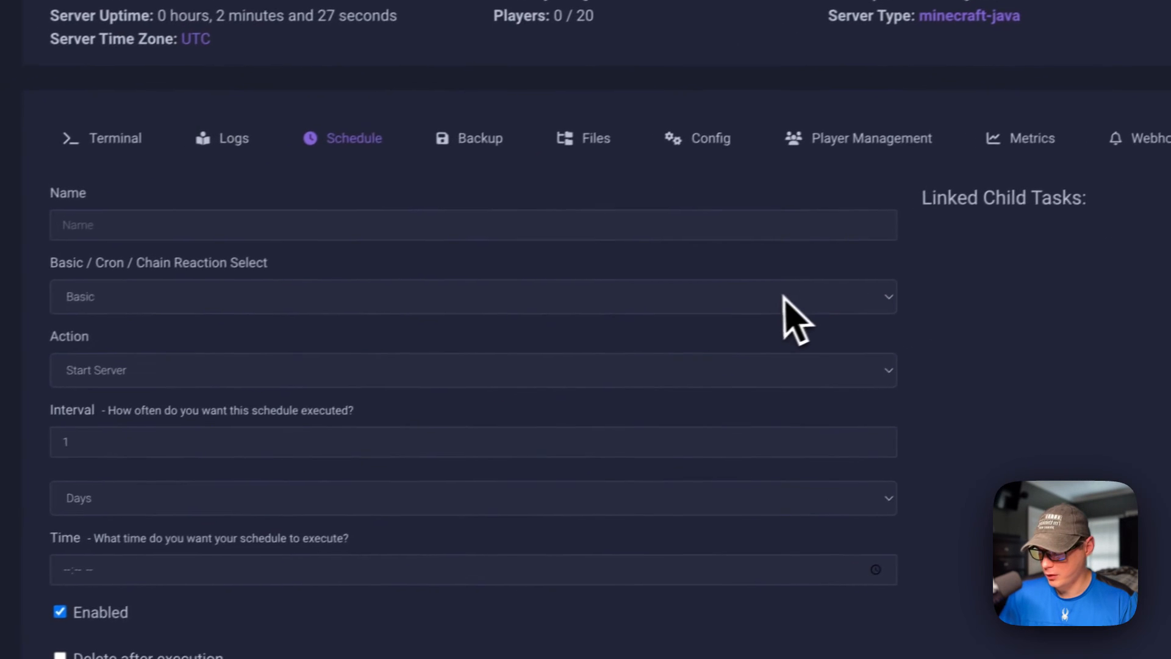
pyautogui.click(330, 372)
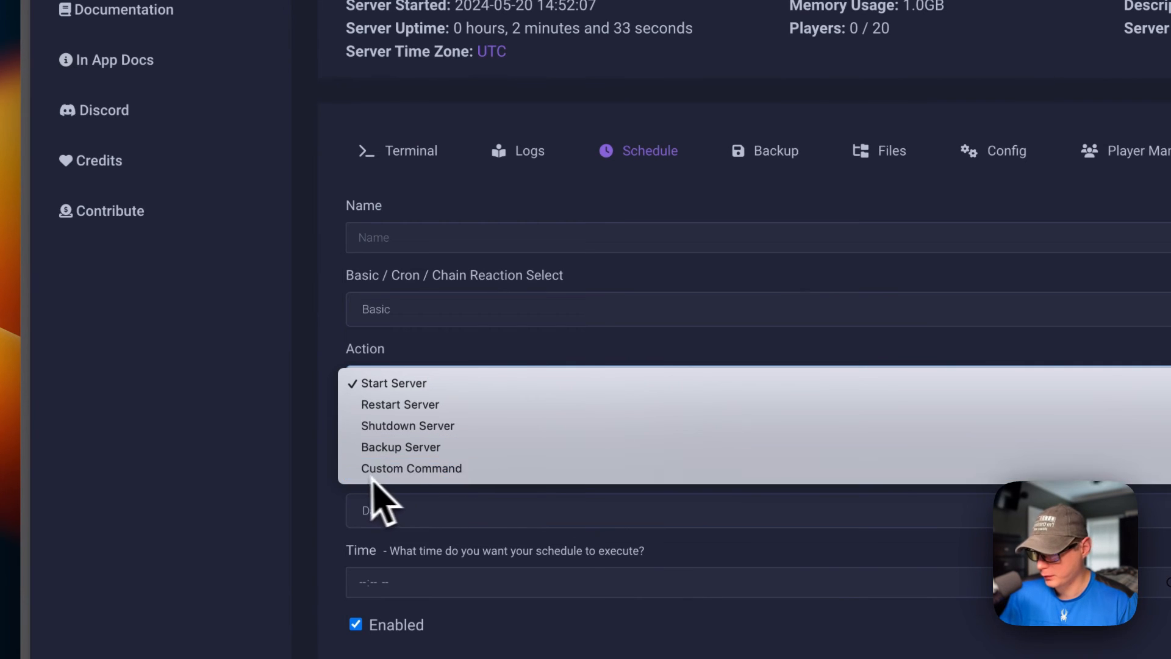
pyautogui.click(357, 494)
pyautogui.click(414, 310)
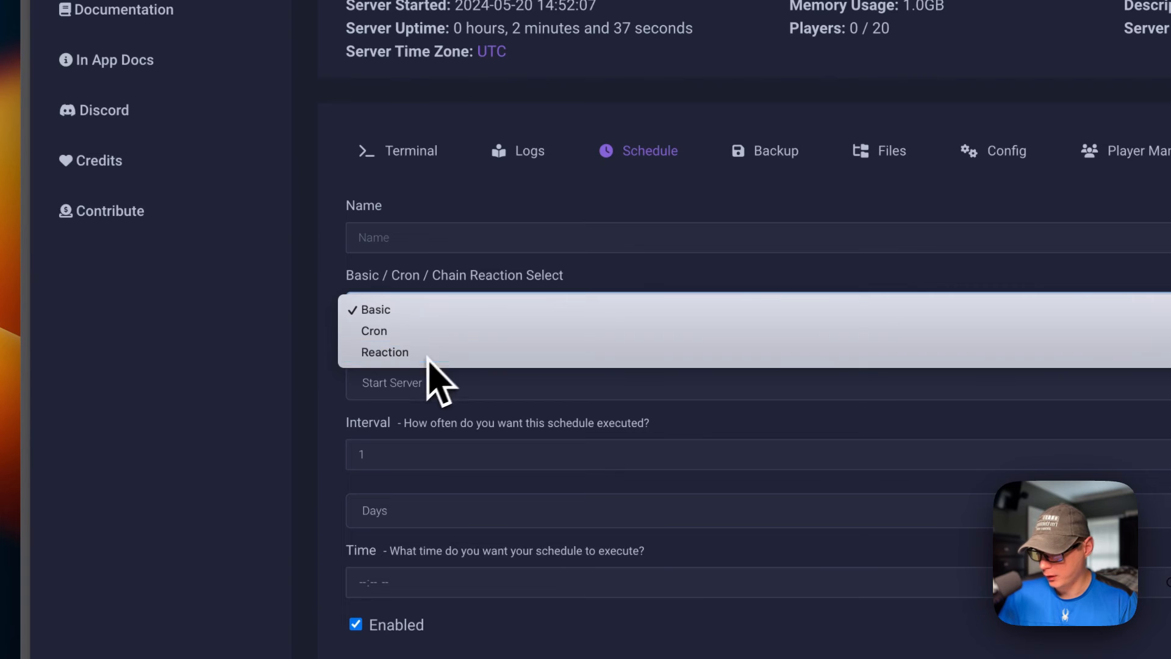
pyautogui.click(358, 410)
# Step: Review Testing Server's backup settings, including the run-command-before-backup option and the backup exclusions
pyautogui.click(713, 247)
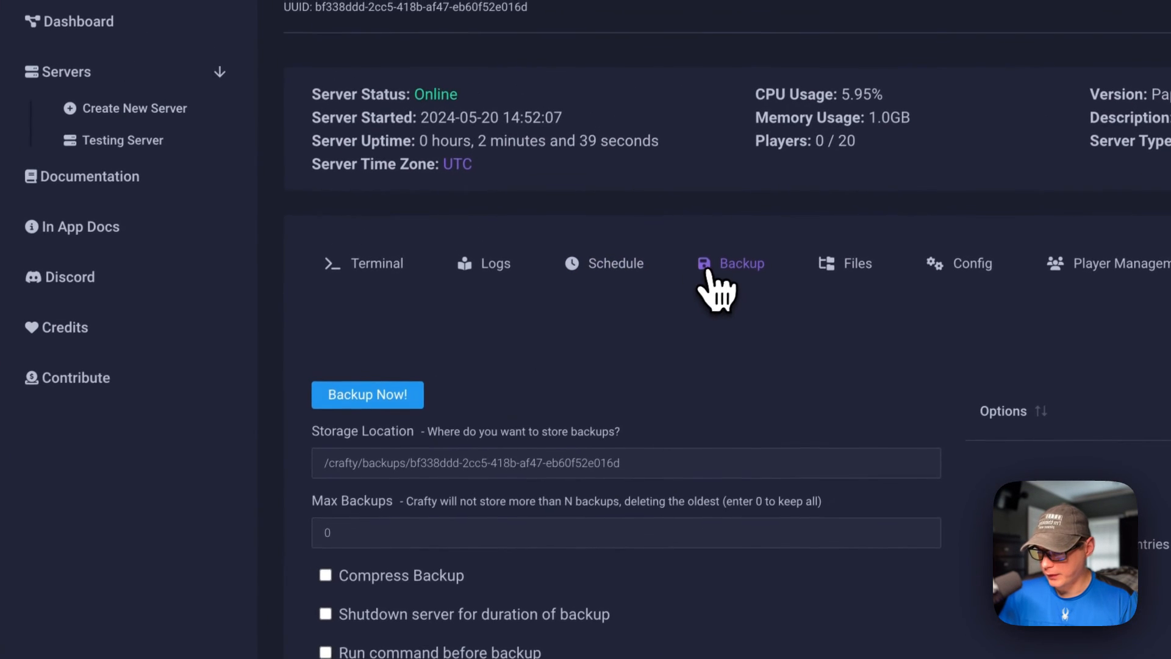
pyautogui.scroll(-2, 671, 354)
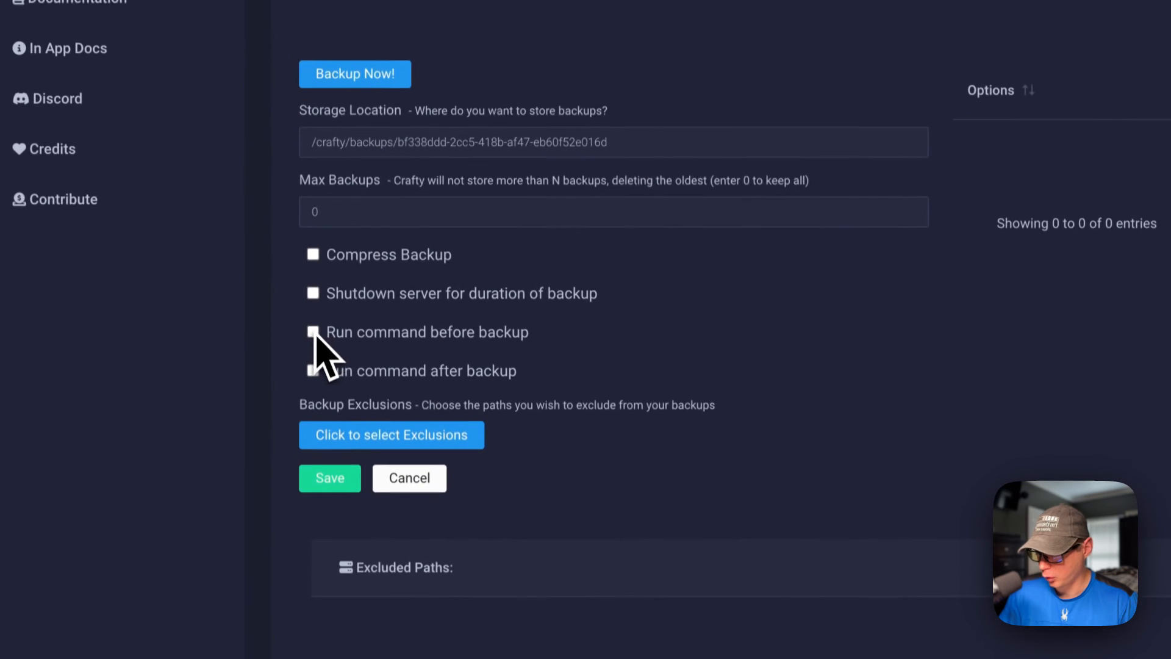
pyautogui.click(313, 360)
pyautogui.click(312, 361)
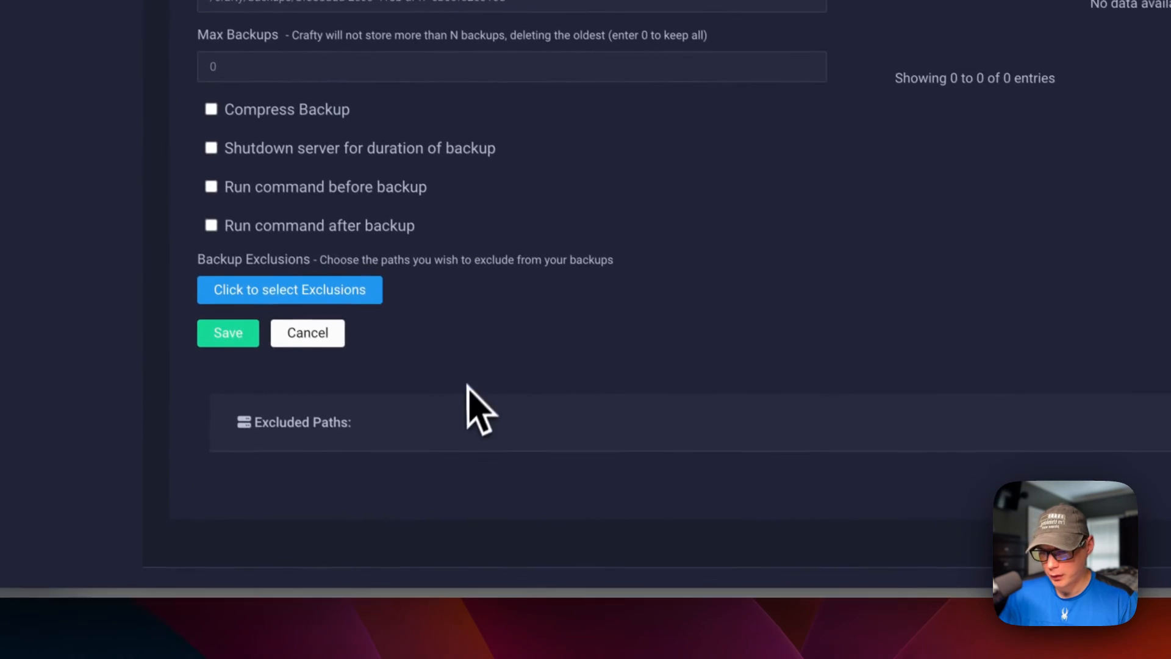
# Step: Open the server's files page, try the Emacs and Sublime editor keybindings, and switch back to Default
pyautogui.click(648, 138)
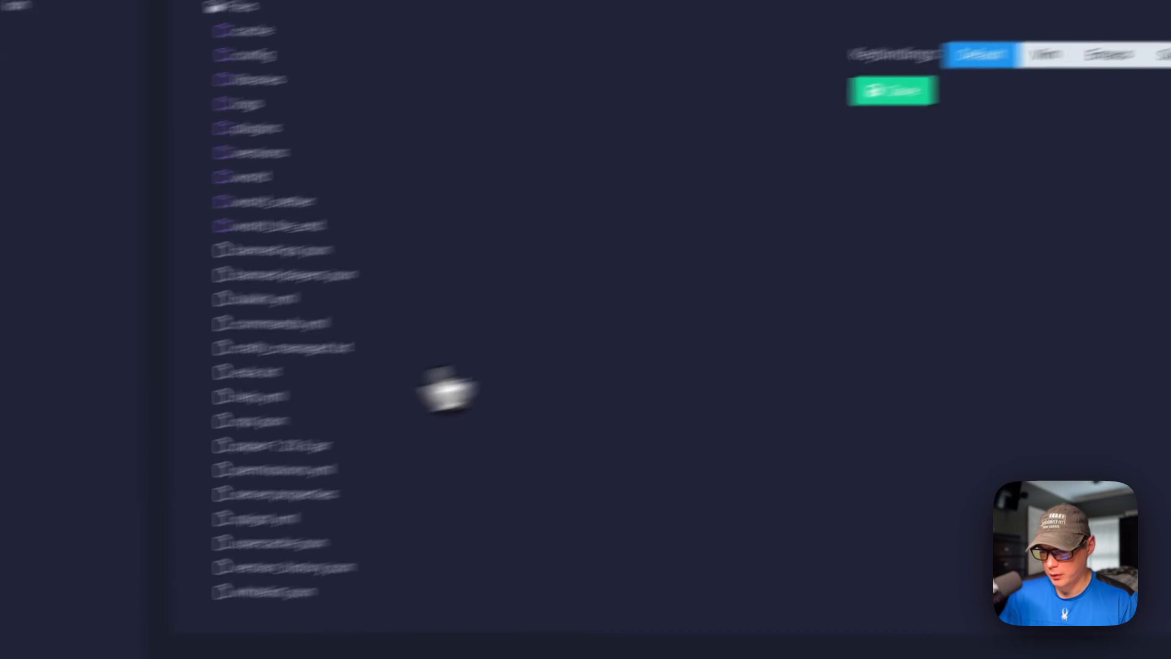
pyautogui.click(1041, 56)
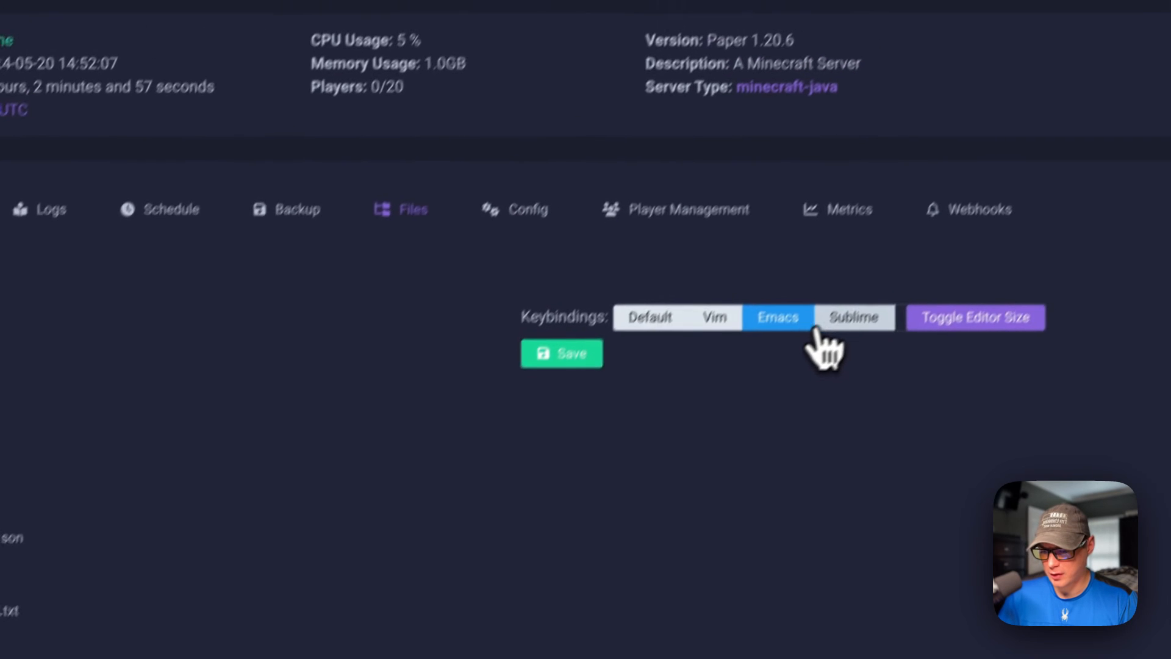
pyautogui.click(912, 250)
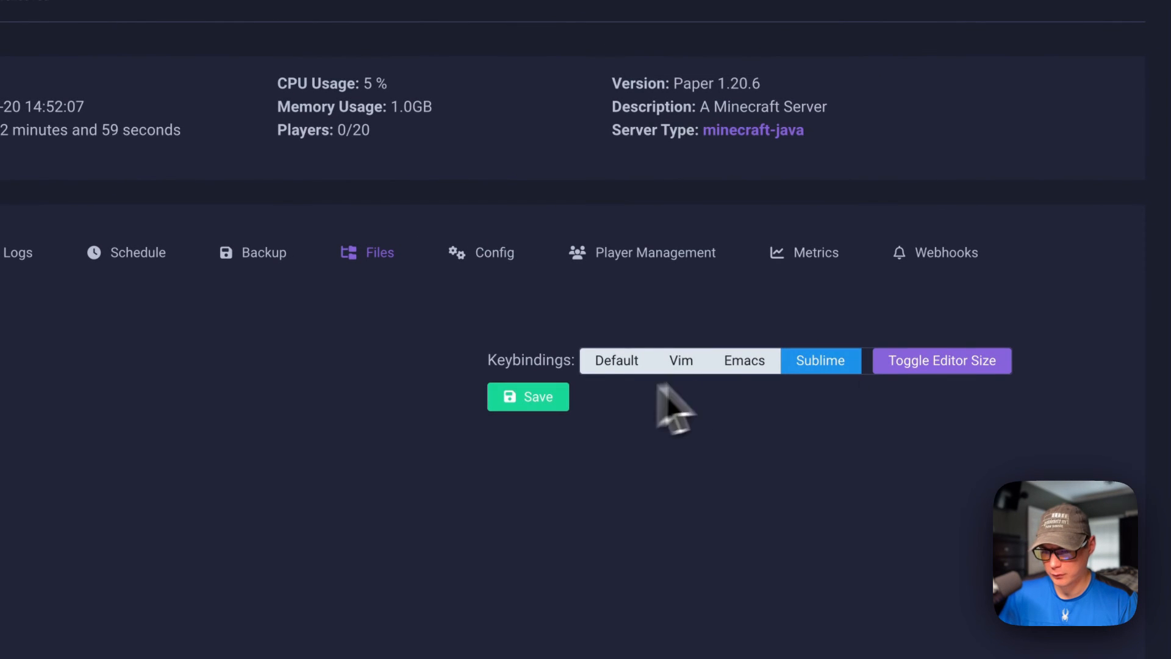
pyautogui.click(640, 363)
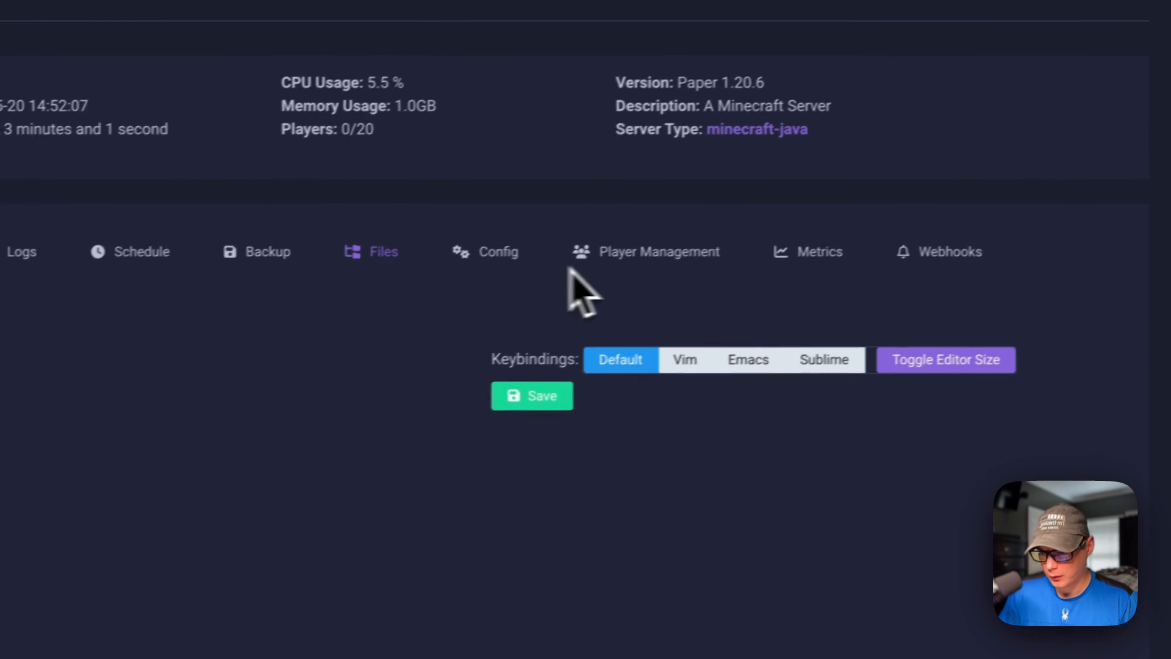
# Step: Review the server's config settings, its player management lists, and the CPU and memory graph in its metrics
pyautogui.click(469, 252)
pyautogui.scroll(-12, 458, 353)
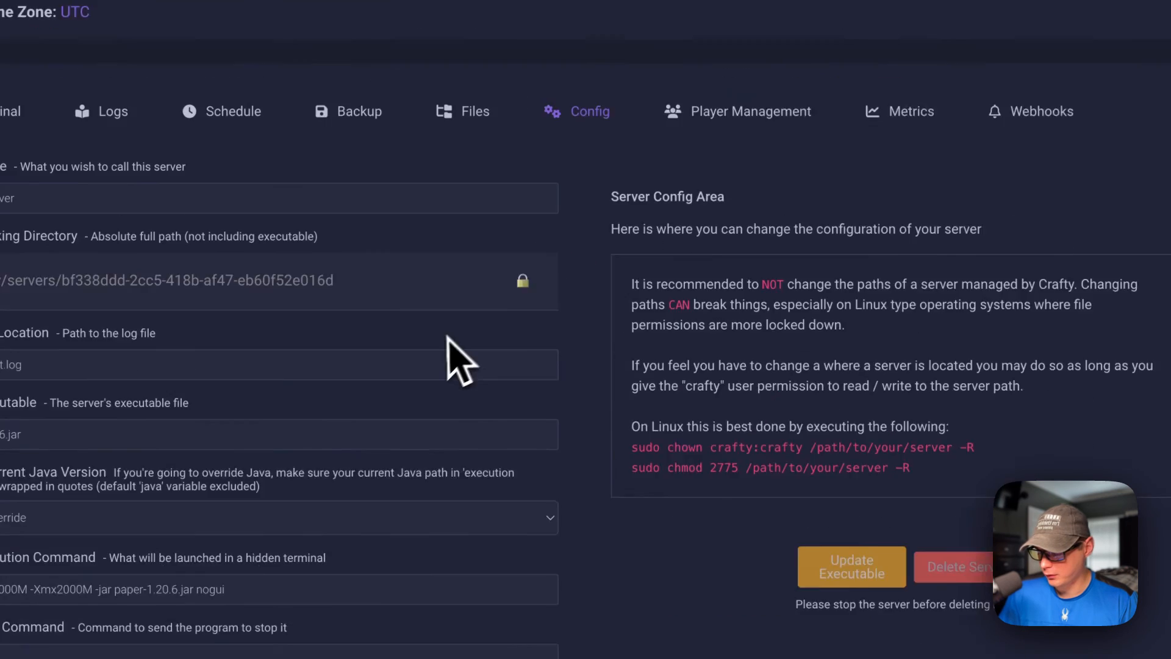
pyautogui.scroll(8, 432, 373)
pyautogui.scroll(5, 451, 354)
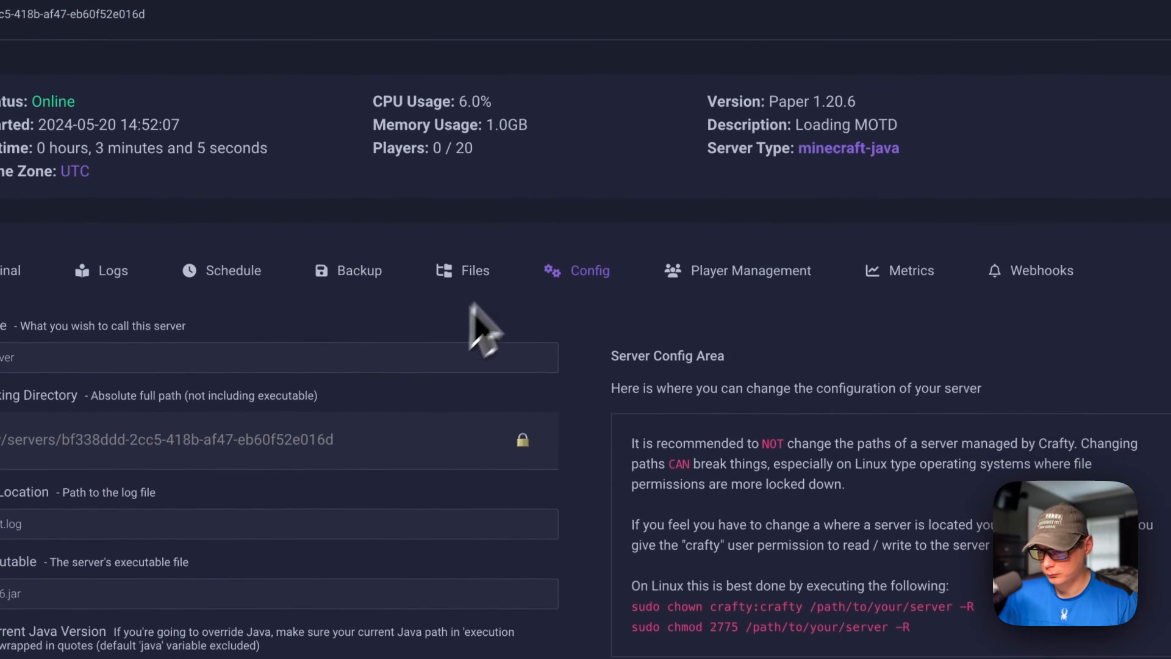
pyautogui.click(692, 265)
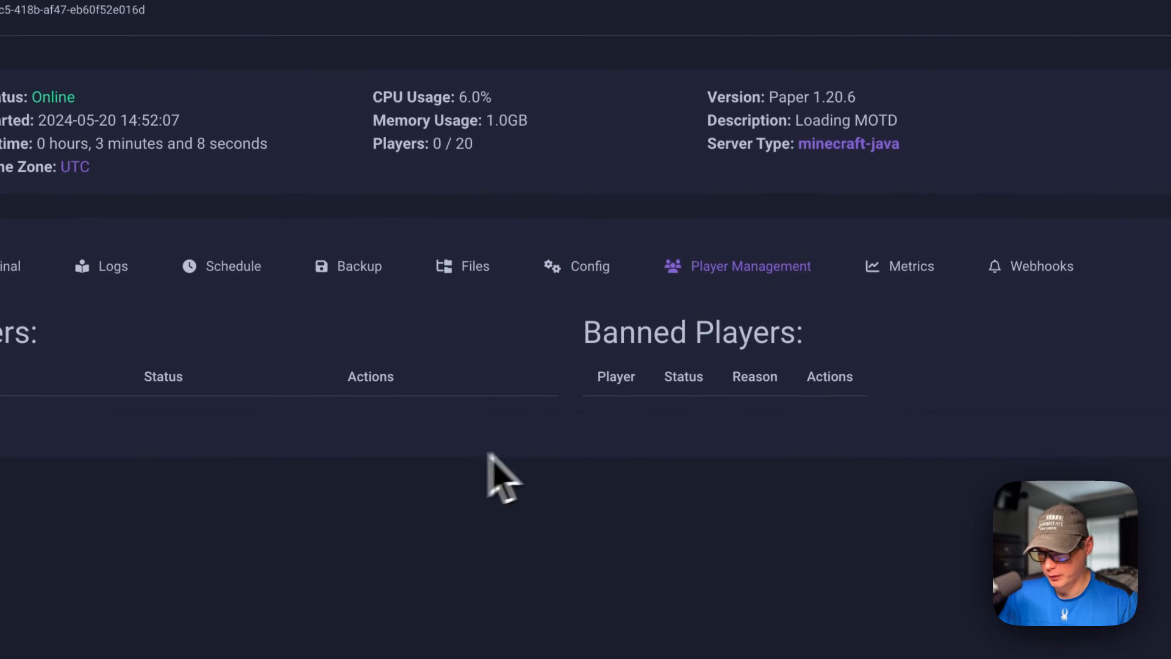
pyautogui.click(897, 266)
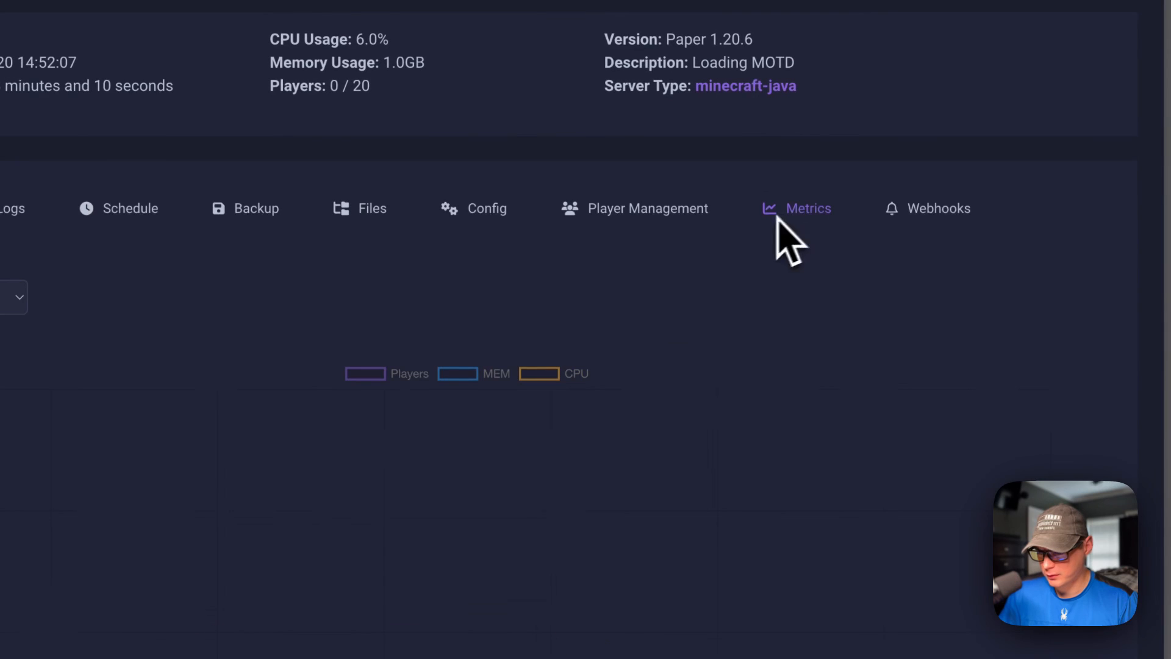
pyautogui.scroll(-4, 607, 340)
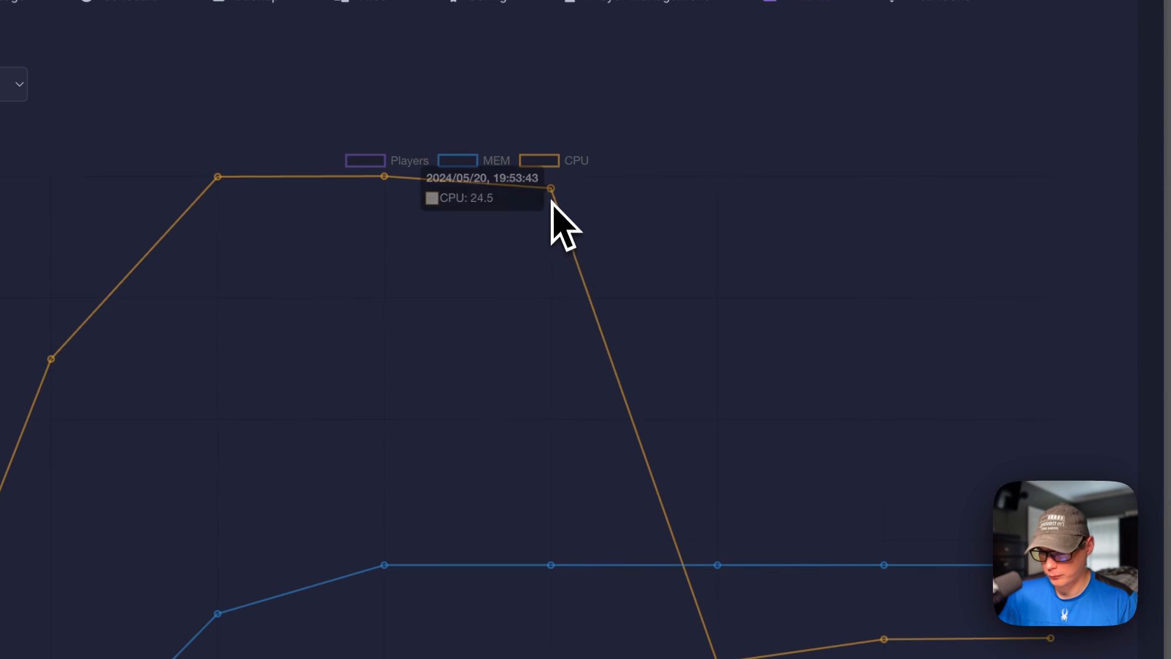
pyautogui.moveTo(714, 576)
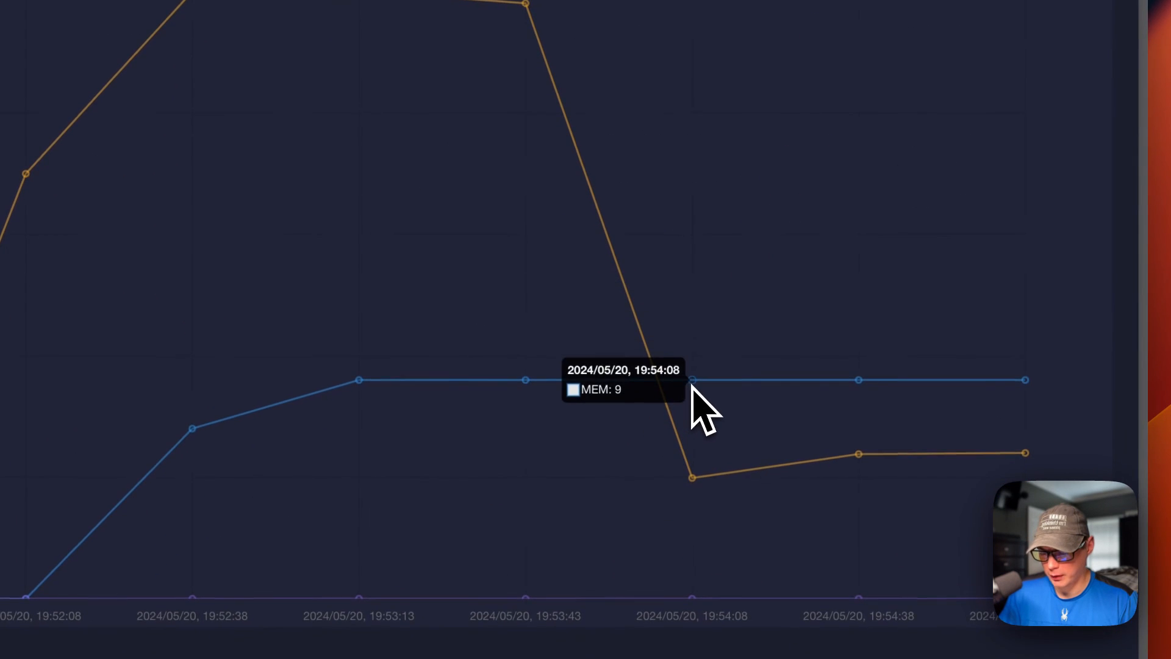
pyautogui.scroll(7, 701, 401)
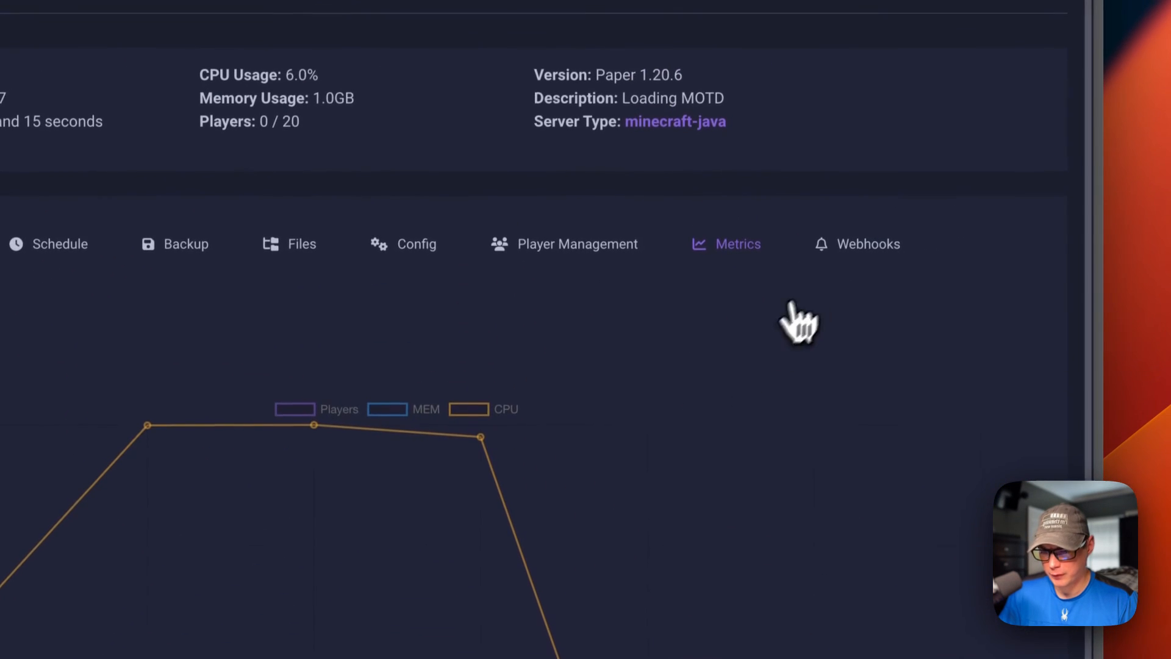
# Step: Start a new webhook to review the available service types, leave it unsaved and return to the server's terminal
pyautogui.click(847, 256)
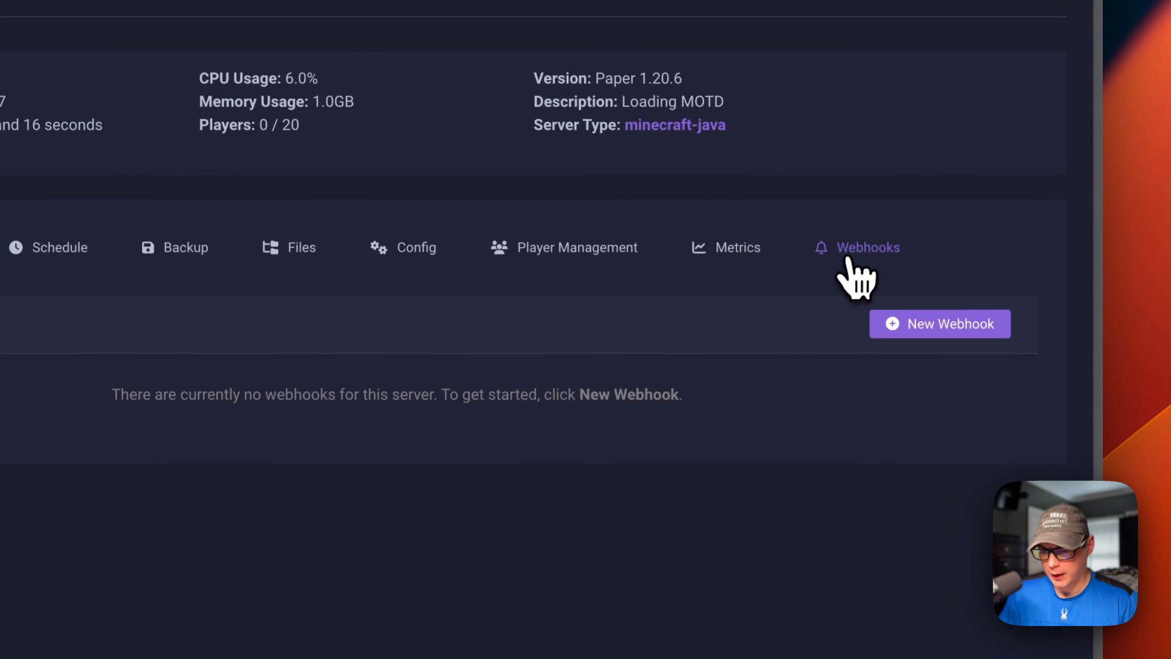
pyautogui.click(901, 323)
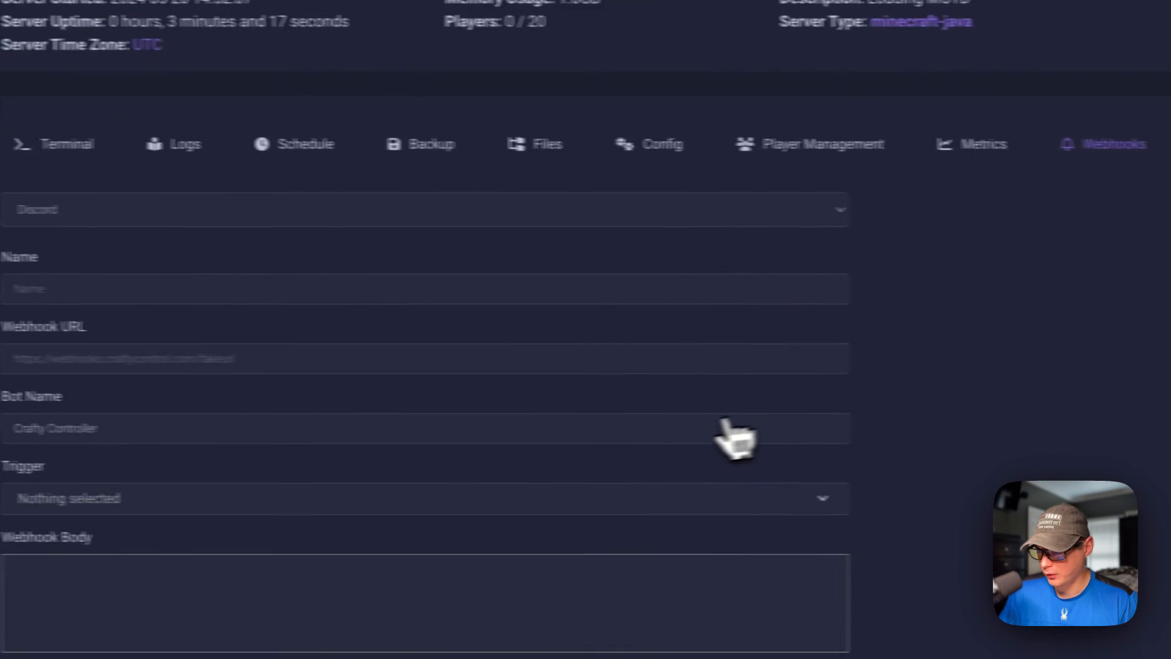
pyautogui.click(23, 330)
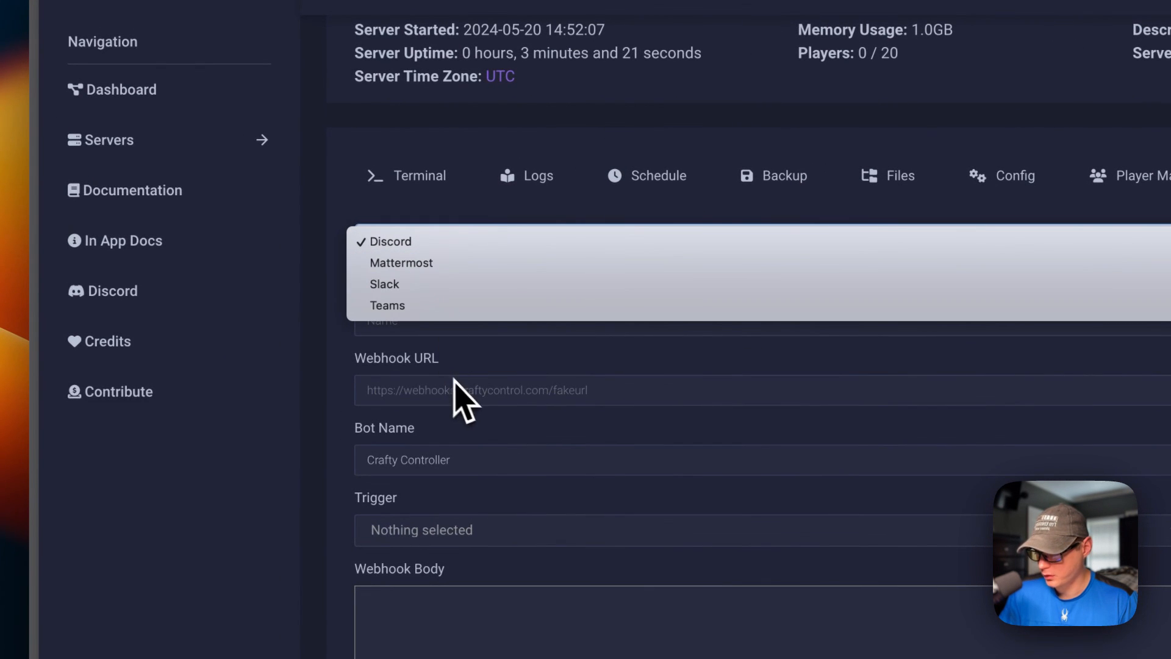
pyautogui.click(469, 363)
pyautogui.click(435, 198)
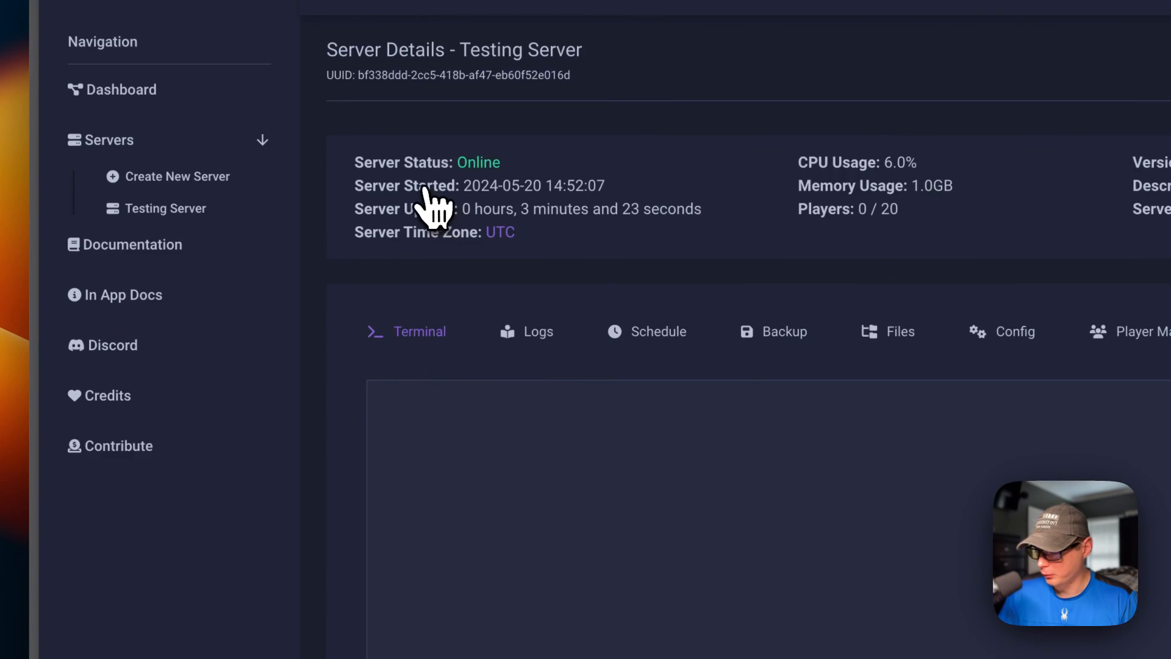